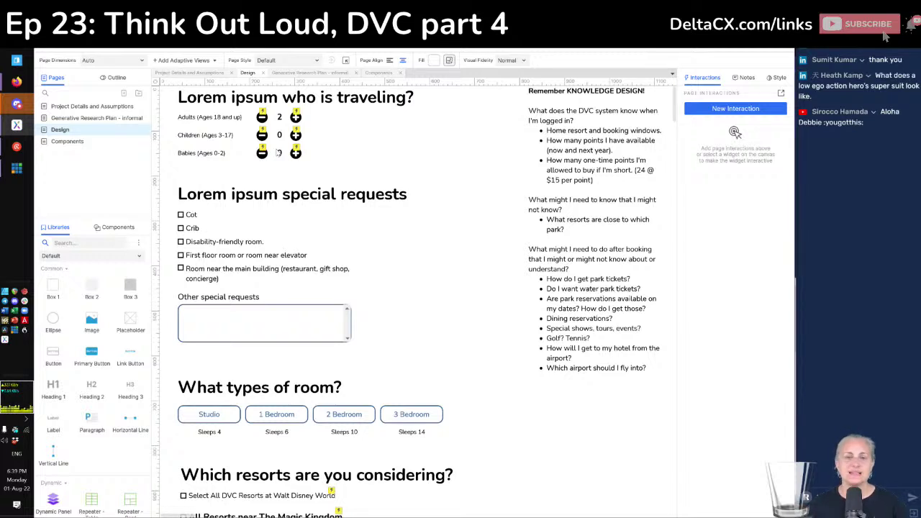
key(BackSpace)
text(4)
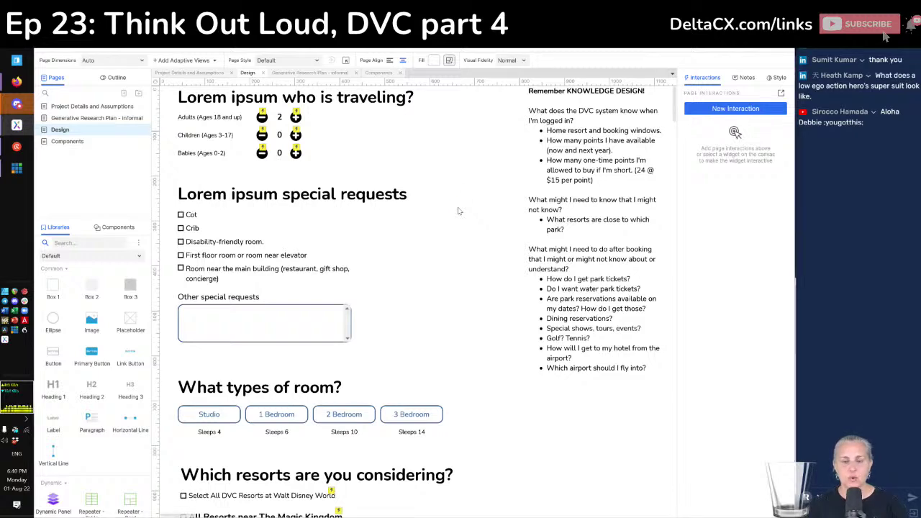
Step: Switch to the browser preview of the prototype and reload the Design page
key(alt+Tab)
key(alt+Tab)
key(alt+Tab)
key(alt+Tab)
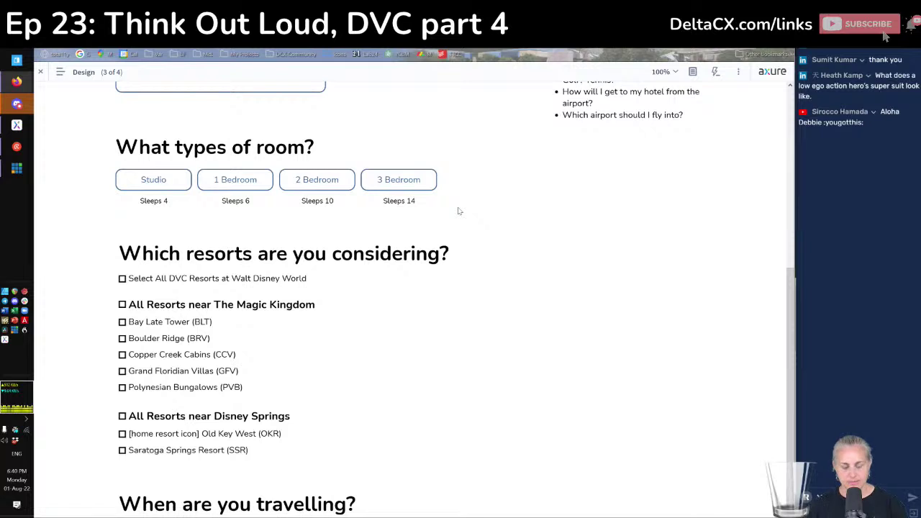
key(F5)
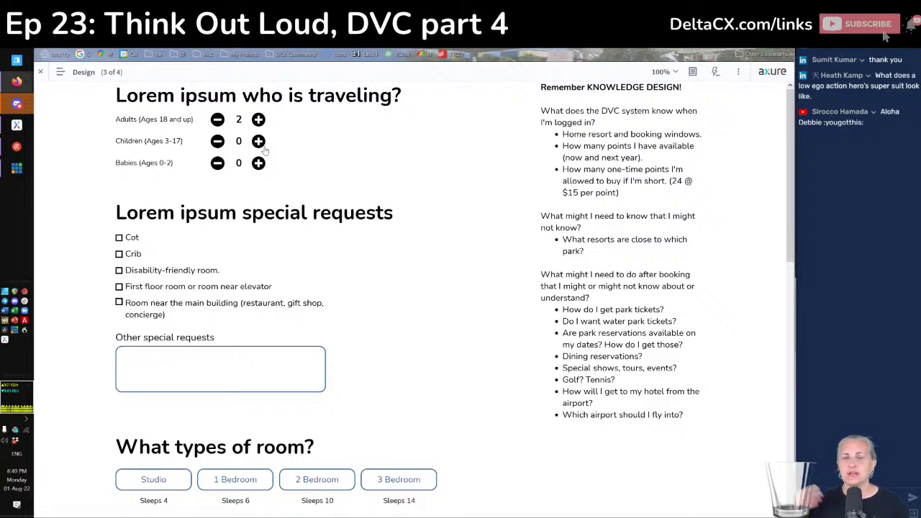
Step: Test the adults counter's lower limit by decreasing it to -3
click(217, 121)
click(217, 120)
click(217, 120)
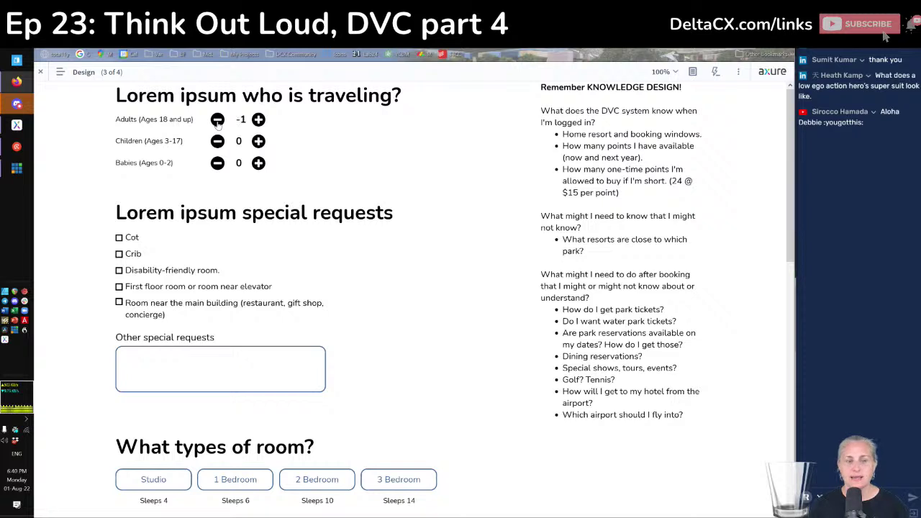
click(217, 120)
click(217, 120)
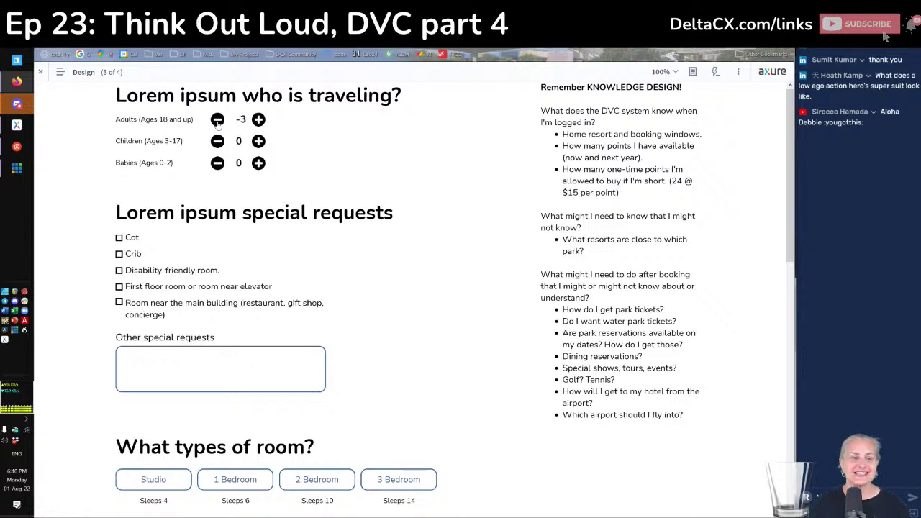
Step: Raise the adults counter to 3 and return it to 2, and test the children counter at -1 before restoring 0
click(259, 121)
click(258, 120)
click(258, 120)
click(258, 121)
click(261, 124)
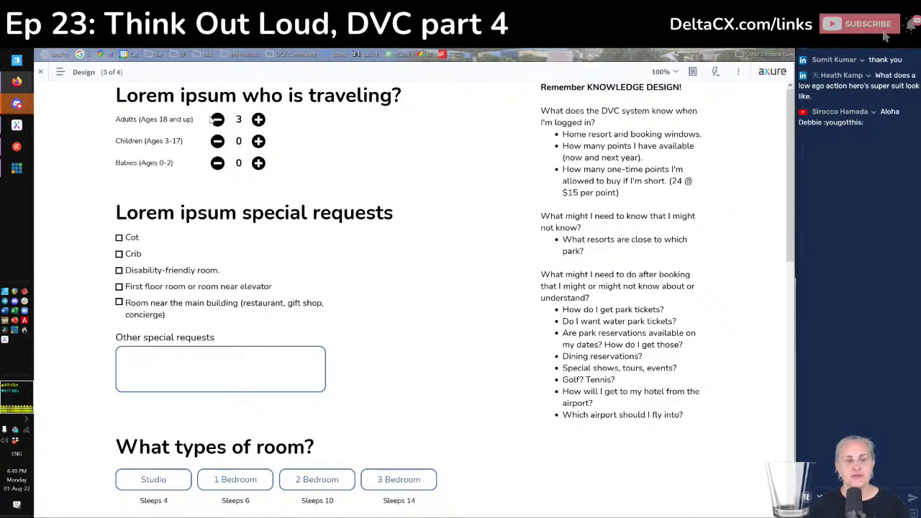
click(217, 122)
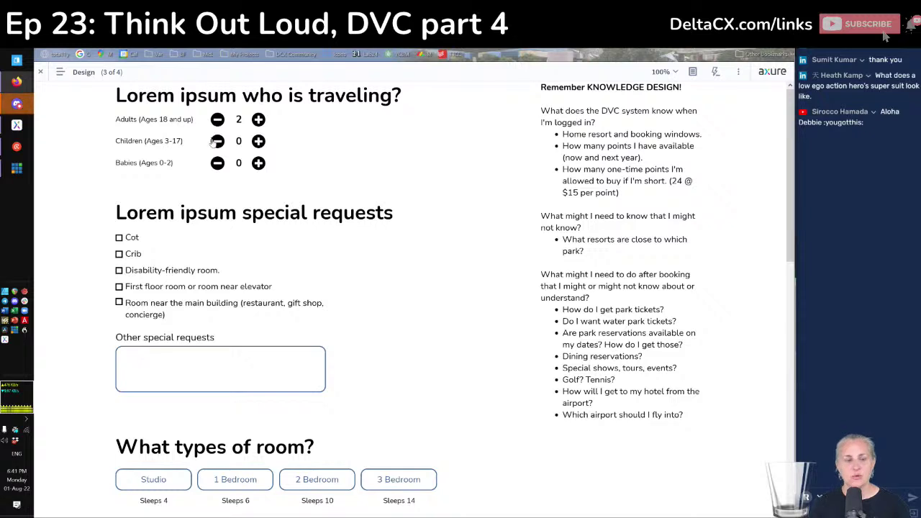
click(215, 142)
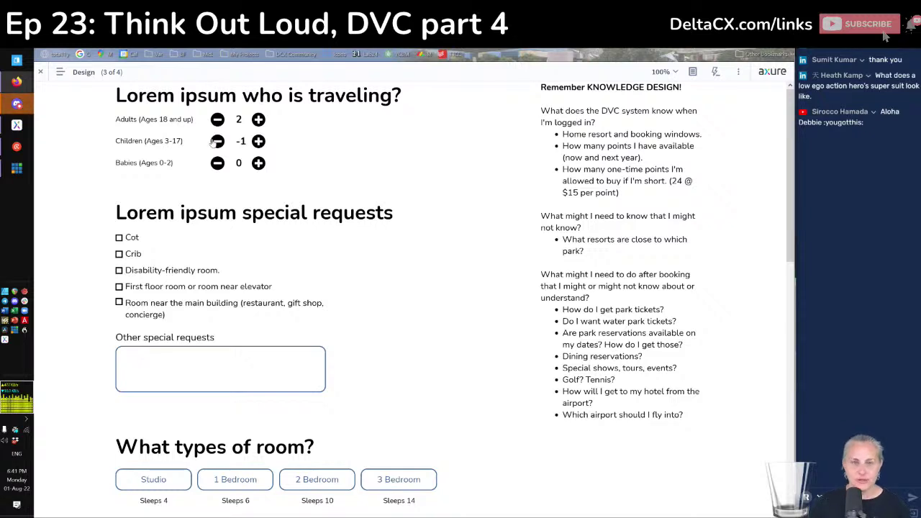
click(260, 141)
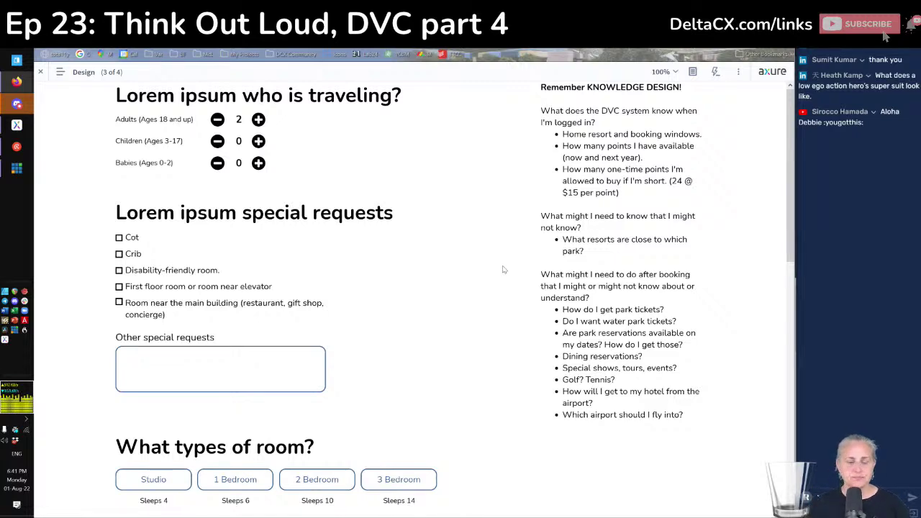
Step: Switch back to Axure RP and review the travel calendar and total points line against the sections above them
key(alt+Tab)
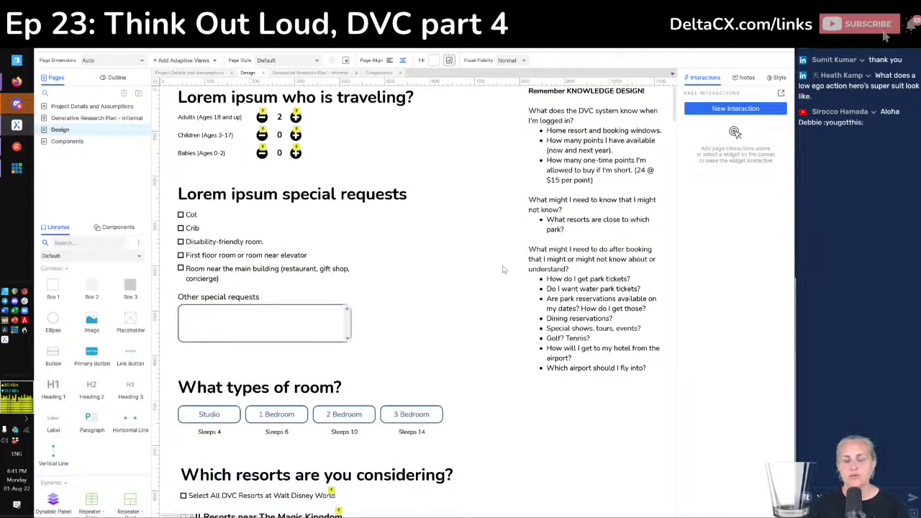
scroll(504, 269, down, 10)
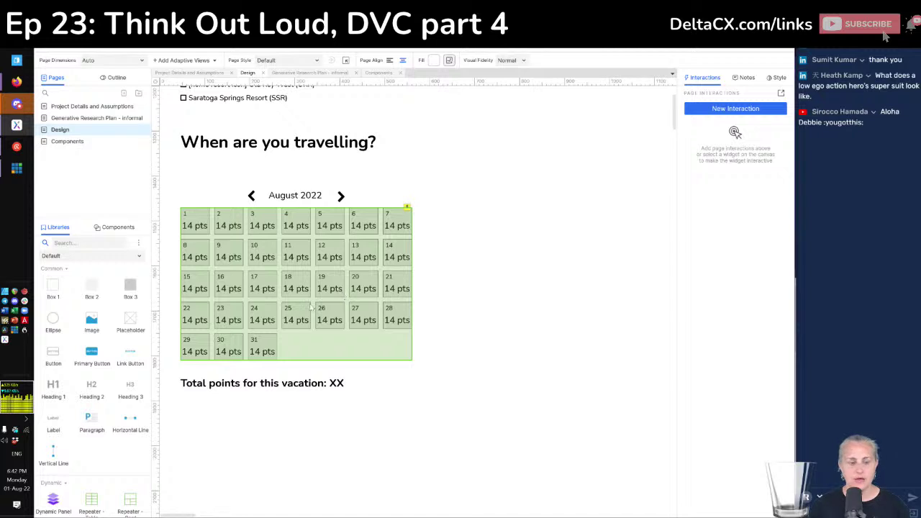
click(261, 383)
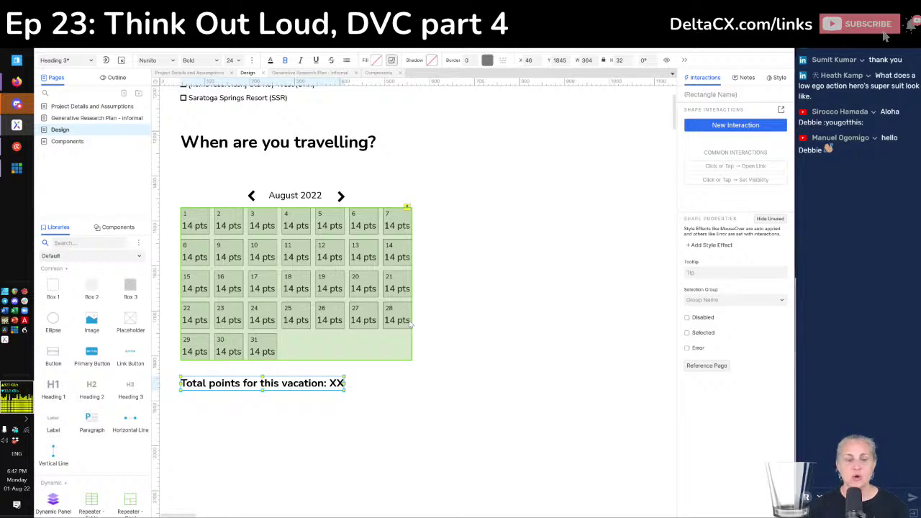
scroll(402, 317, up, 6)
scroll(374, 287, down, 3)
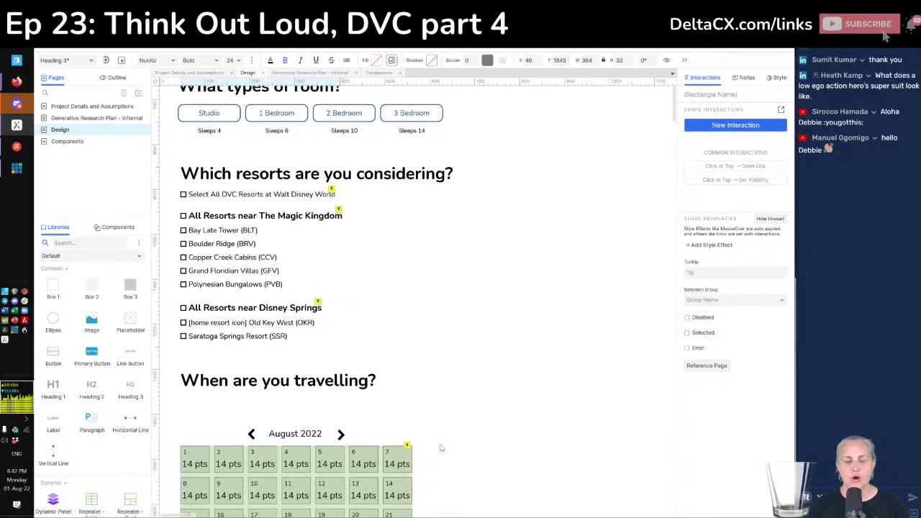
scroll(423, 364, down, 5)
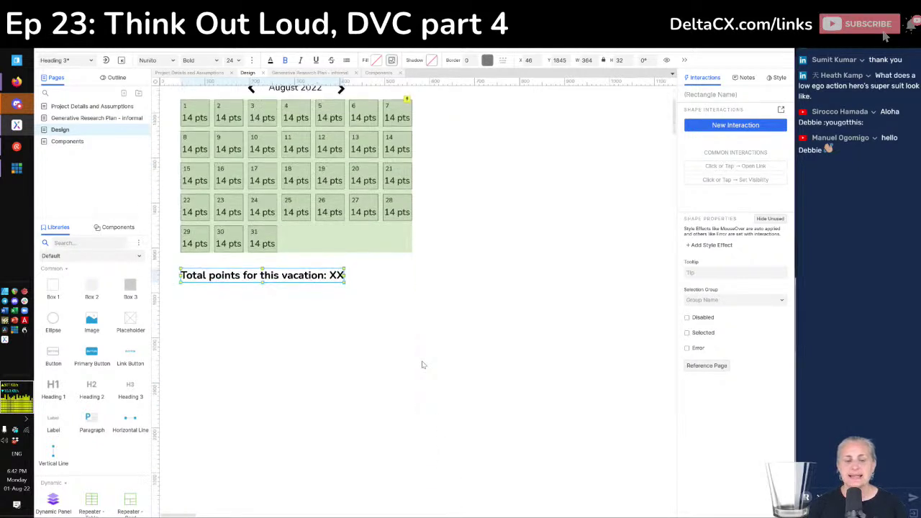
scroll(422, 364, up, 2)
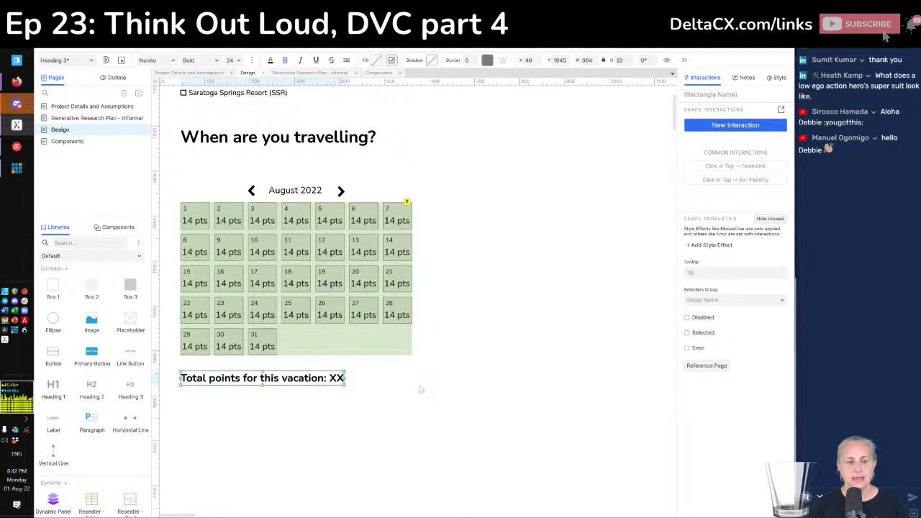
drag(399, 418, 209, 168)
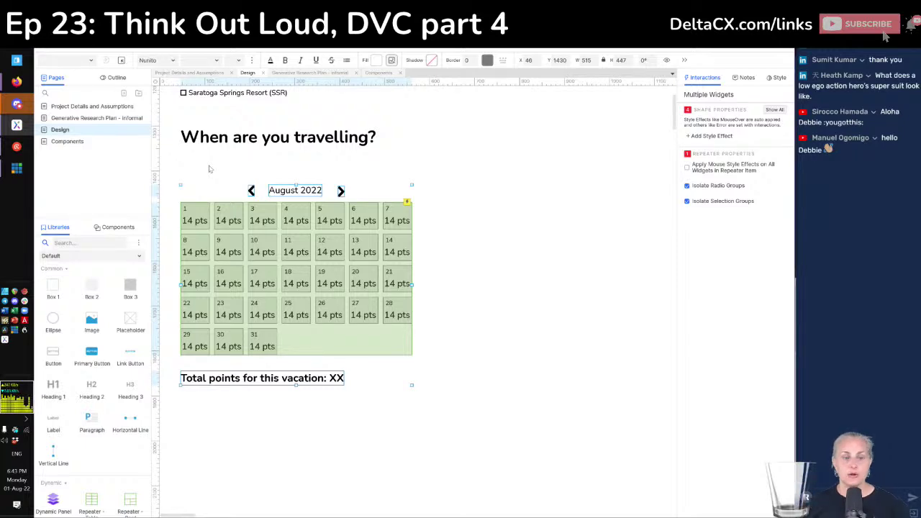
scroll(210, 168, up, 12)
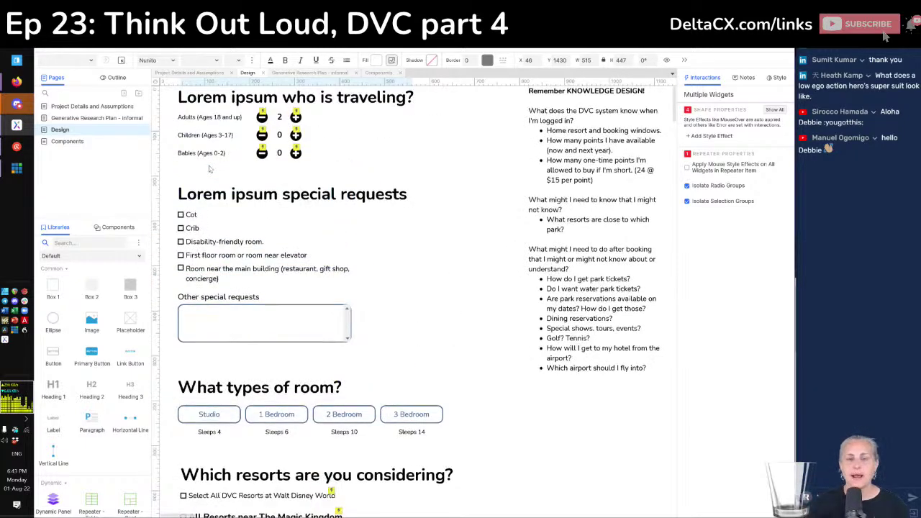
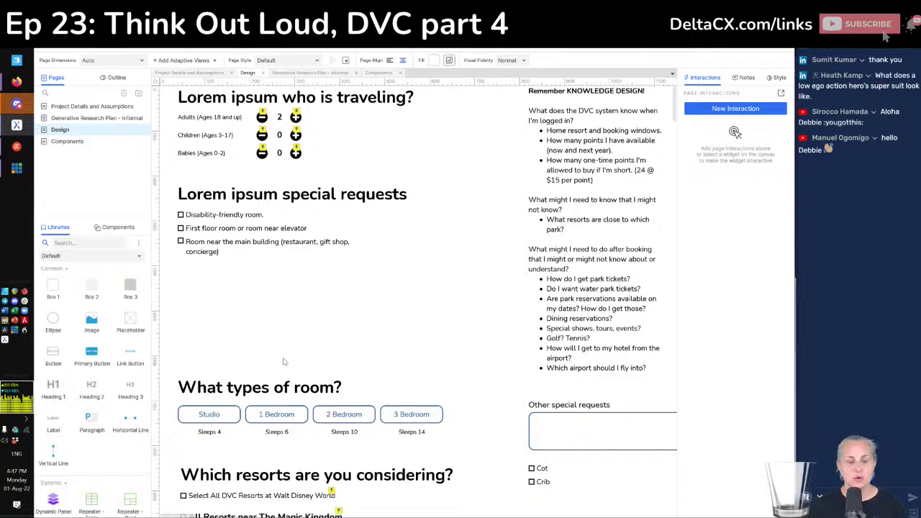
Step: Move the "What types of room?" heading, its four room buttons and sleeps labels up to Y 440, beneath the special requests checkboxes
scroll(285, 363, down, 3)
scroll(284, 361, down, 2)
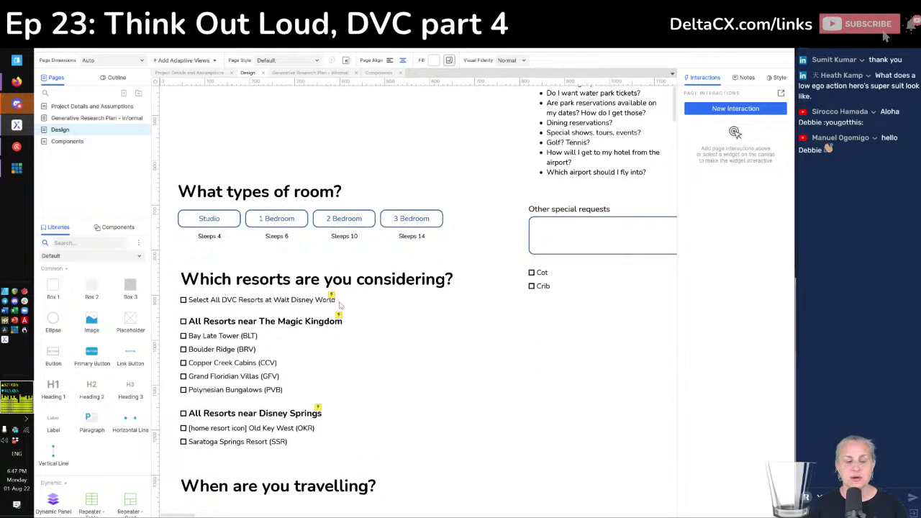
scroll(298, 187, up, 1)
scroll(301, 173, up, 2)
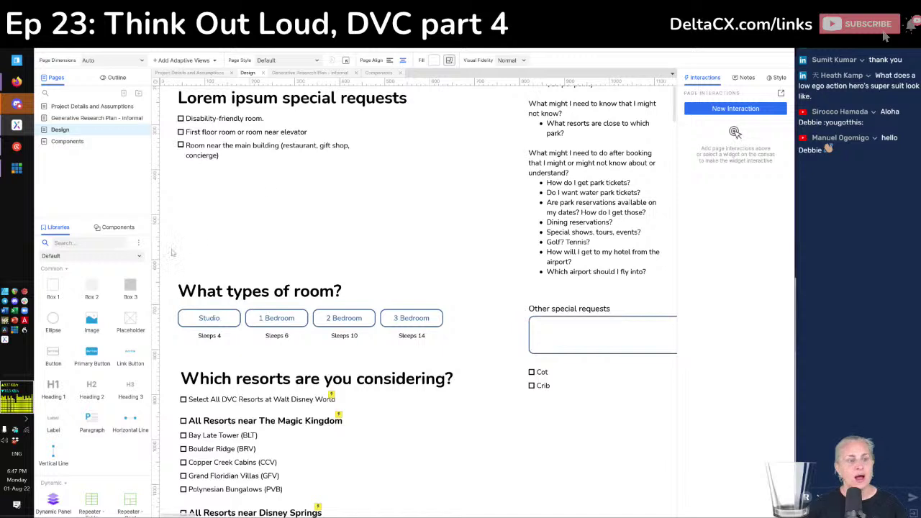
drag(177, 274, 459, 351)
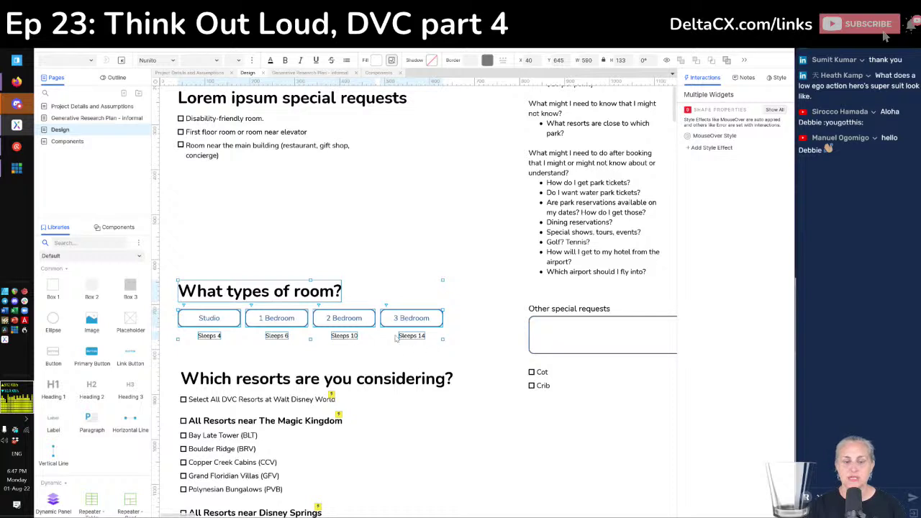
drag(299, 294, 291, 203)
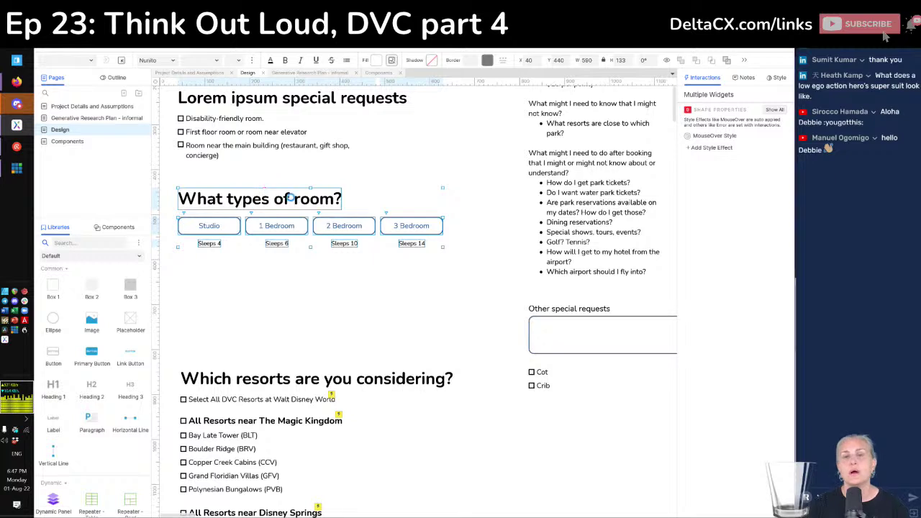
click(335, 349)
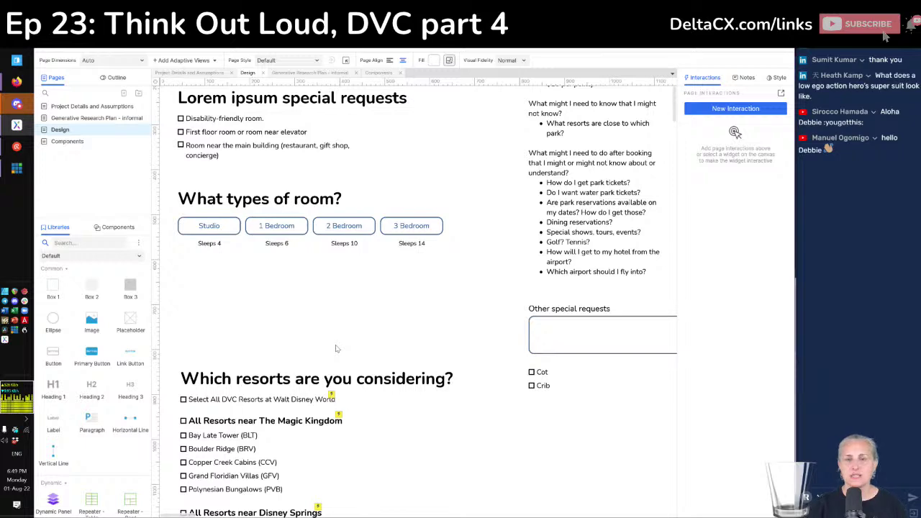
Step: Move the "Which resorts are you considering?" heading and all its resort checkboxes up to Y 640, below the room types
scroll(420, 356, down, 4)
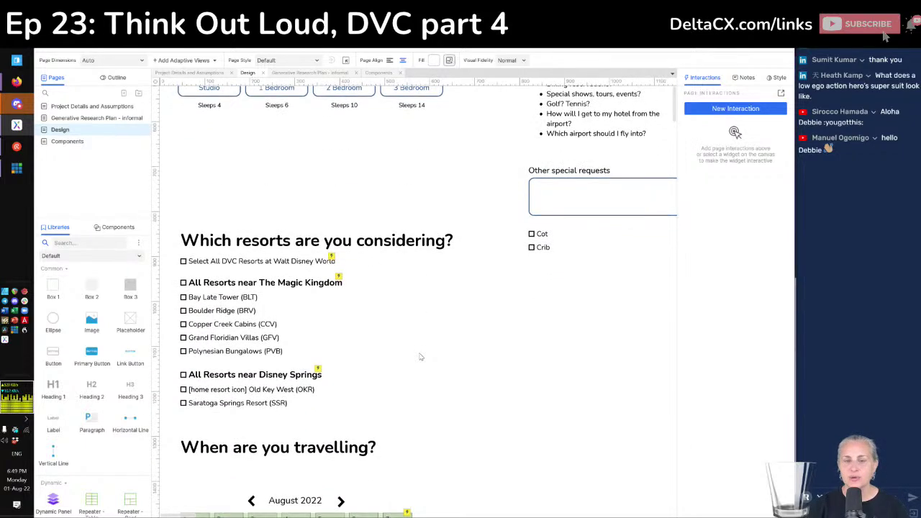
drag(464, 414, 227, 155)
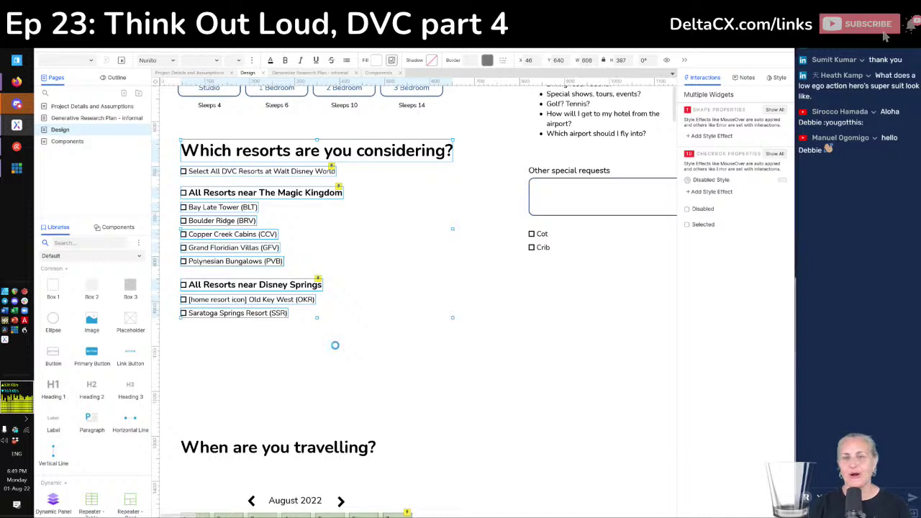
click(379, 320)
scroll(380, 320, up, 2)
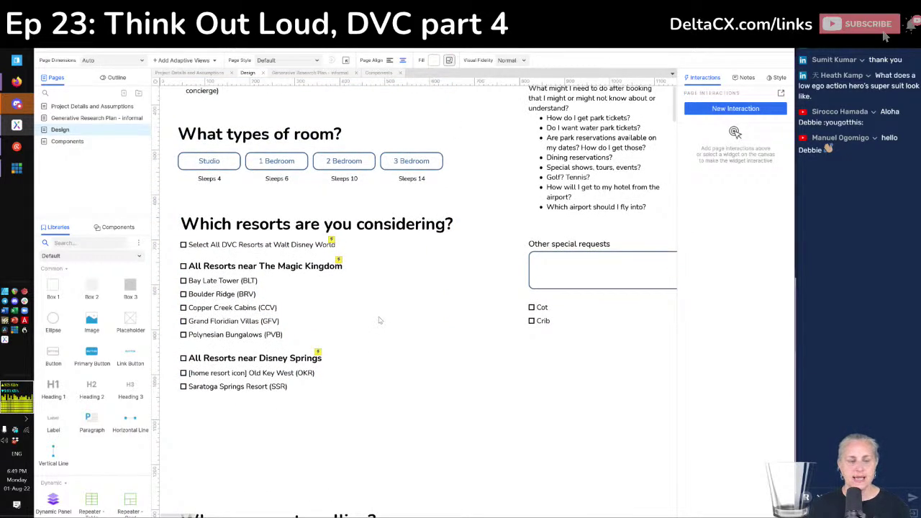
scroll(380, 319, up, 1)
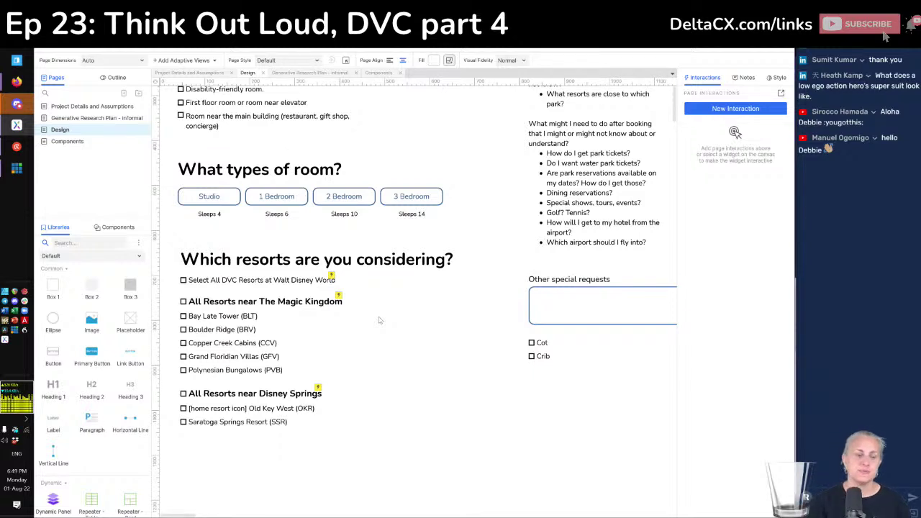
scroll(379, 320, down, 1)
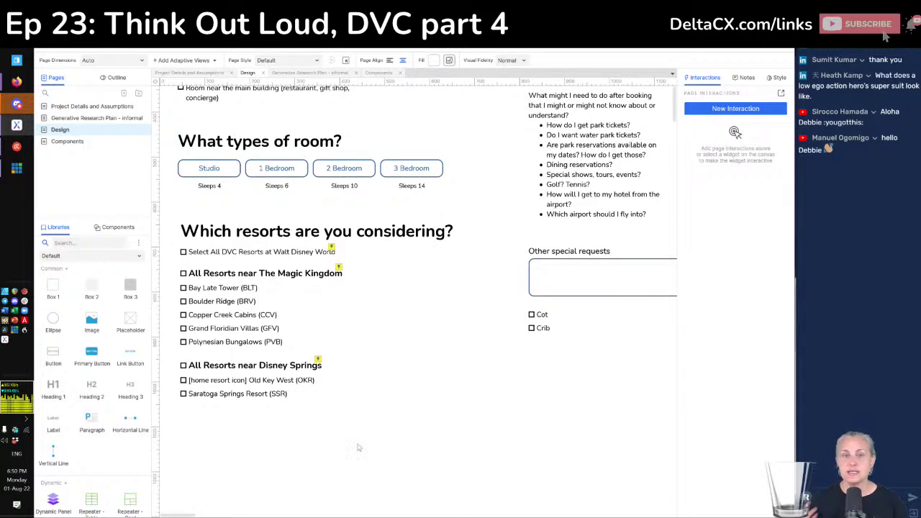
Step: In the browser preview, test the Magic Kingdom and Disney Springs group checkboxes by turning each one on and off
key(alt+Tab)
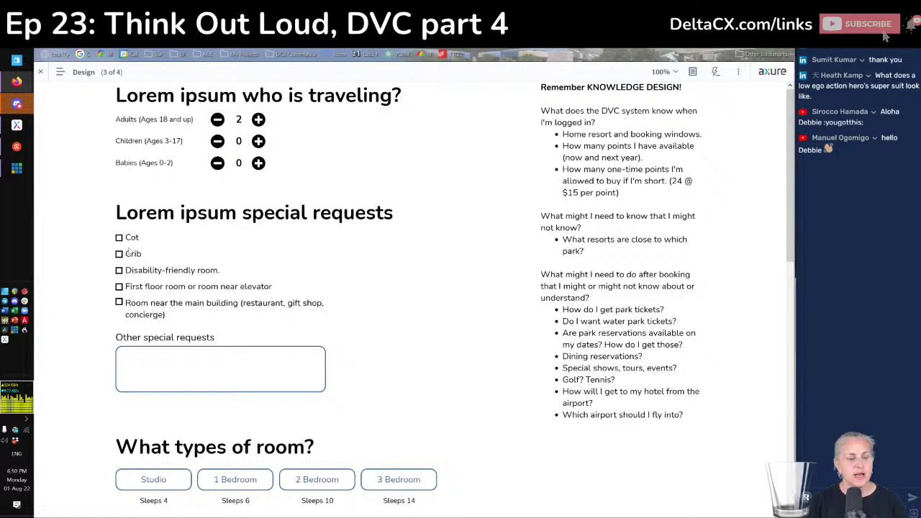
scroll(130, 251, down, 5)
scroll(129, 247, down, 1)
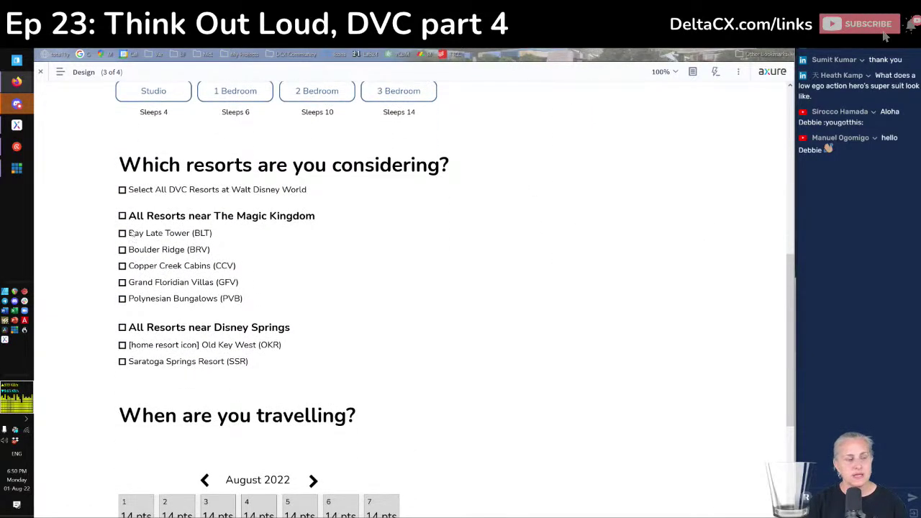
click(122, 216)
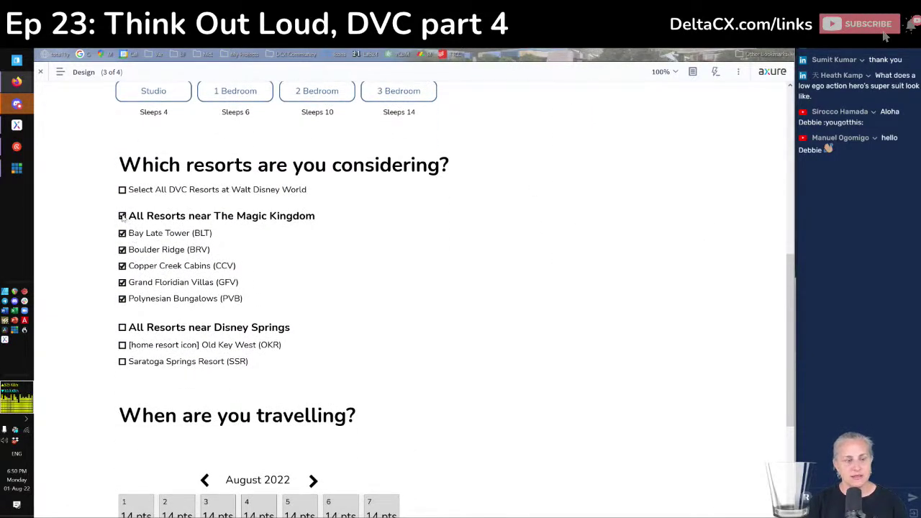
click(123, 328)
click(122, 328)
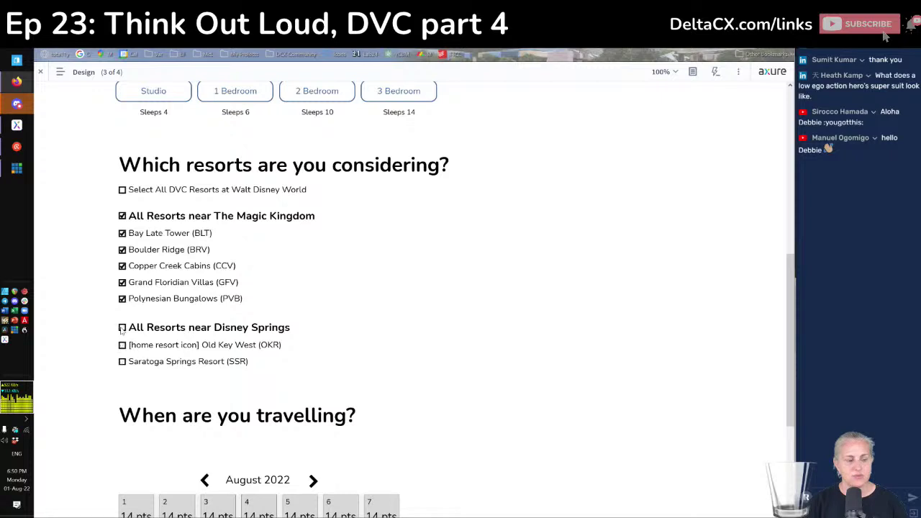
click(122, 216)
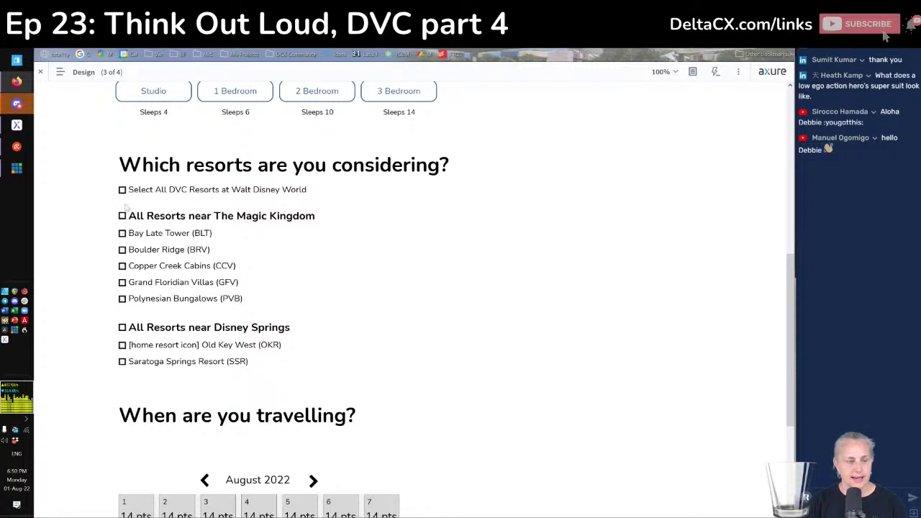
Step: Test Select All DVC Resorts by turning it on, clearing the Magic Kingdom and Disney Springs groups, and turning it off
click(123, 191)
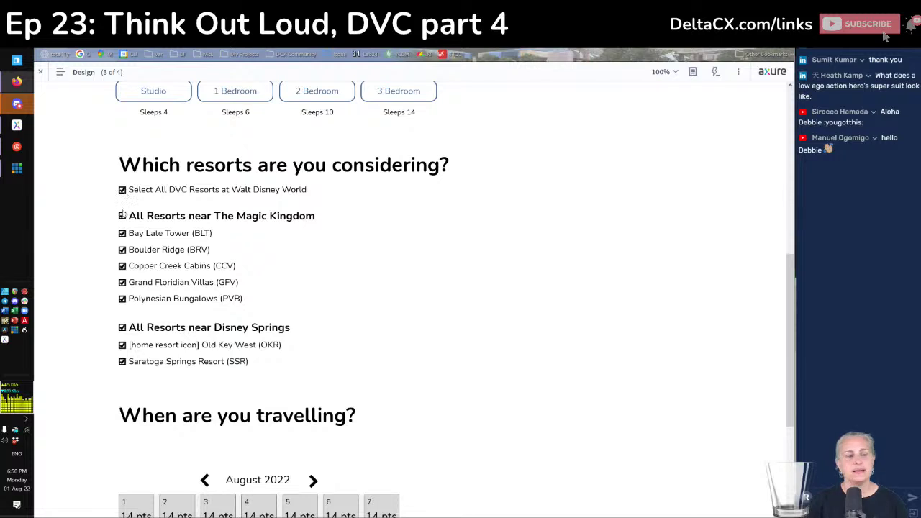
click(122, 216)
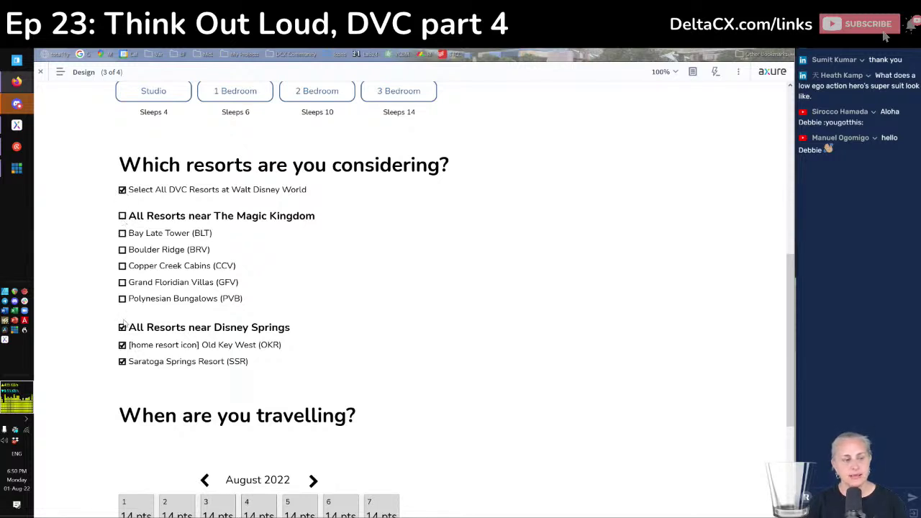
click(122, 327)
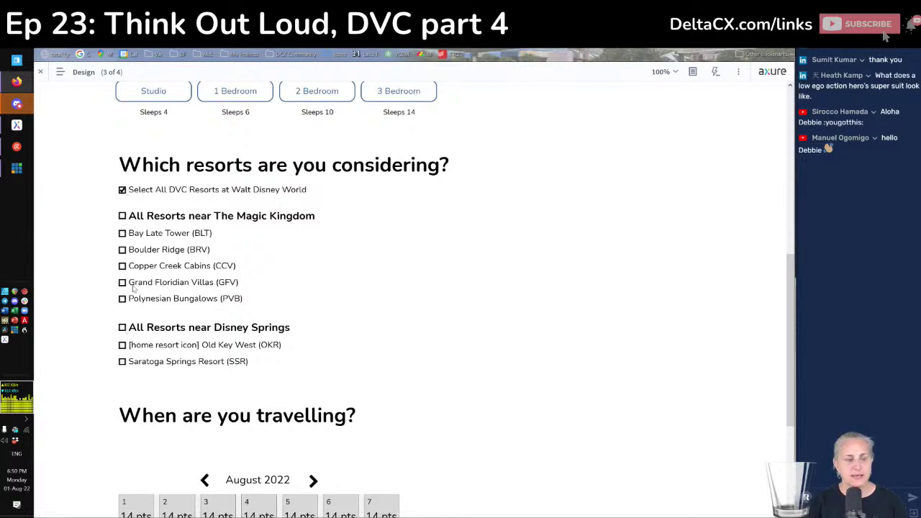
click(123, 190)
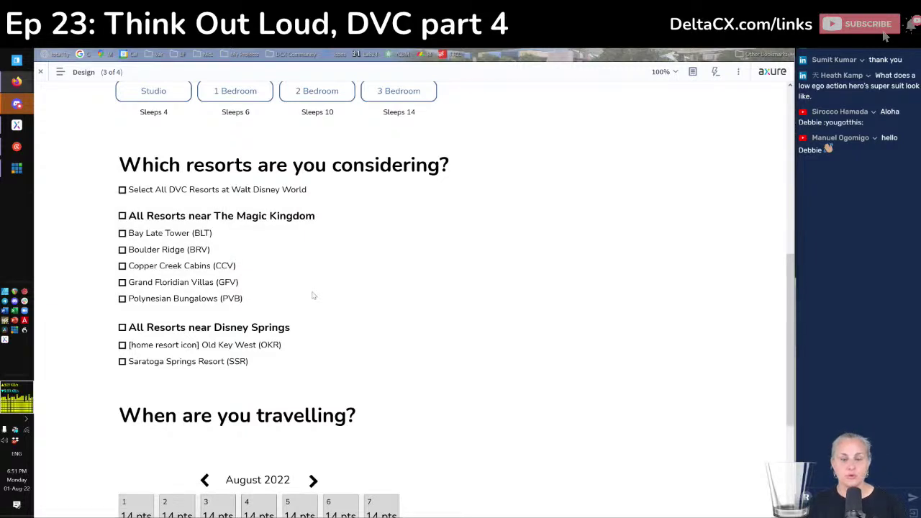
Step: Switch back to Axure RP and review the resort checkboxes, including the Old Key West home resort entry and the Select All checkbox
key(alt+Tab)
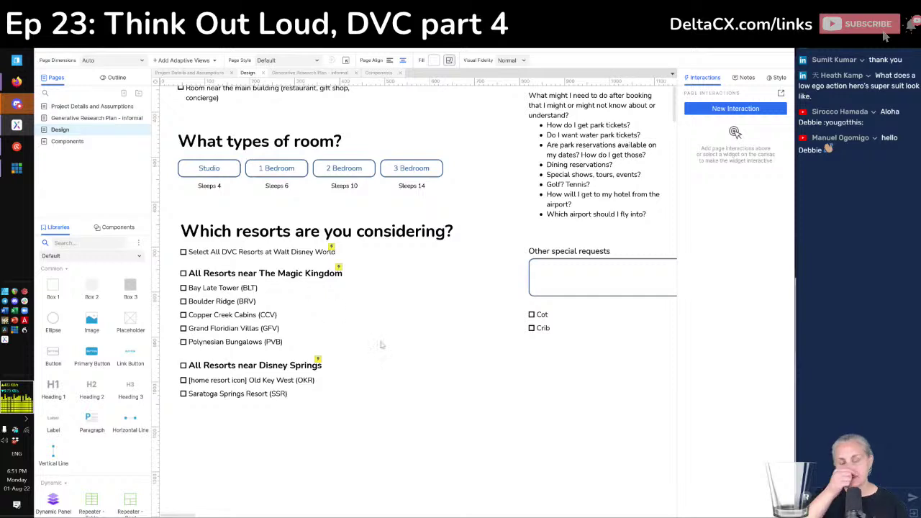
scroll(382, 344, down, 3)
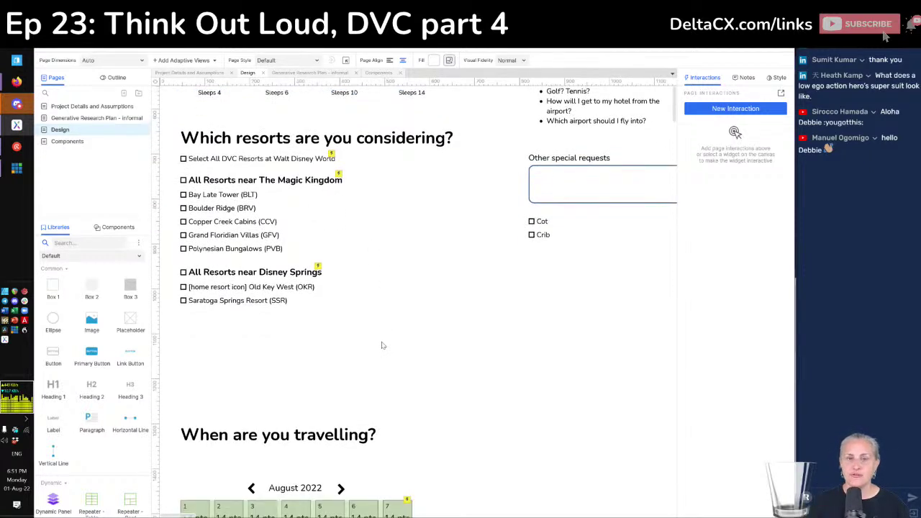
click(224, 285)
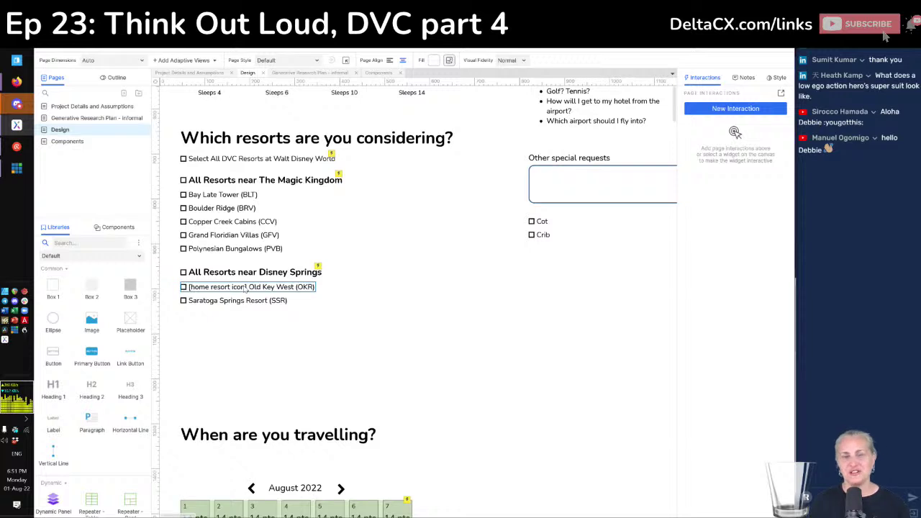
click(386, 409)
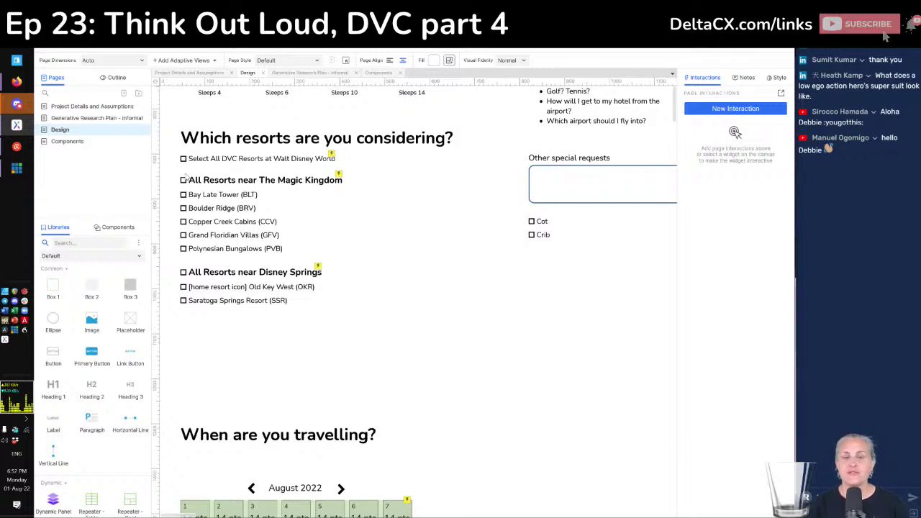
click(184, 161)
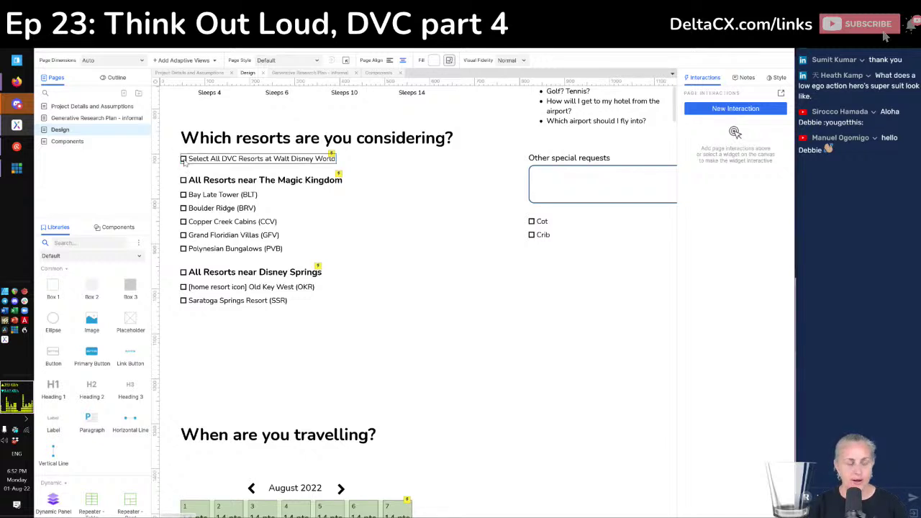
click(397, 370)
Step: In the browser preview, turn on Select All DVC Resorts and clear only Saratoga Springs Resort (SSR) to test the group checkboxes
key(ctrl+period)
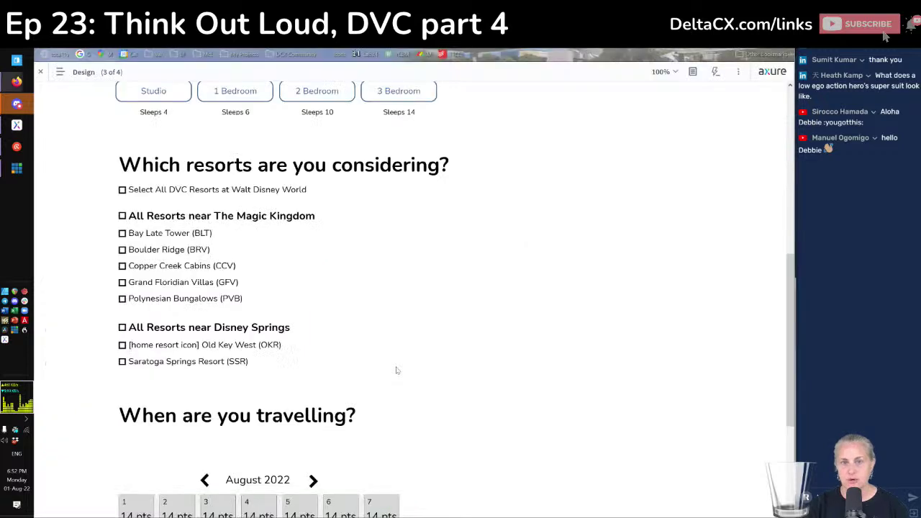
click(121, 190)
click(122, 362)
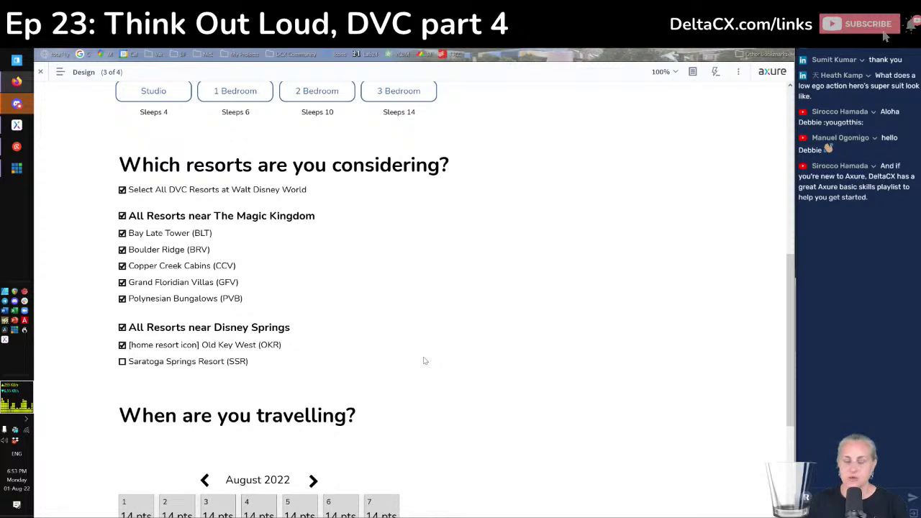
Step: Switch back to Axure RP and move the "When are you travelling?" heading up to Y 1100, beneath the resort checkboxes
key(alt+Tab)
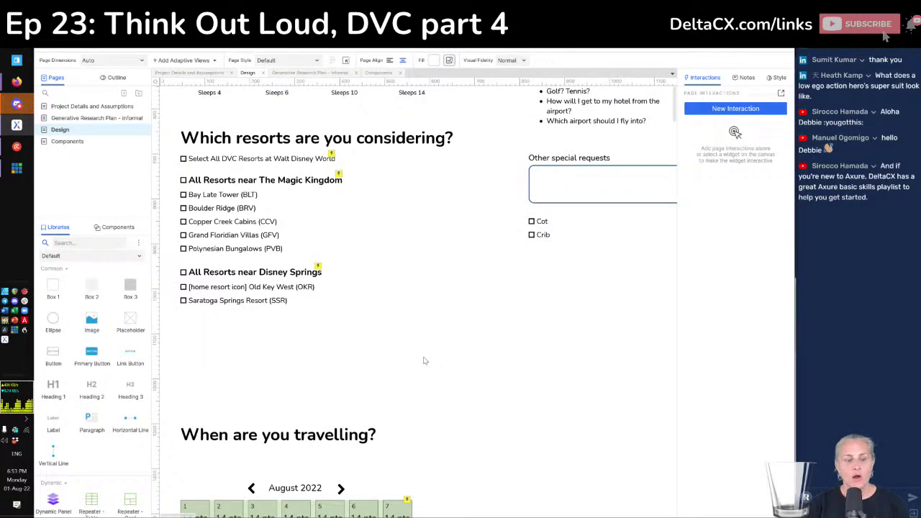
scroll(397, 342, down, 5)
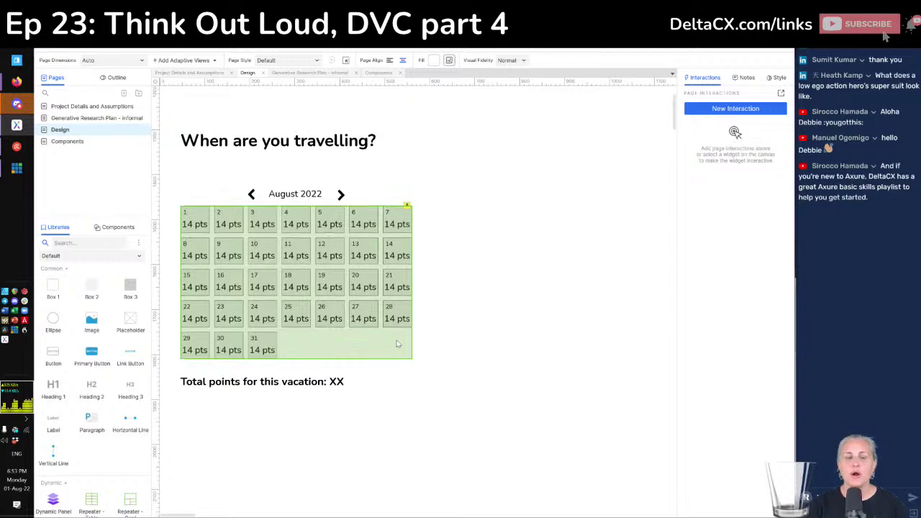
scroll(397, 343, up, 1)
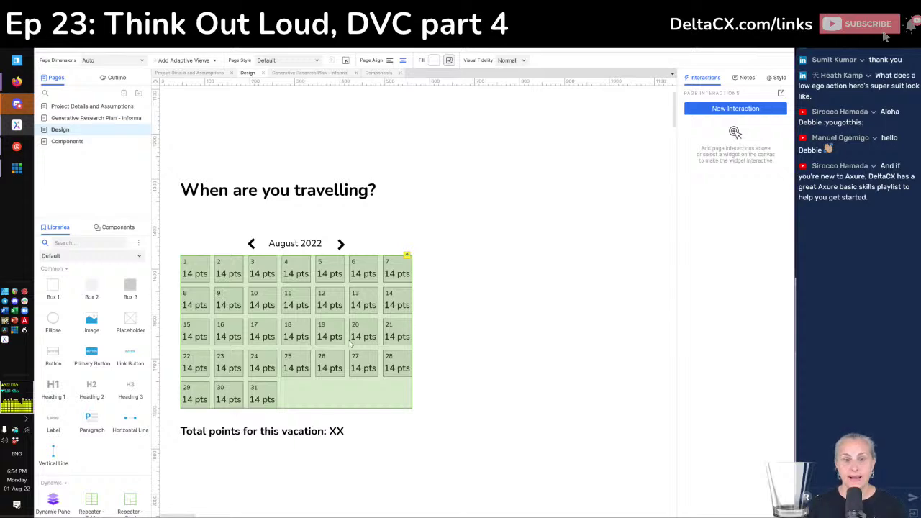
scroll(351, 345, up, 10)
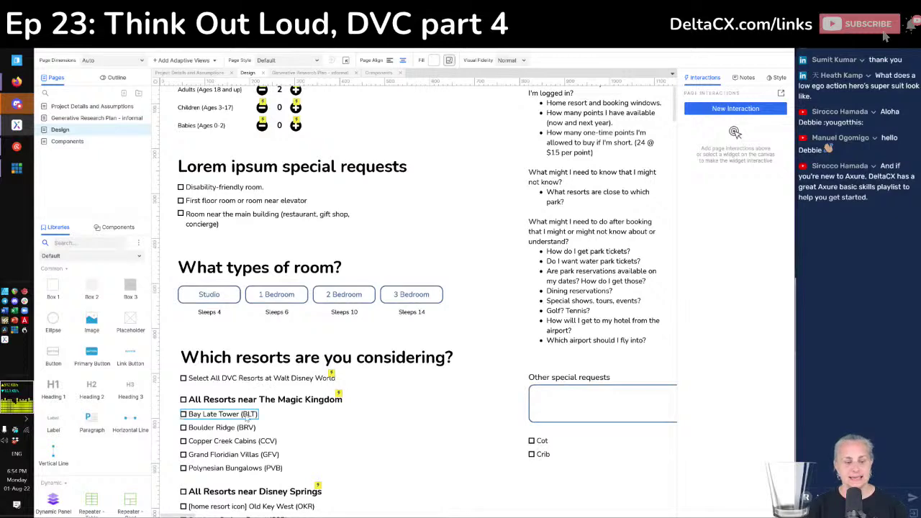
scroll(249, 416, down, 3)
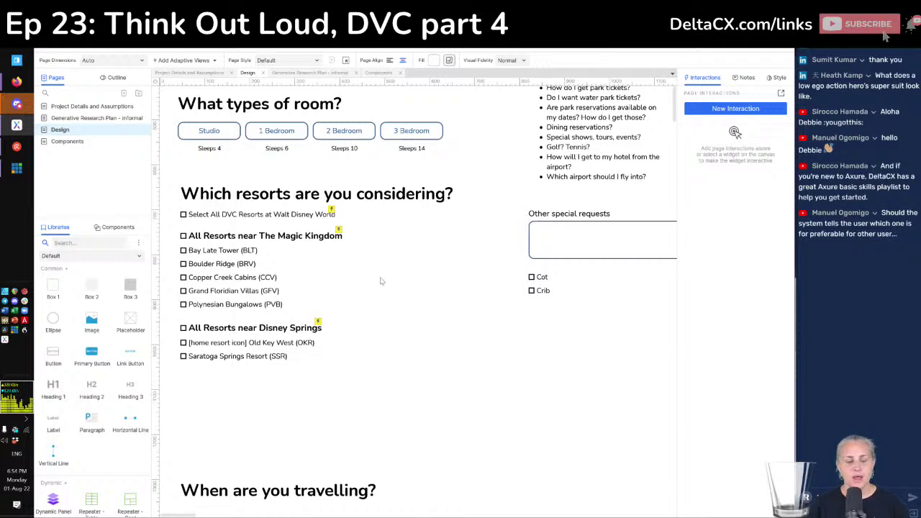
scroll(381, 280, down, 3)
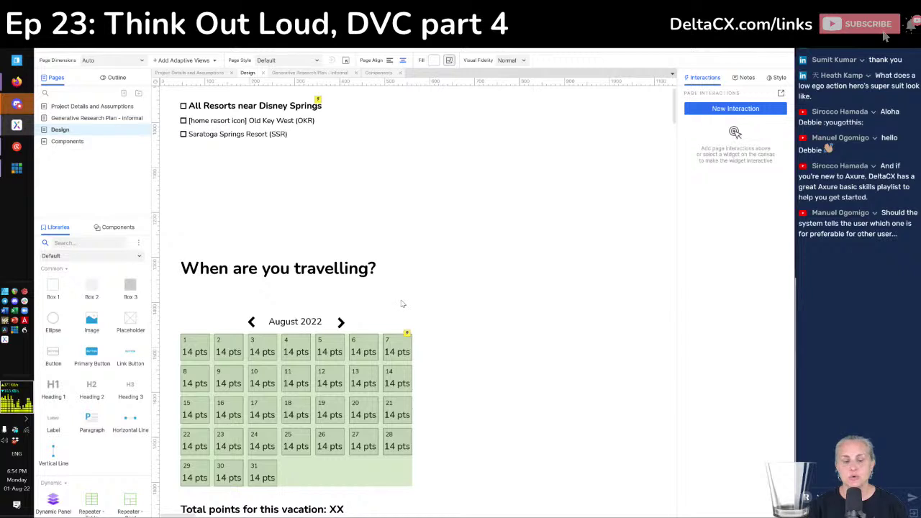
click(252, 272)
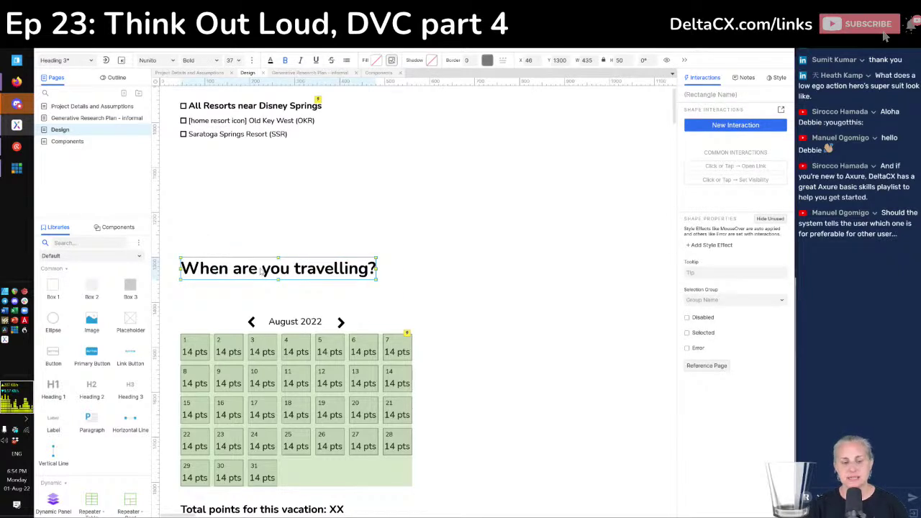
drag(261, 270, 264, 184)
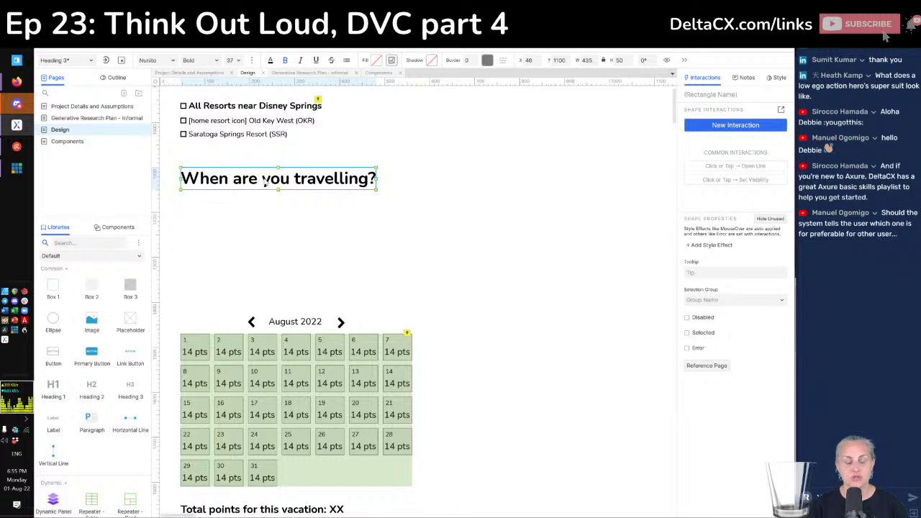
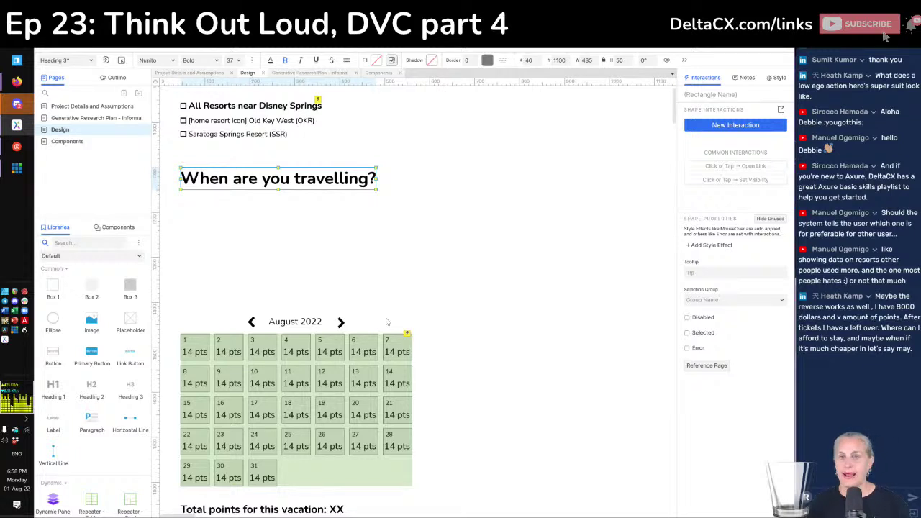
Step: Look through the Sample UI Patterns library for a date selection widget to use under the travel dates heading
scroll(386, 321, up, 3)
scroll(386, 321, down, 5)
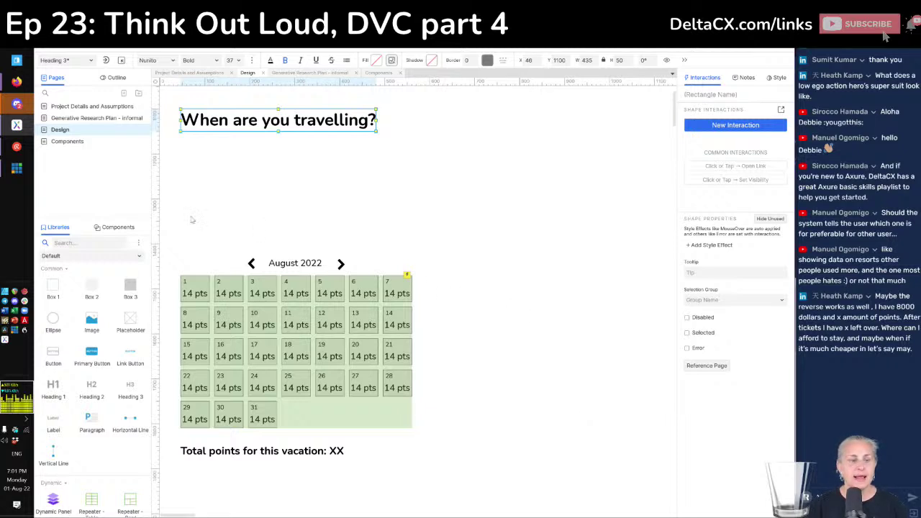
click(182, 204)
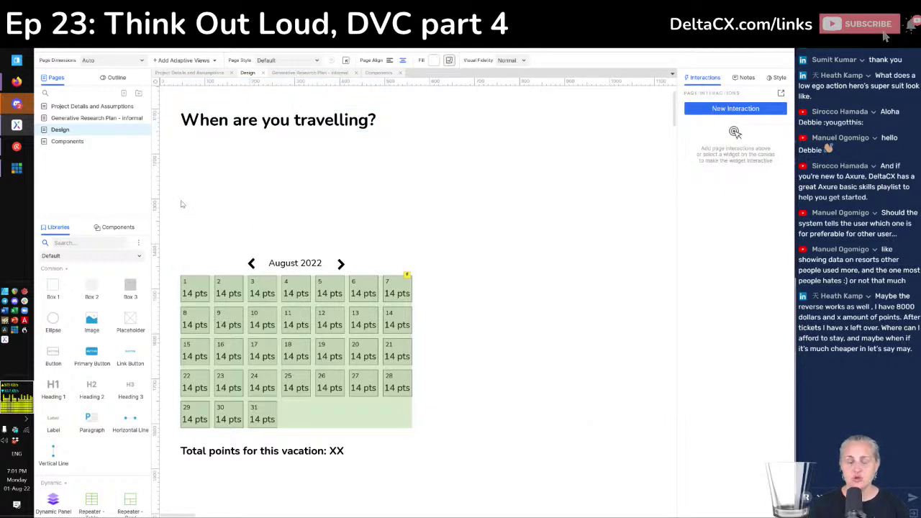
click(82, 256)
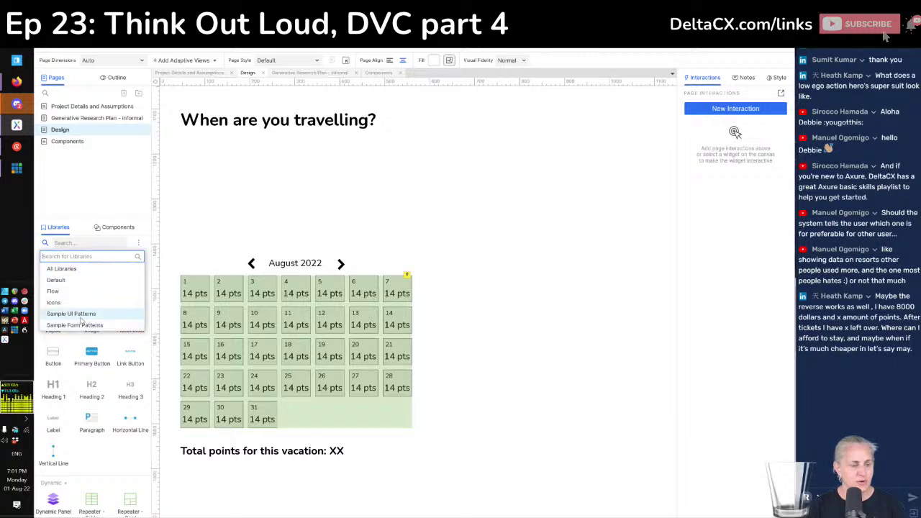
click(81, 316)
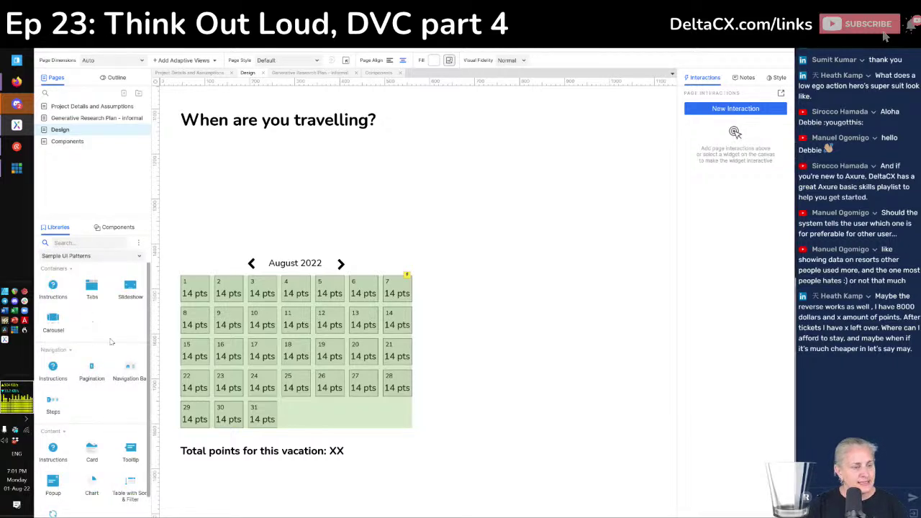
scroll(111, 341, down, 1)
scroll(111, 342, up, 1)
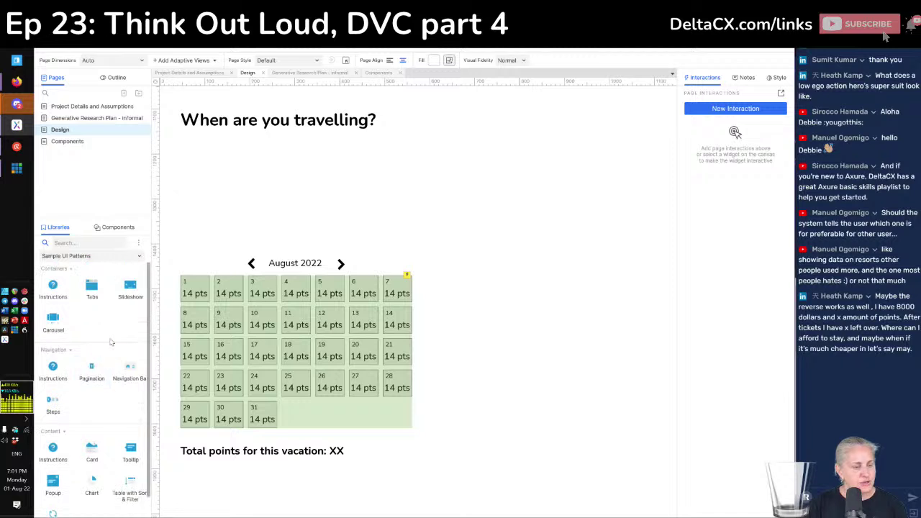
click(88, 258)
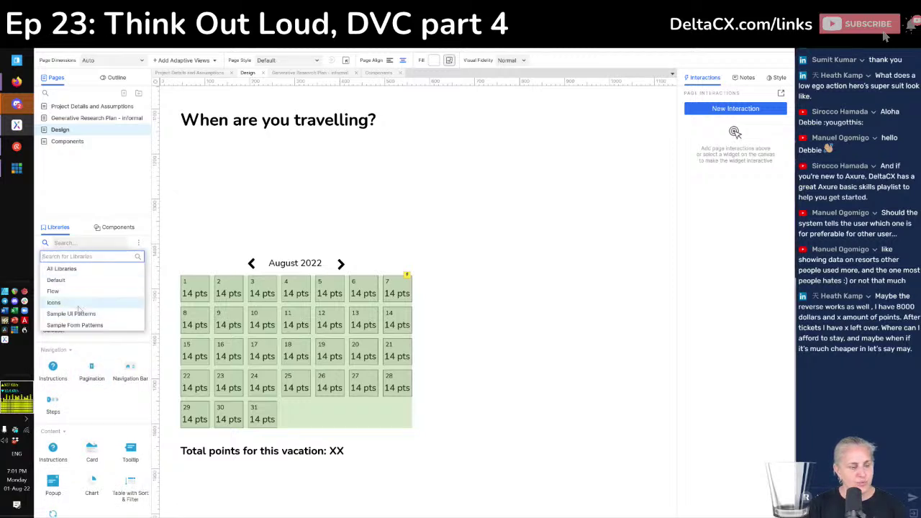
click(78, 333)
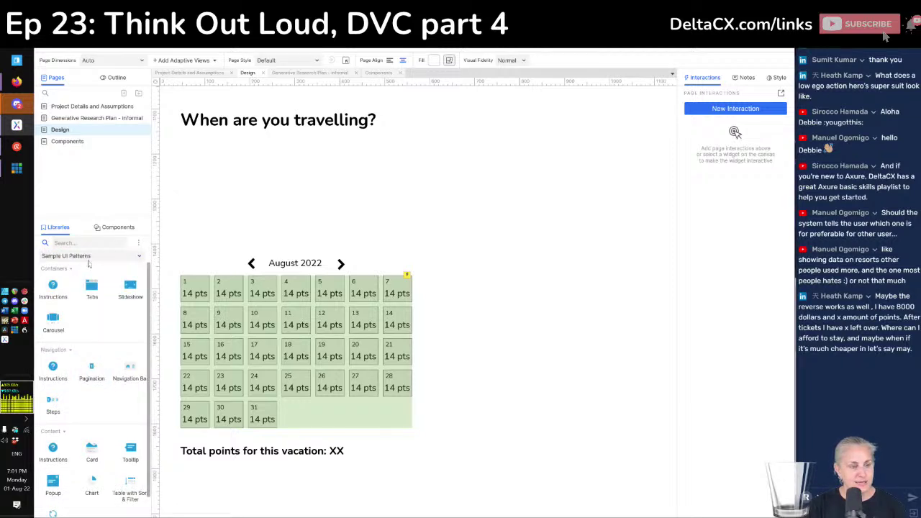
Step: Place a Date Picker from the Sample Form Patterns library beneath the "When are you travelling?" heading at X 46, Y 1170
click(90, 257)
click(75, 325)
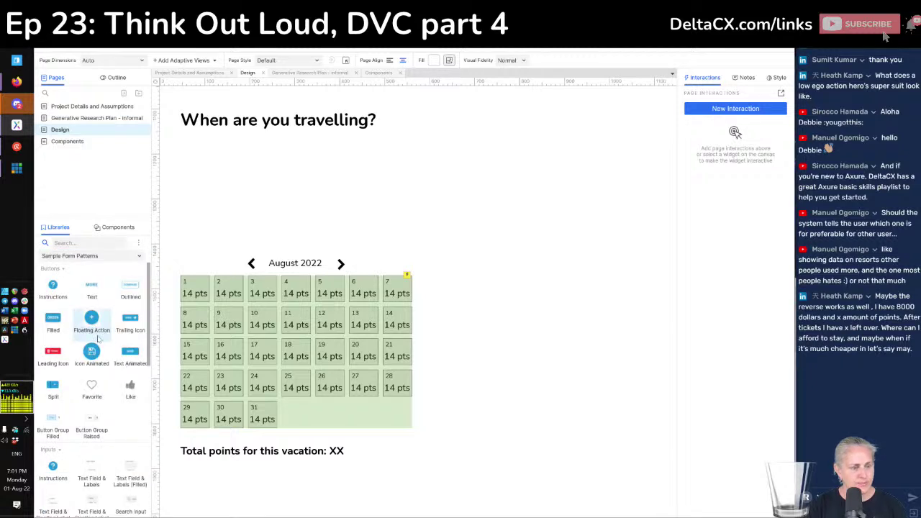
scroll(99, 338, down, 1)
scroll(99, 338, down, 4)
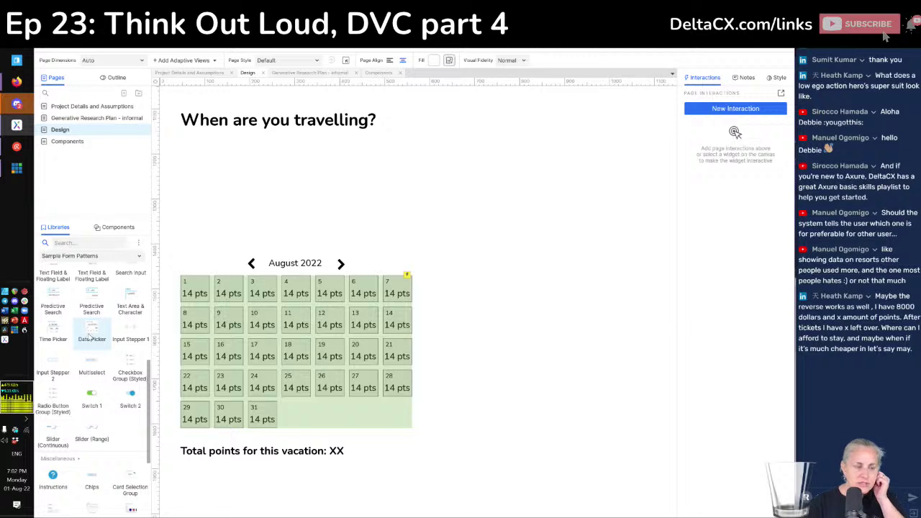
drag(92, 337, 177, 136)
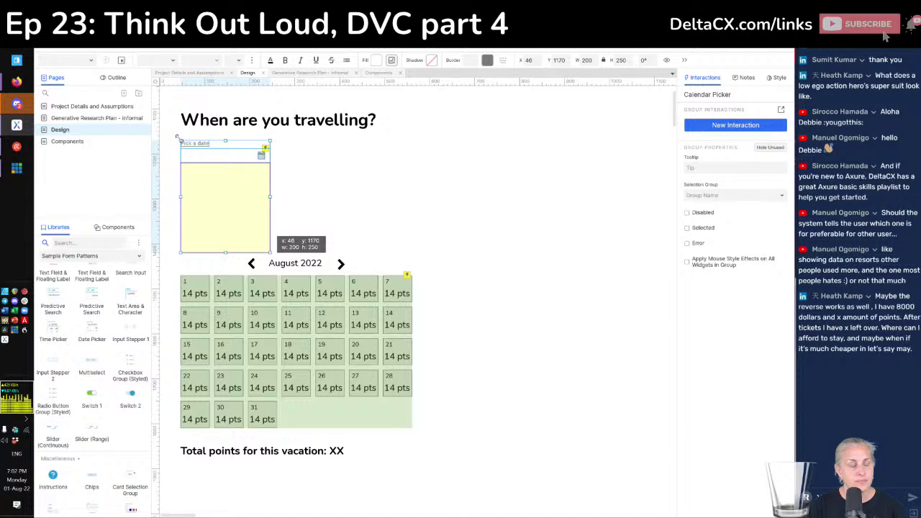
click(306, 200)
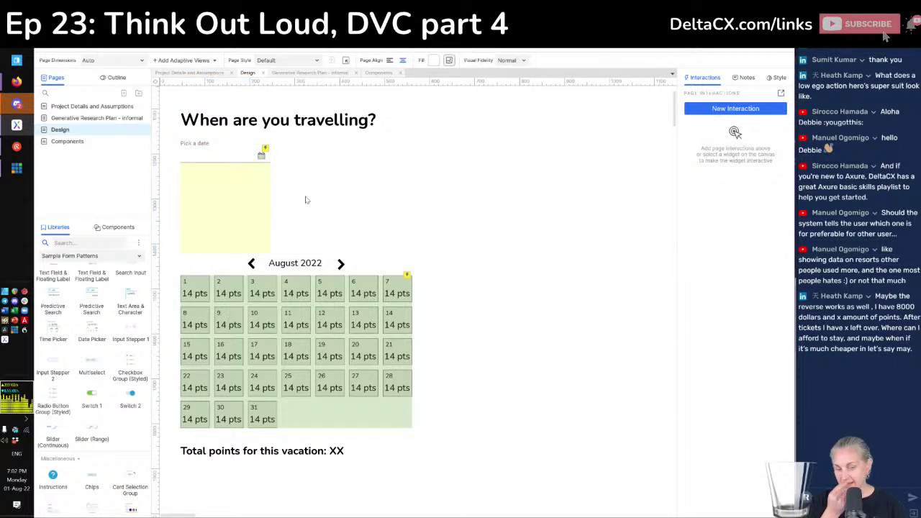
Step: Ungroup the date picker and delete its "Pick a date" label, keeping the date input and calendar pane
click(204, 148)
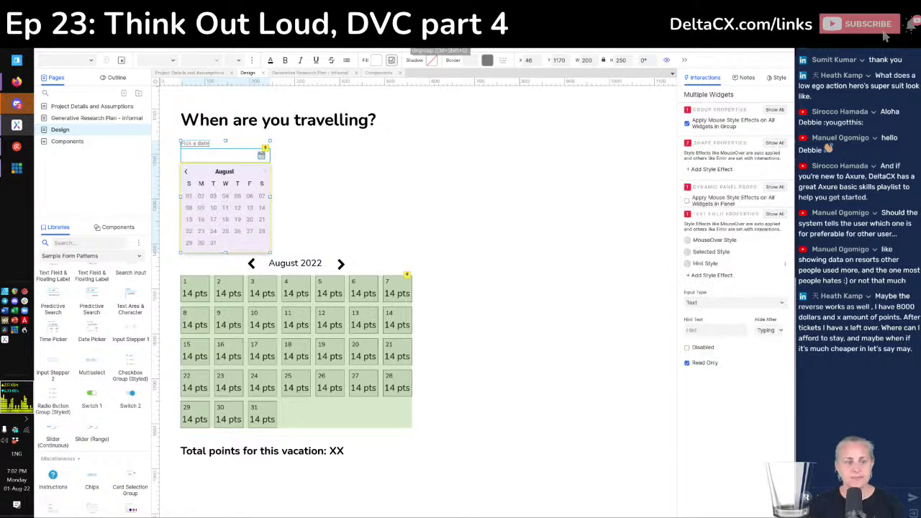
click(346, 150)
click(195, 148)
key(Delete)
click(214, 160)
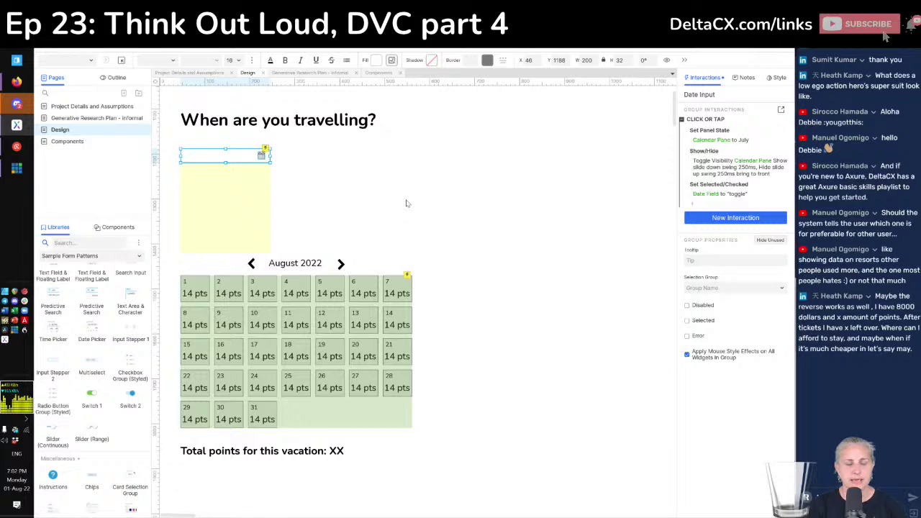
Step: Switch to the browser preview, reload the prototype and view the date picker under "When are you travelling?"
key(alt+Tab)
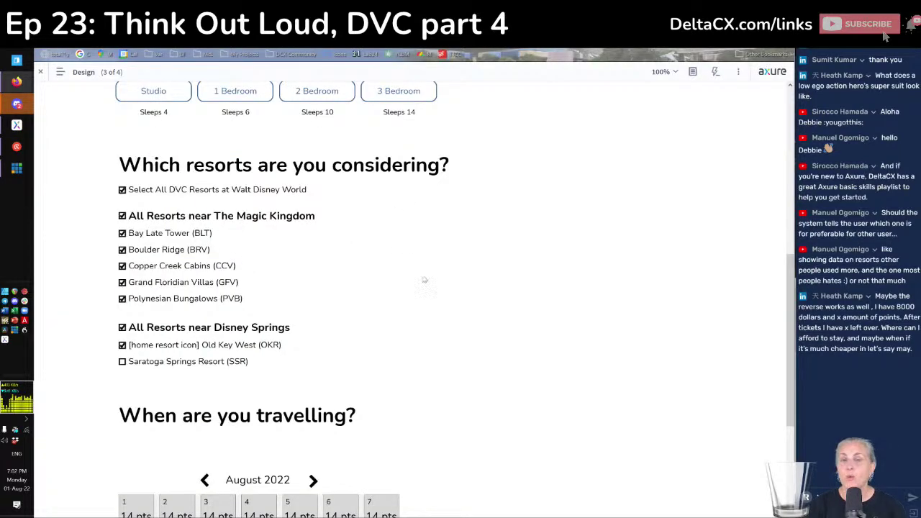
right_click(423, 278)
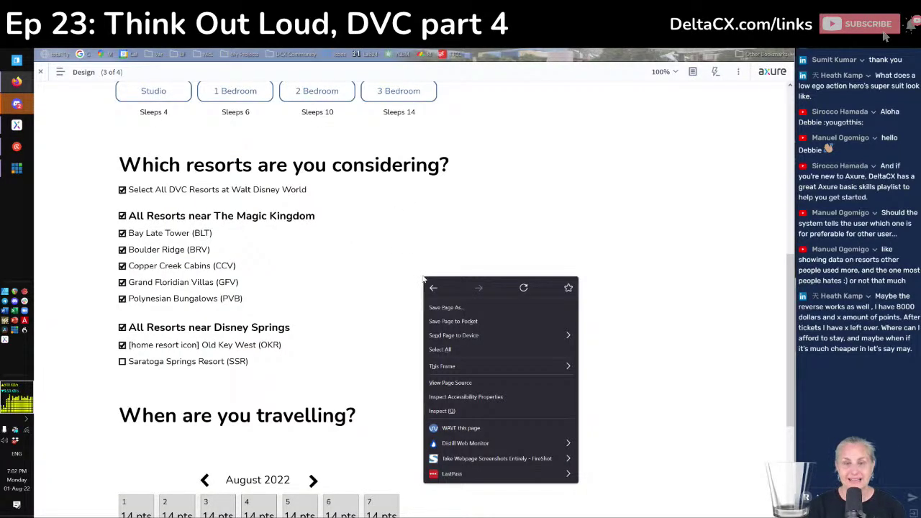
click(424, 274)
key(F5)
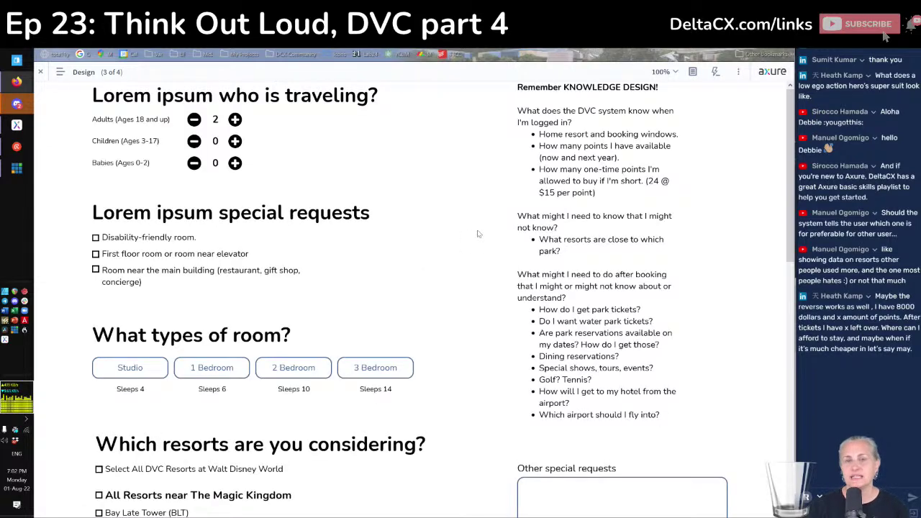
scroll(477, 234, down, 7)
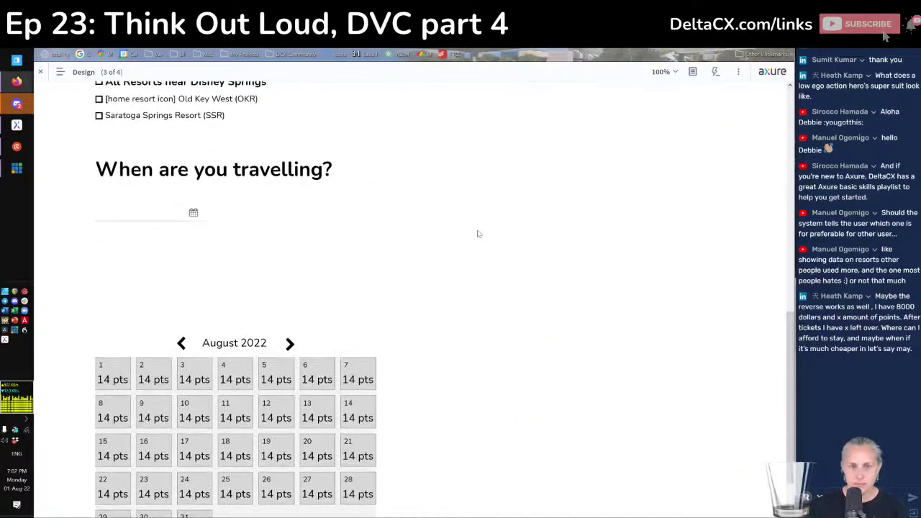
scroll(477, 234, down, 1)
scroll(477, 234, up, 1)
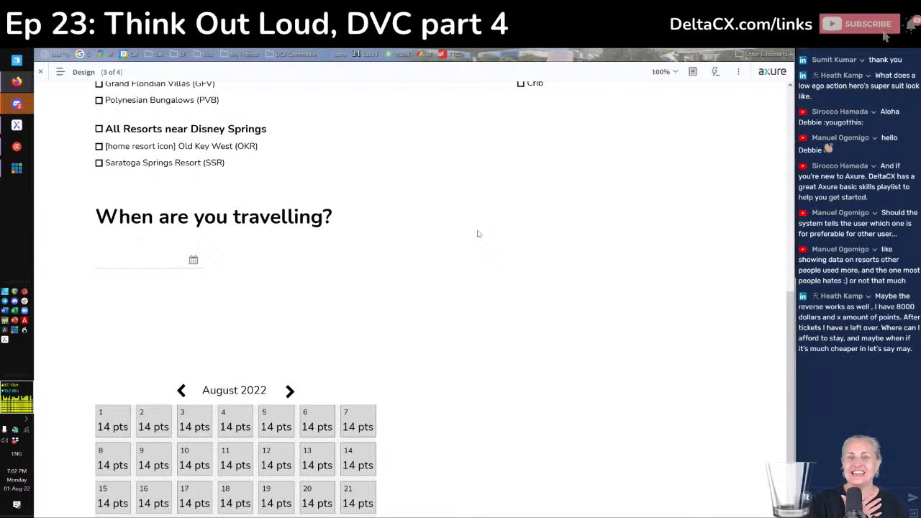
Step: Test the date picker in the preview by choosing July 08 2022 and then July 12 2022
click(134, 256)
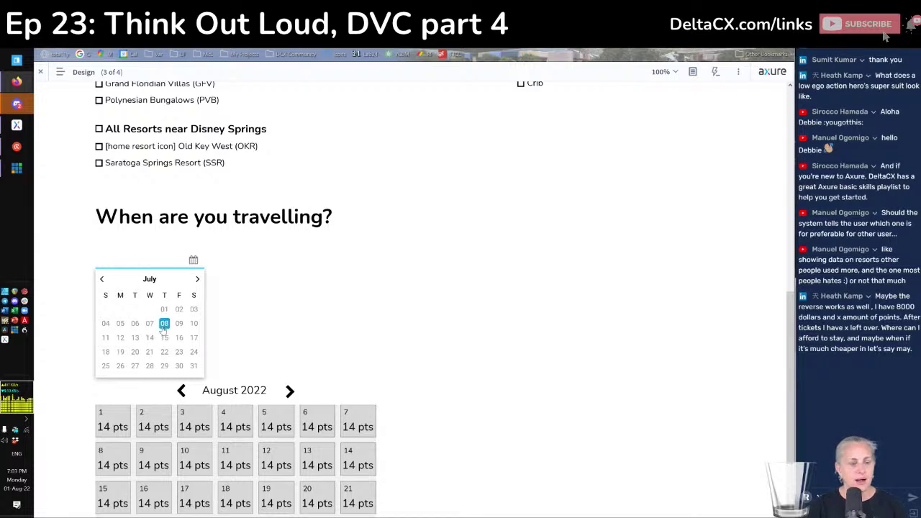
click(122, 258)
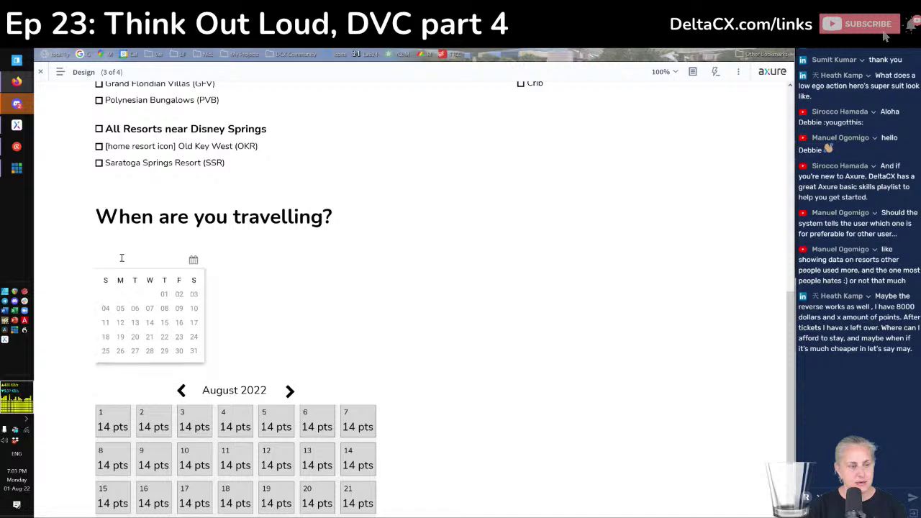
click(127, 258)
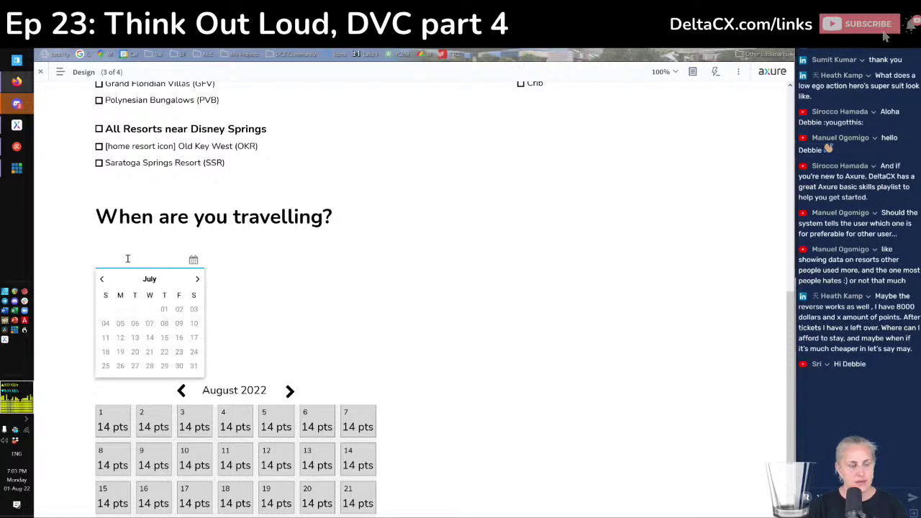
click(165, 325)
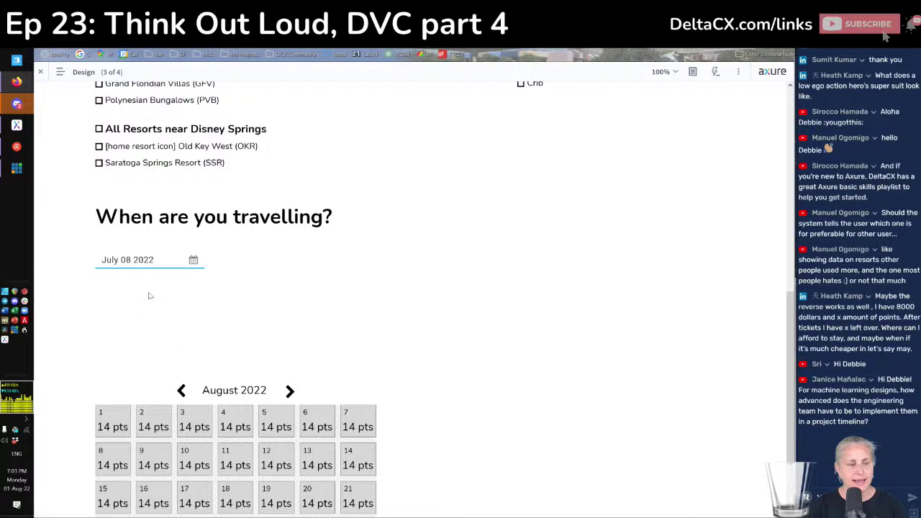
click(128, 263)
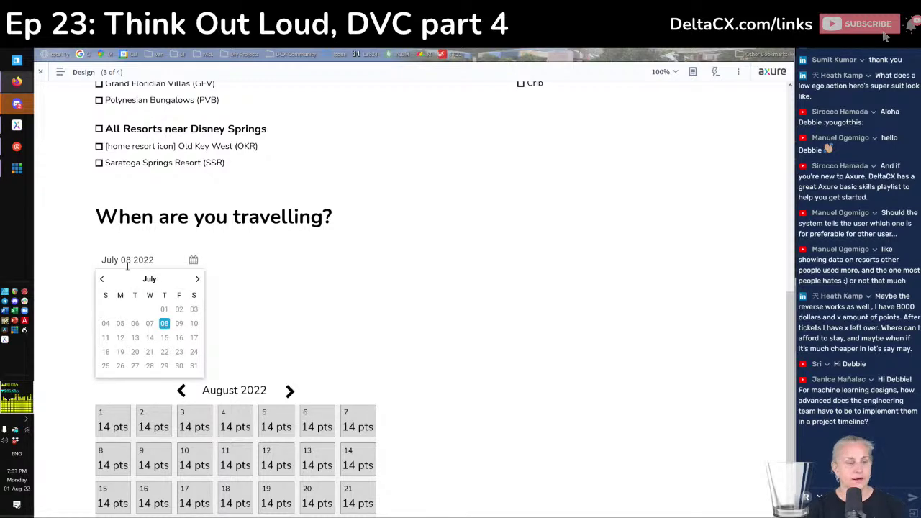
click(120, 337)
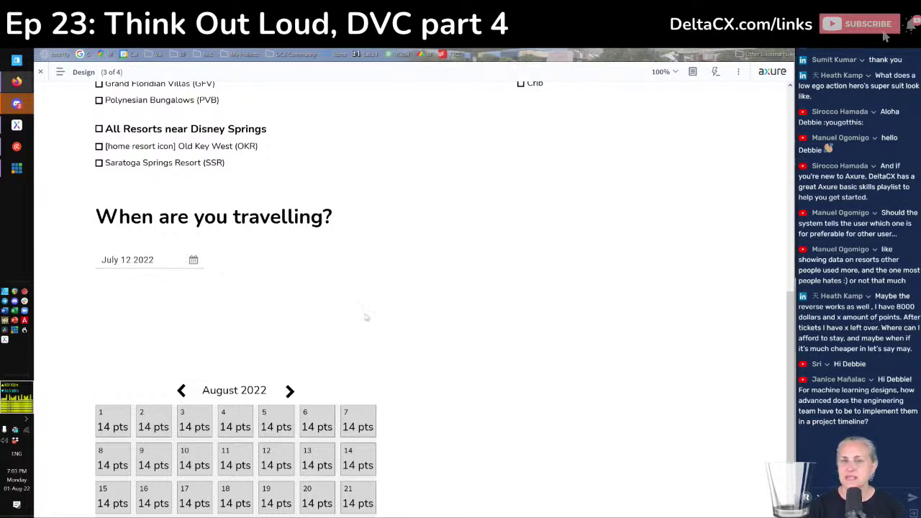
Step: Test selecting the date field's text and toggling its calendar open and closed in the preview
click(153, 267)
click(153, 260)
click(152, 260)
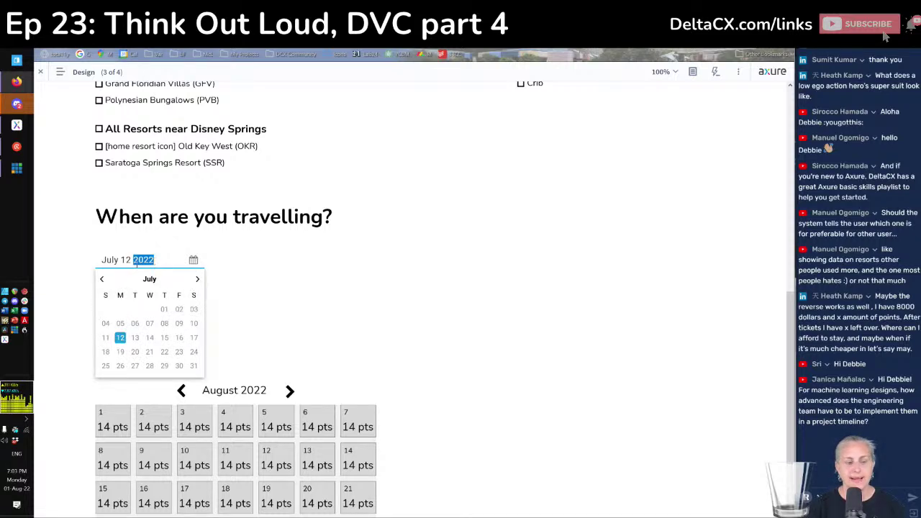
triple_click(136, 264)
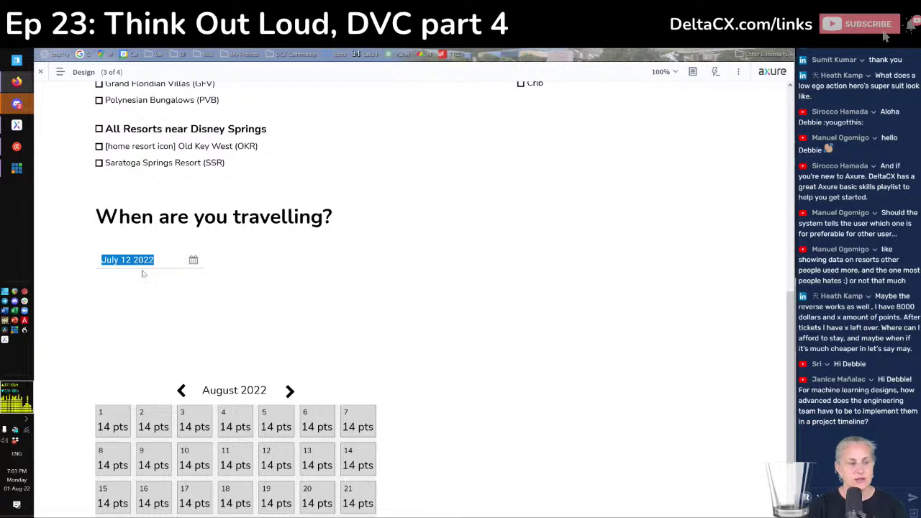
click(134, 264)
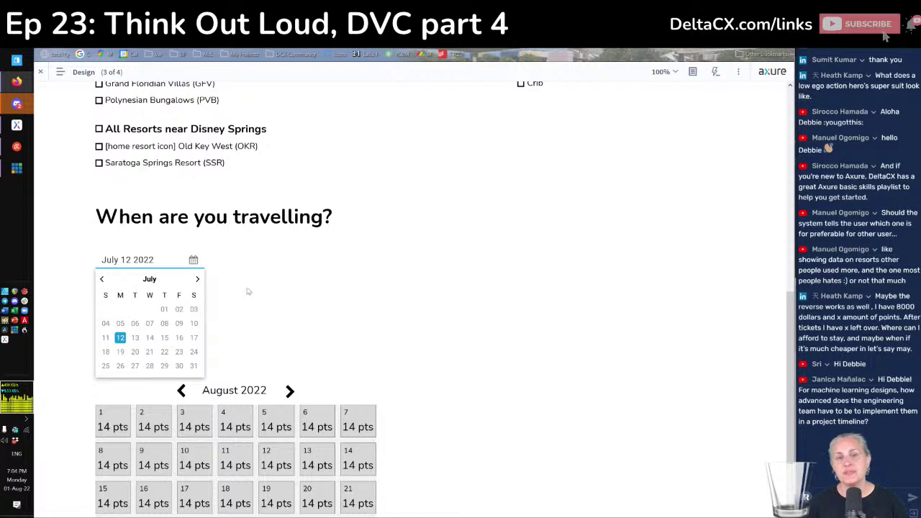
click(163, 258)
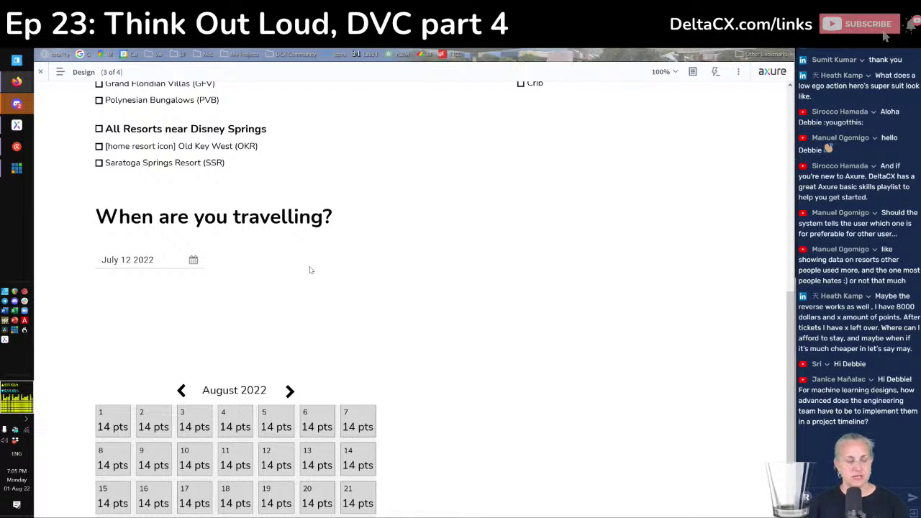
Step: Switch back to Axure RP and move the date input with its calendar pane right to X 137, making room for a label
key(alt+Tab)
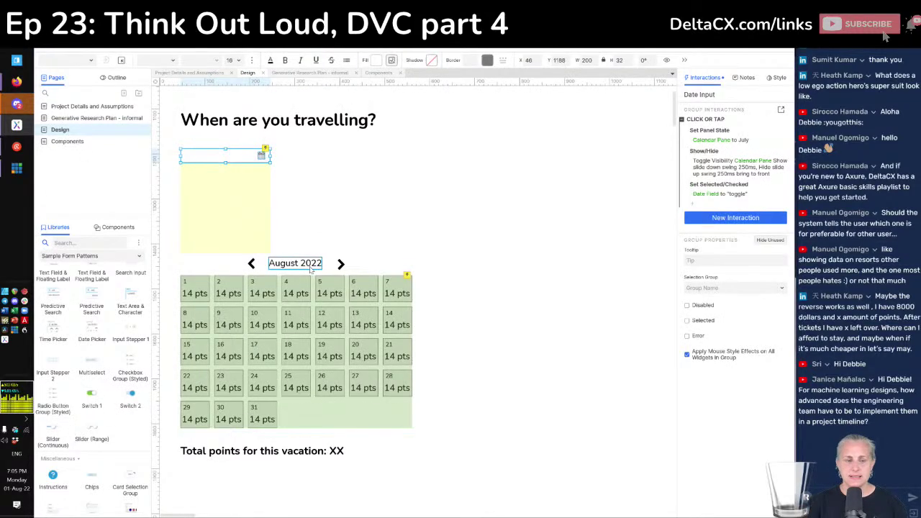
click(285, 185)
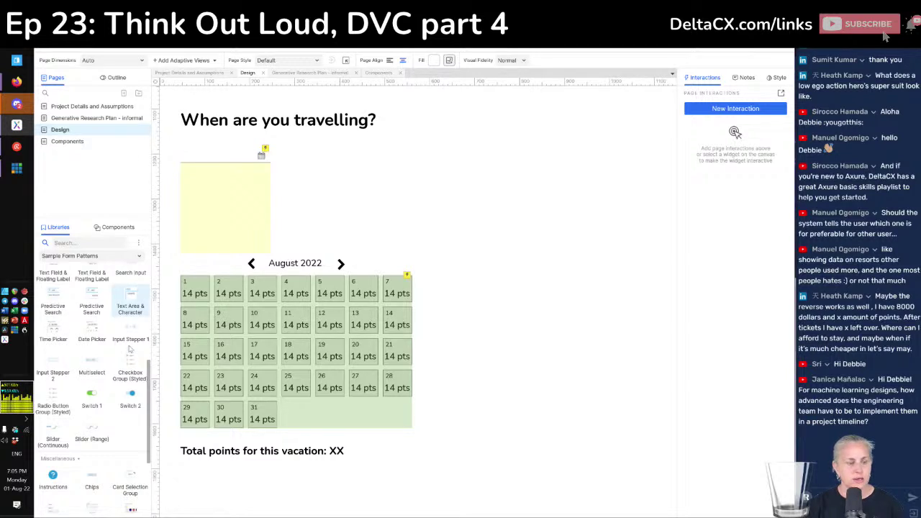
drag(177, 138, 286, 220)
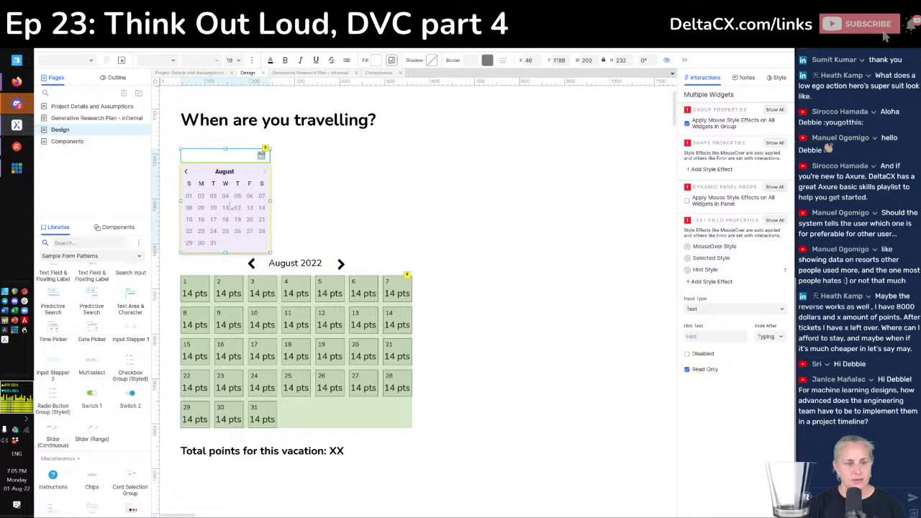
drag(222, 206, 261, 205)
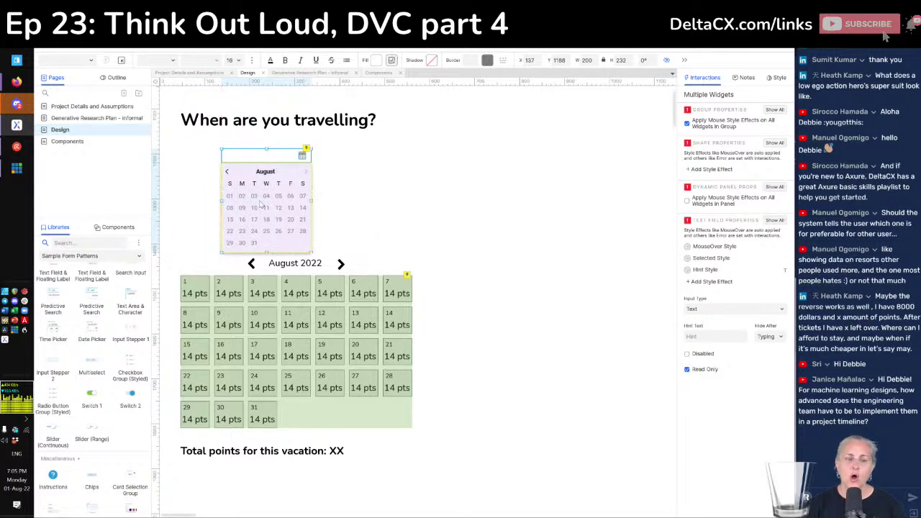
Step: Place a Label from the Default library before the date input at X 46, Y 1195, with the text "Arriving"
click(75, 257)
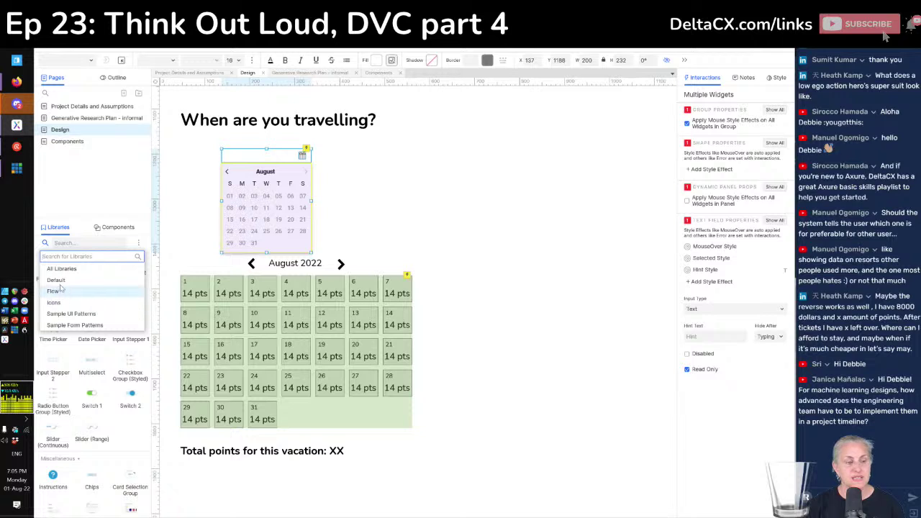
click(56, 279)
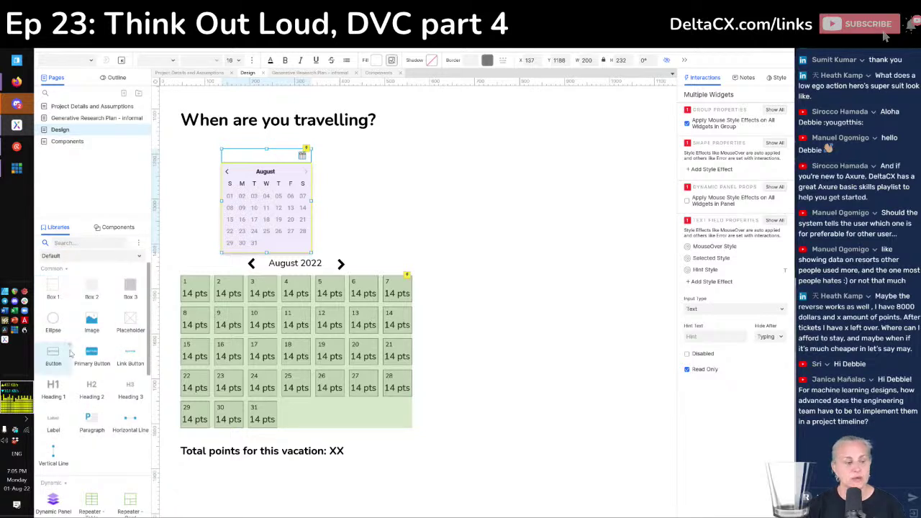
drag(53, 421, 186, 156)
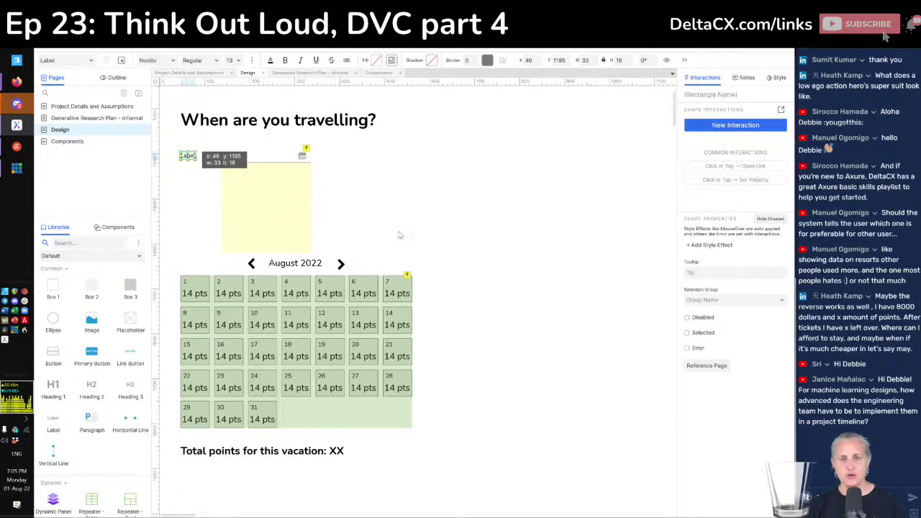
text(Arriving)
click(196, 175)
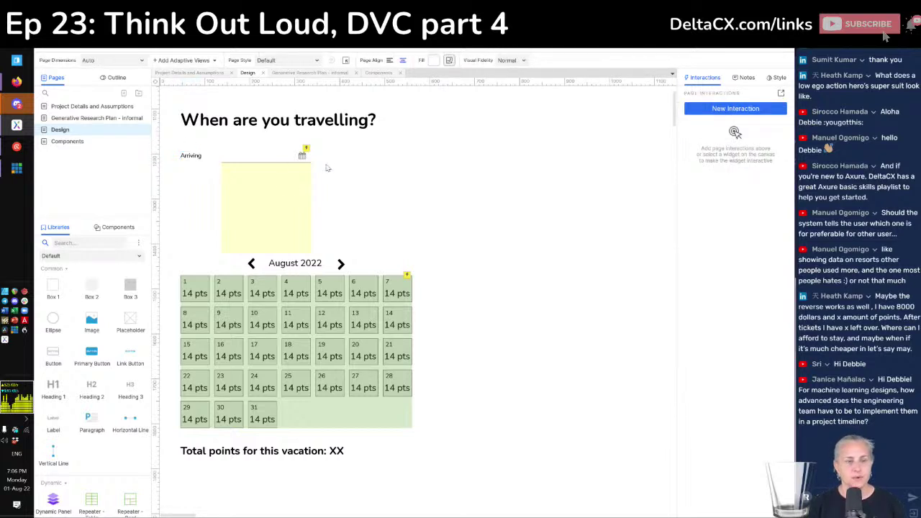
Step: Nudge the date input and its calendar pane left to X 110, closer to the "Arriving" label
drag(319, 141, 216, 207)
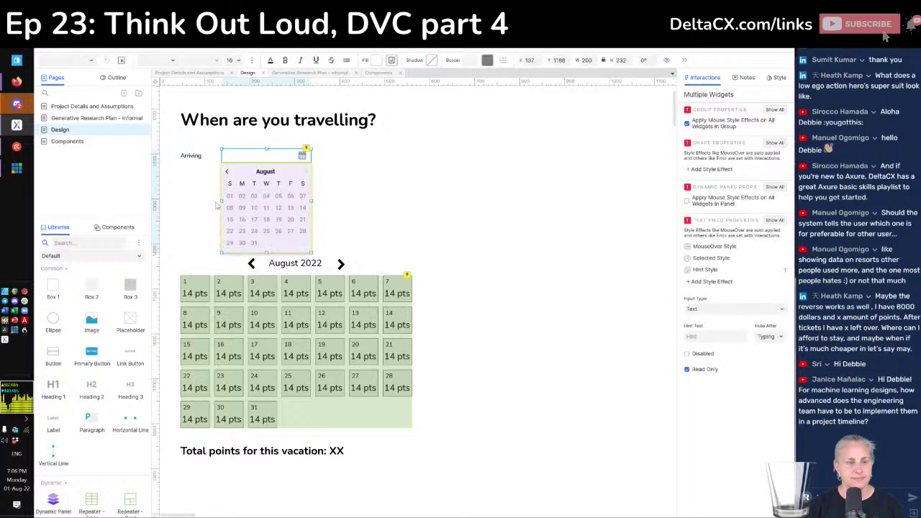
key(Left)
key(Left)
key(Left)
key(Left)
key(Left)
key(Left)
key(Left)
key(Left)
key(Left)
key(Left)
key(Left)
key(Left)
key(Left)
key(Left)
key(Left)
key(Left)
key(Left)
key(Left)
key(Left)
key(Left)
key(Left)
key(Left)
key(Left)
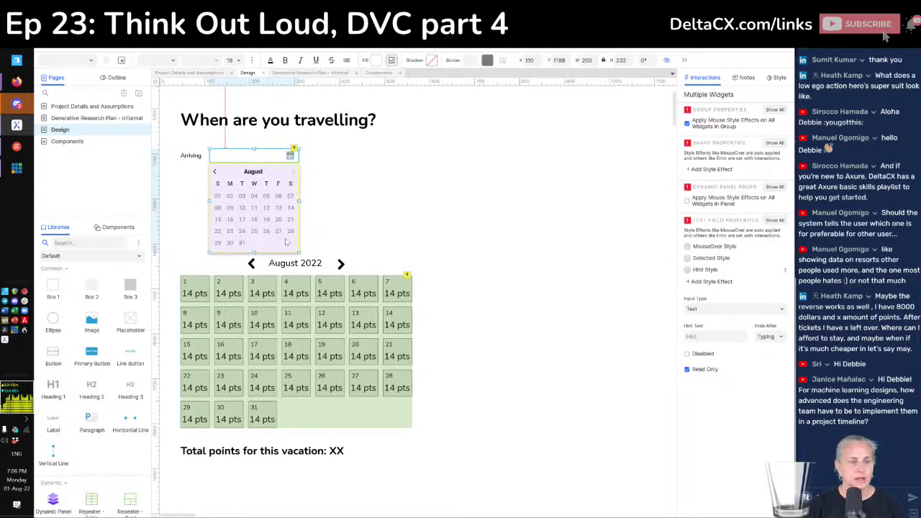
Step: Duplicate the "Arriving" label with its date picker and place the copy on the same row at X 445
click(335, 233)
drag(332, 227, 182, 139)
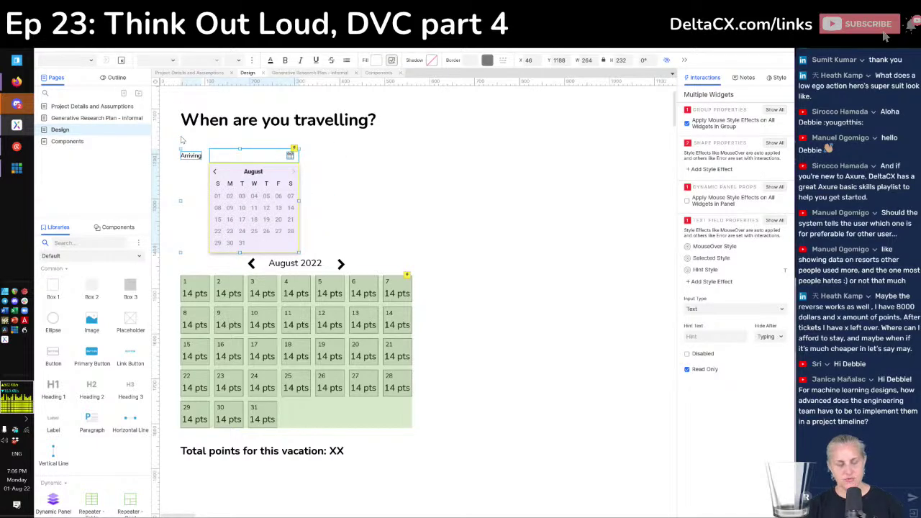
key(ctrl+d)
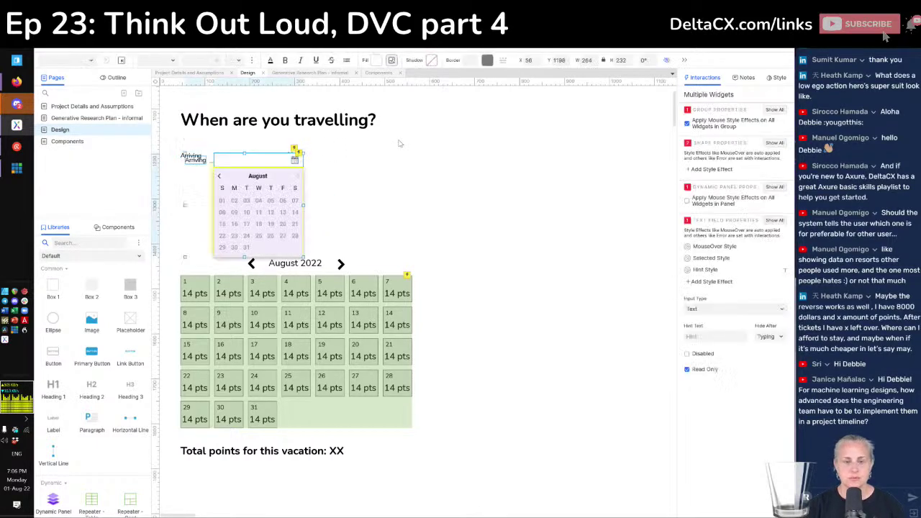
drag(266, 201, 438, 196)
click(518, 207)
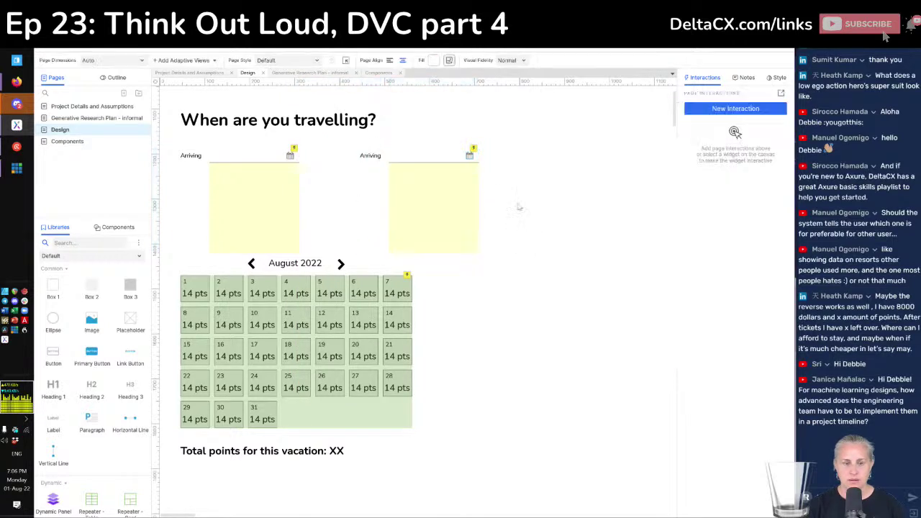
Step: Change the duplicated date picker's label text to "Departing"
click(369, 156)
double_click(370, 156)
text(Depar)
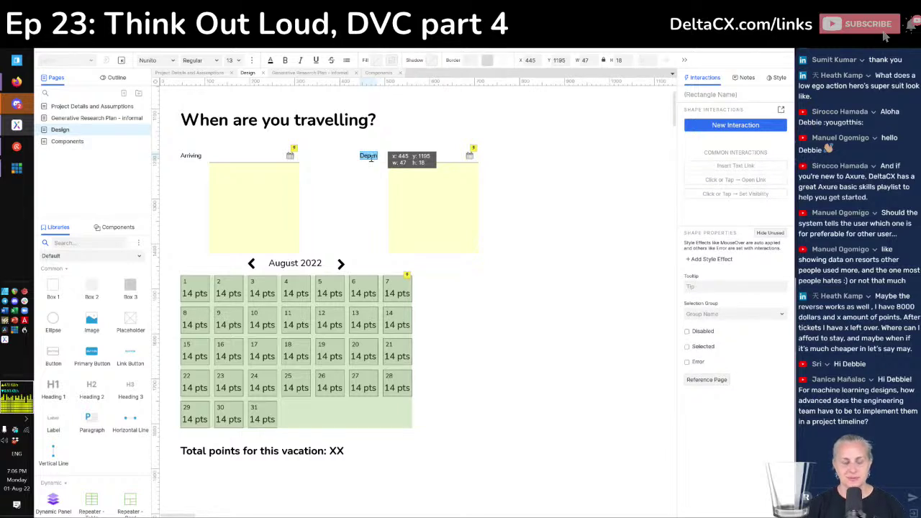
text(ting)
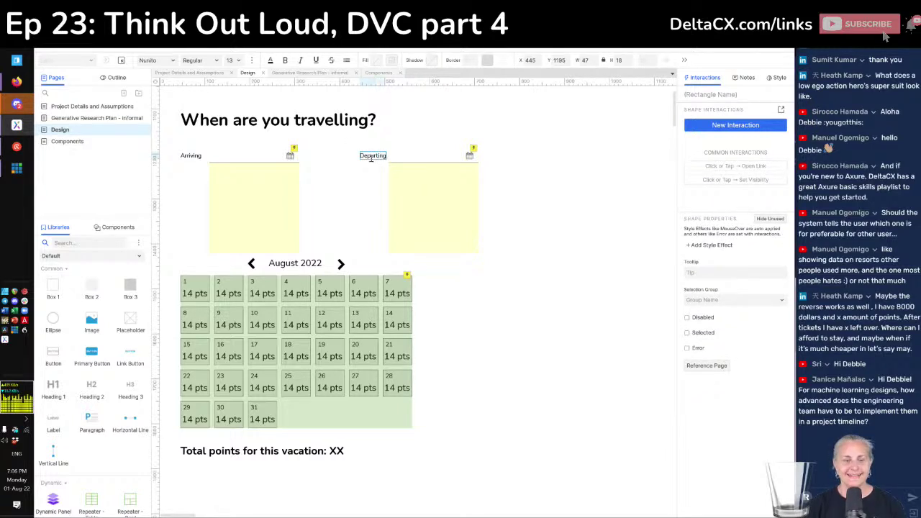
key(Escape)
Step: Nudge the departing date input and its calendar pane right to X 520, clear of the "Departing" label
drag(492, 219, 425, 140)
key(Right)
key(Right)
key(Right)
key(Right)
key(Right)
key(Right)
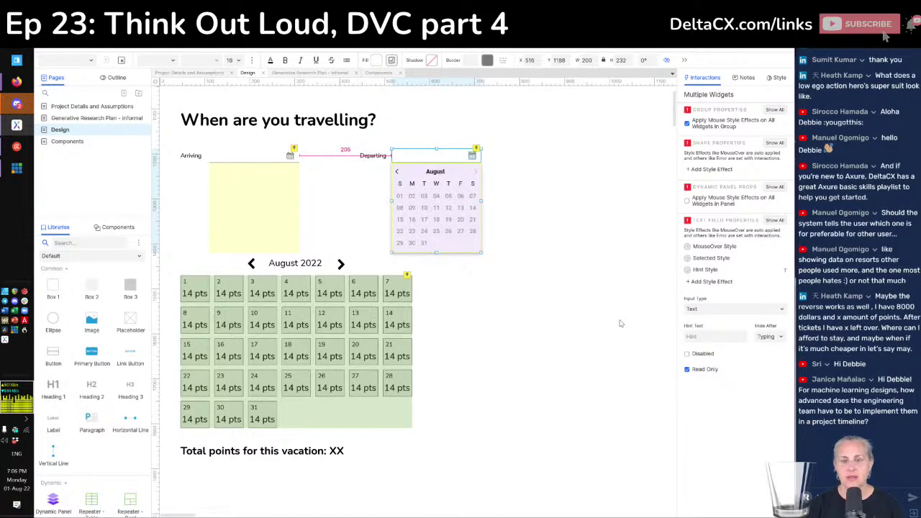
key(Right)
key(Right)
key(Right)
key(Right)
key(Right)
key(Left)
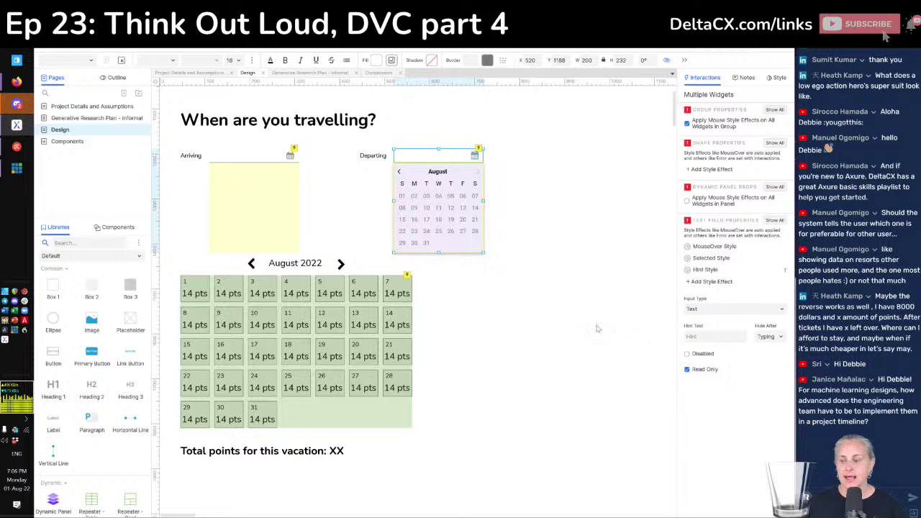
click(540, 347)
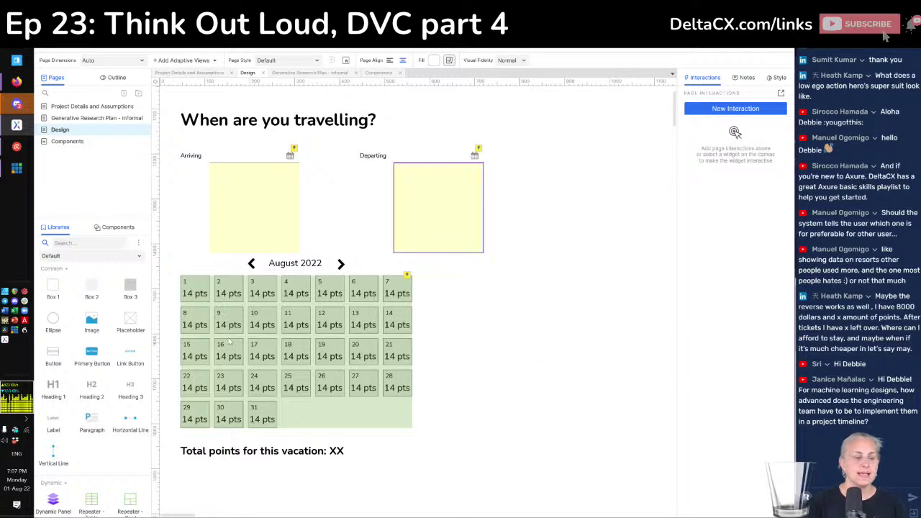
Step: Place a paragraph beside the departing date picker at X 843, Y 1204 and head it "Discuss with team:"
drag(91, 418, 535, 154)
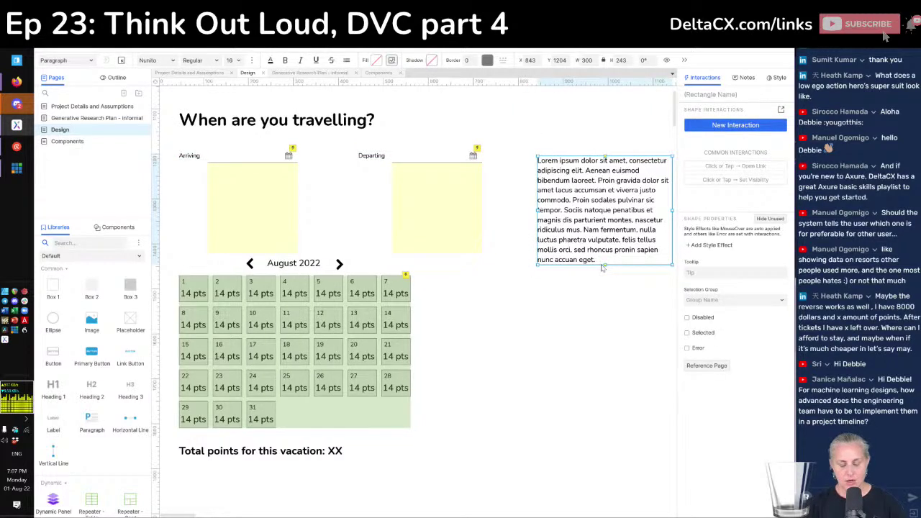
text(Discuss w)
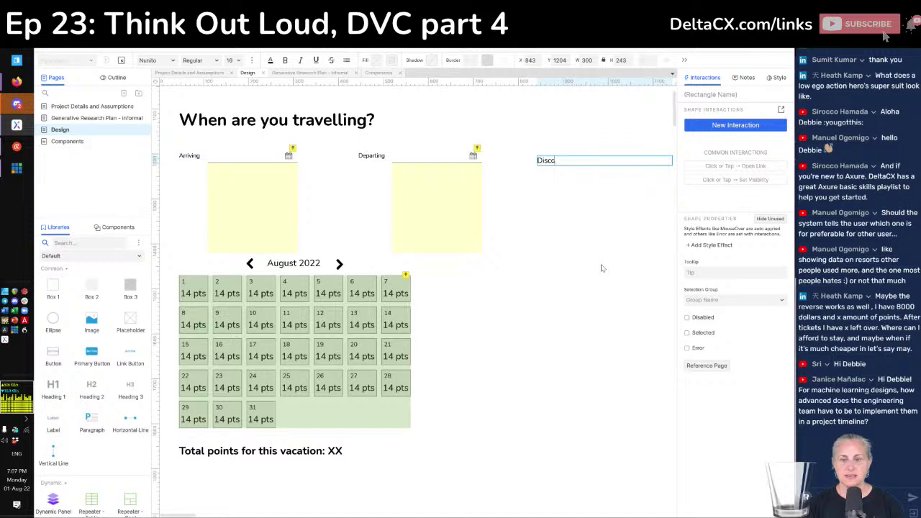
text(ith team:)
key(Return)
Step: Add the item "Use ML to start tracking dates people book to see if there is a pattern for when they tend to come."
text(Use A)
key(BackSpace)
text(ML to start trackin)
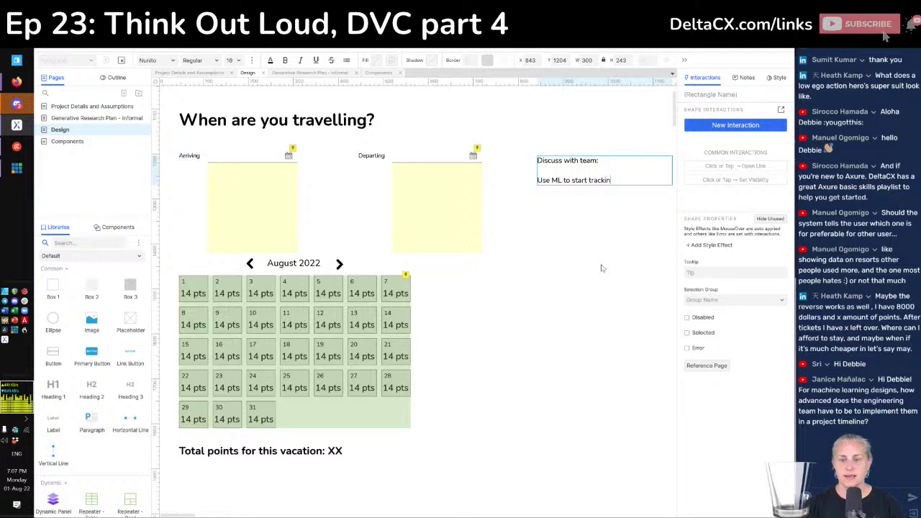
text(g dates people bo)
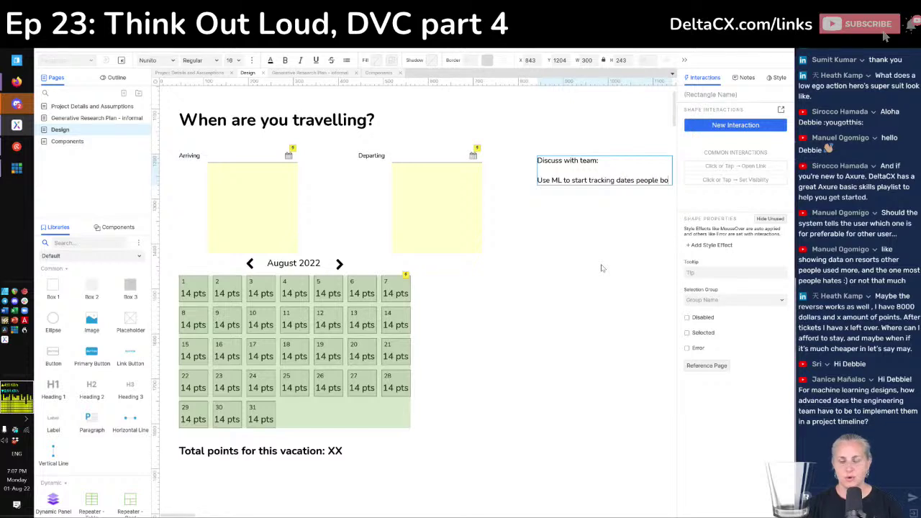
text(ok to see if there is a pattern for when they tend to come.)
key(Return)
key(Return)
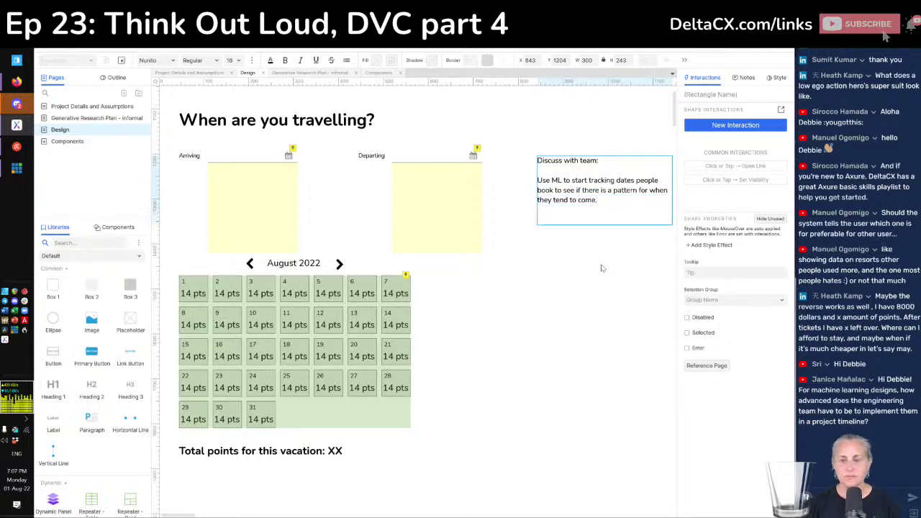
text(Should)
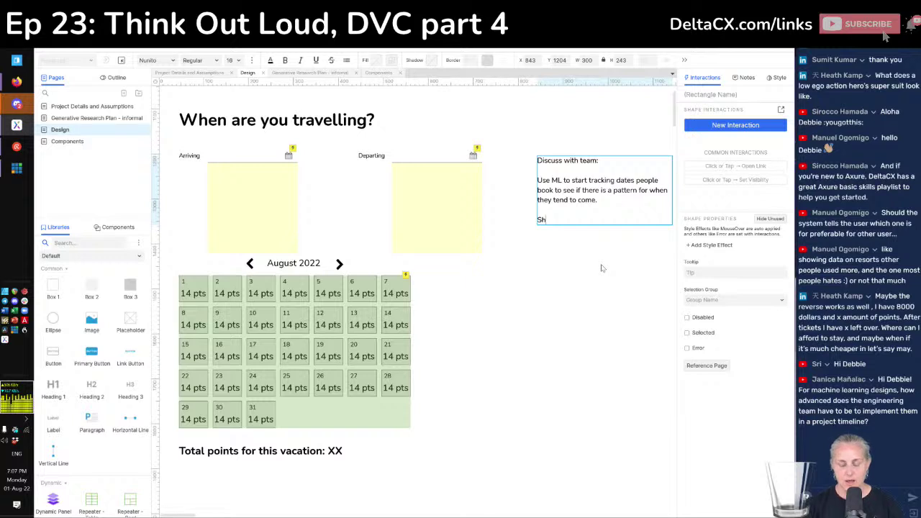
key(shift+Home)
text(Do we find that)
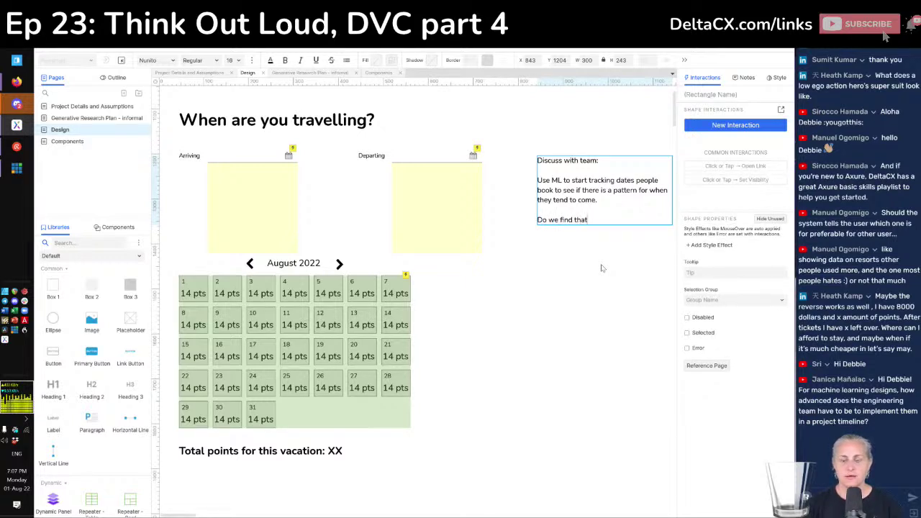
key(ctrl+shift+Left)
key(ctrl+shift+Left)
key(ctrl+shift+Left)
key(ctrl+shift+Left)
Step: Write the second discussion item, "Did our research find that people have flexibility in their dates?"
text(Did)
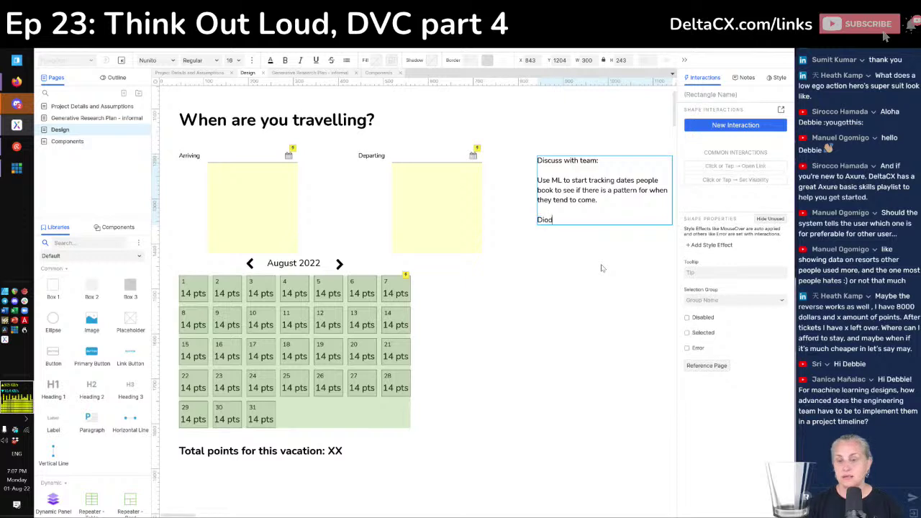
text( our resear)
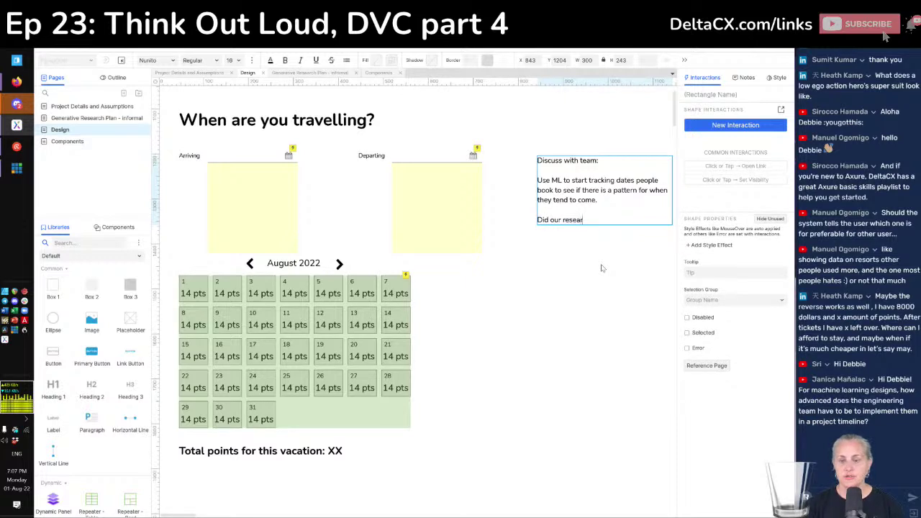
text(ch find that people have flexibility in)
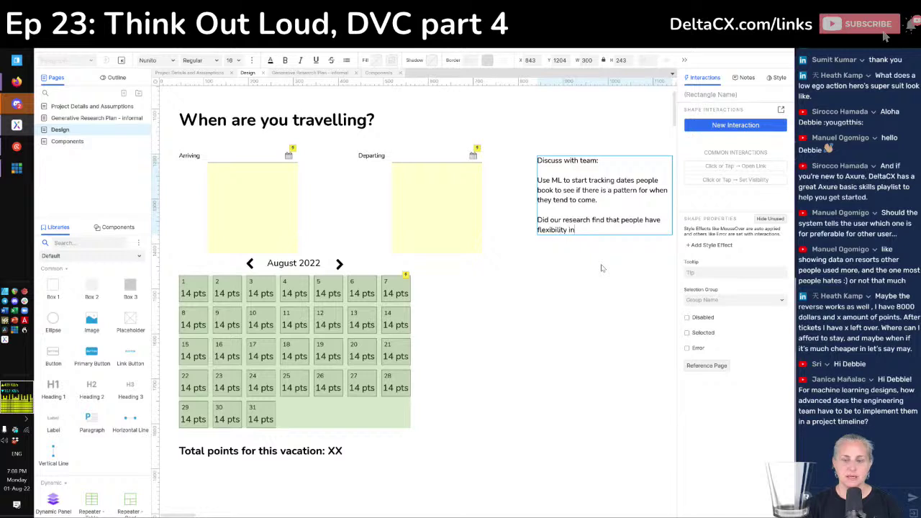
text( their tr)
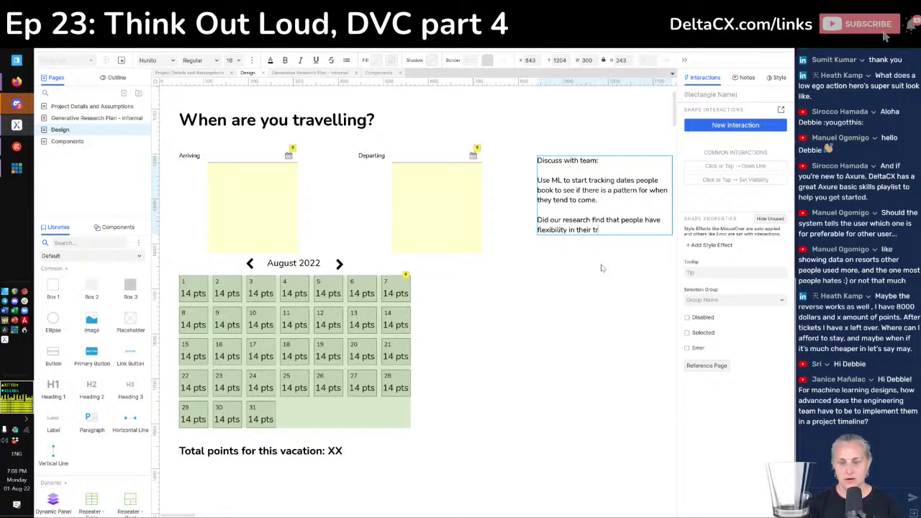
text(ave)
key(ctrl+shift+Left)
text(dates? If)
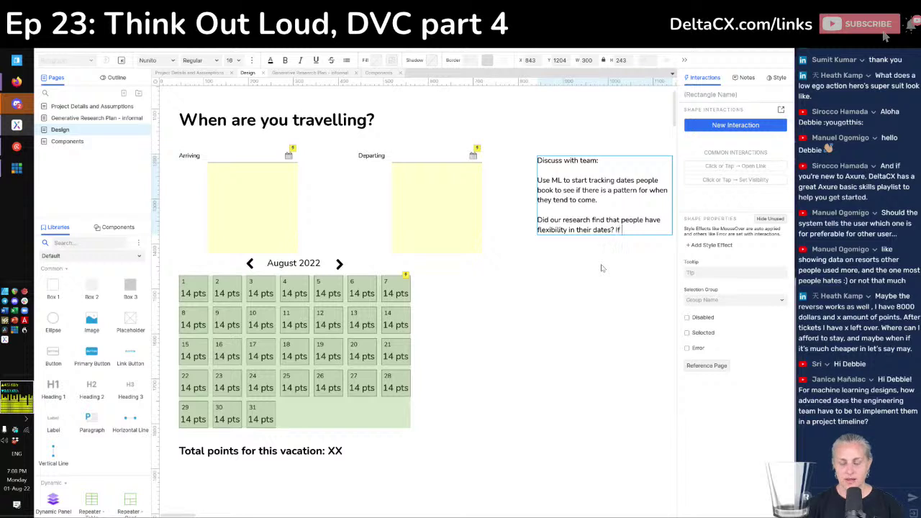
Step: Complete the second discussion item with "If so, what about +/- X days to widen possible results?"
text( so, what about )
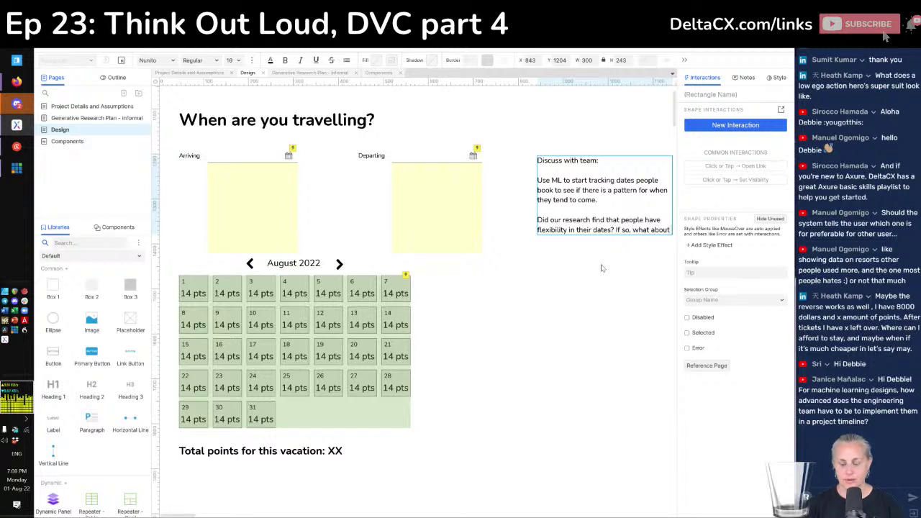
text(+)
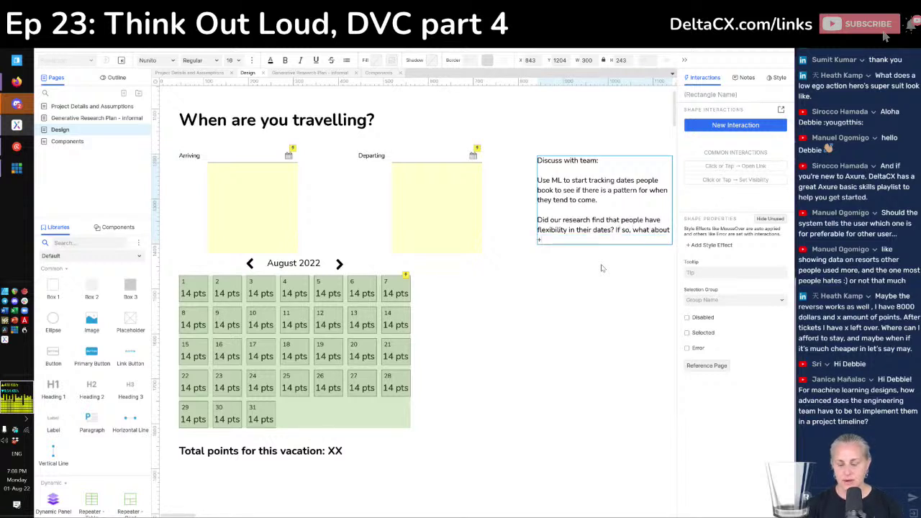
text(/- X days to widen possibly se)
key(shift+Left)
key(shift+Left)
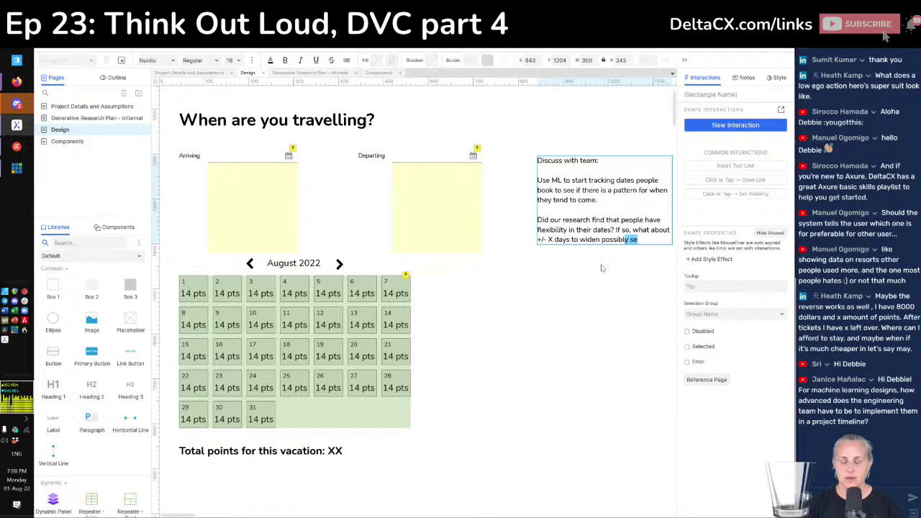
text(e results?)
key(Escape)
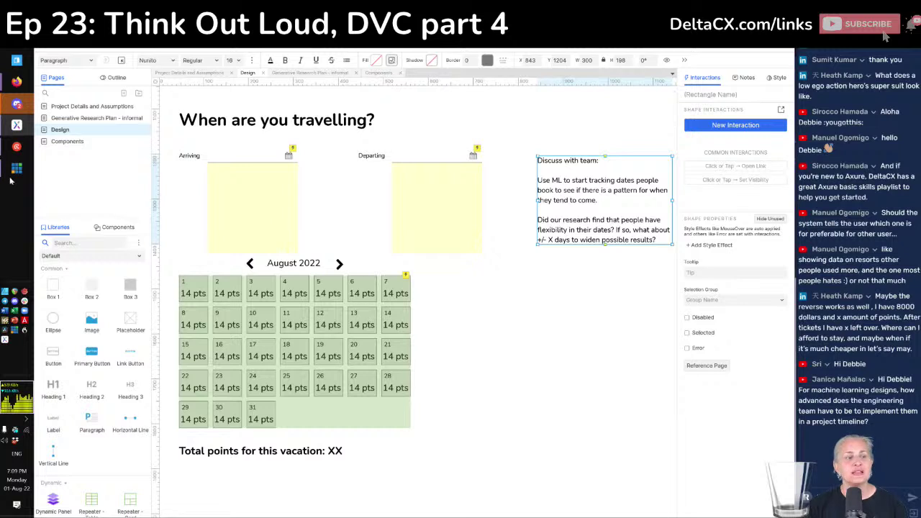
Step: Move the "Lorem ipsum who is traveling?" heading with its age-group counters out of the main form to X 820, Y 938
mouse_move(67, 145)
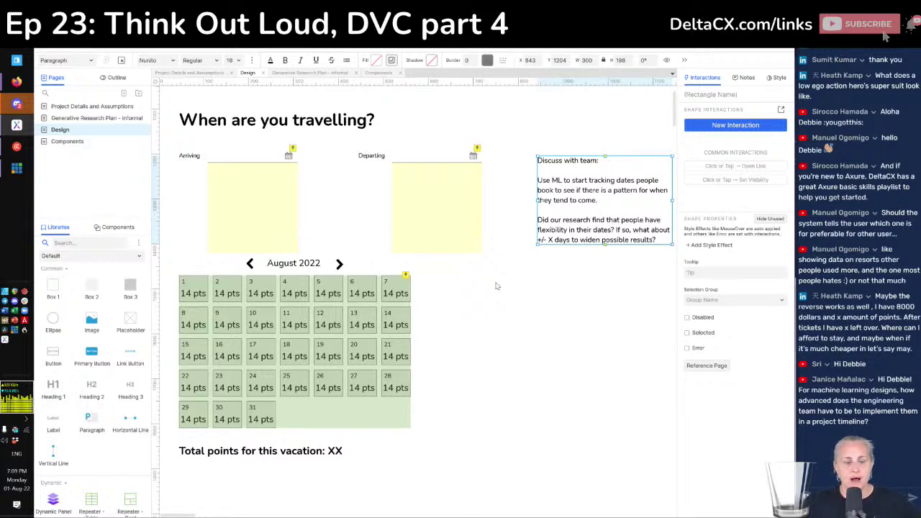
scroll(495, 286, up, 10)
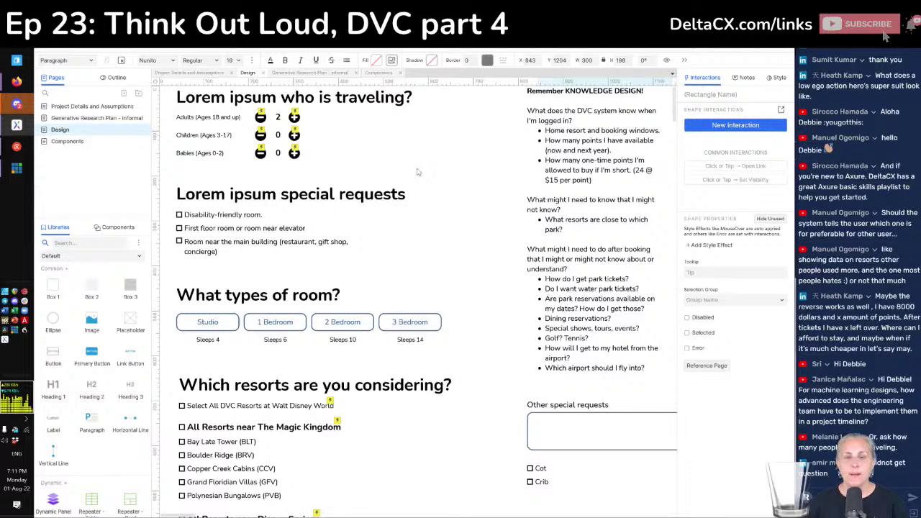
drag(418, 170, 173, 86)
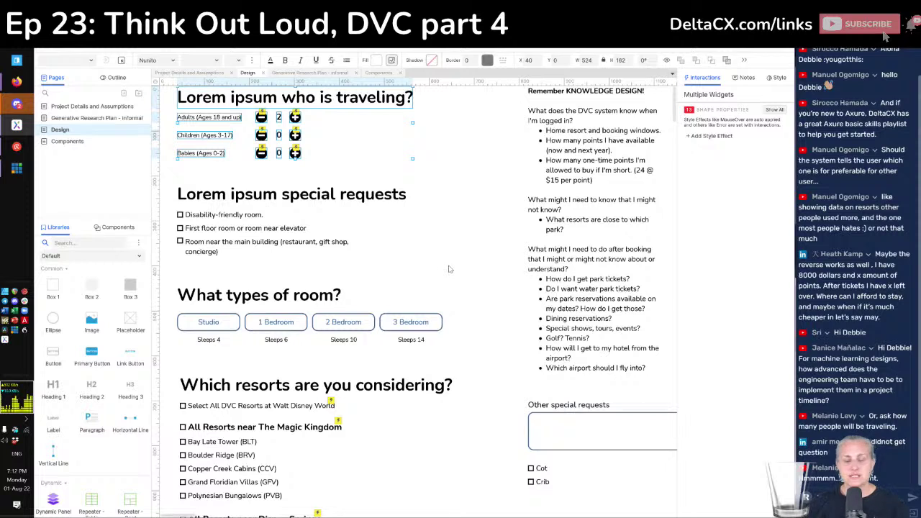
click(215, 324)
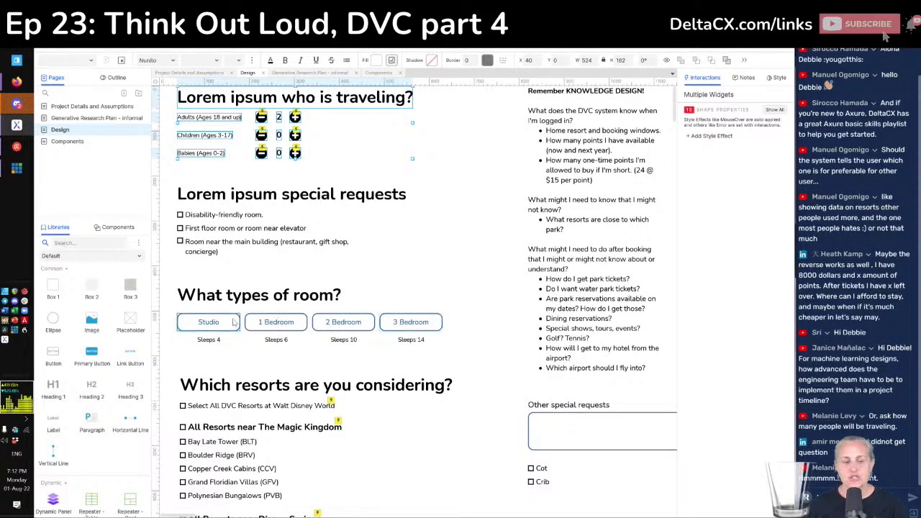
click(410, 323)
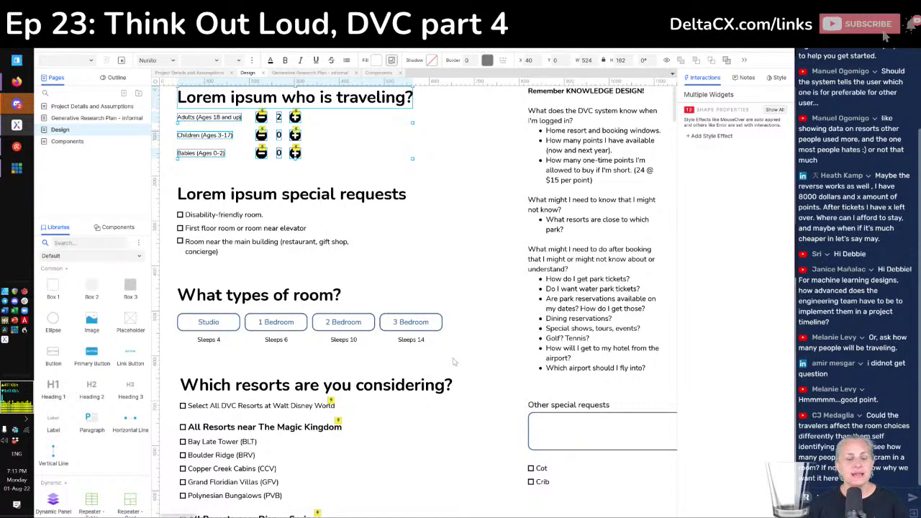
drag(420, 349, 185, 334)
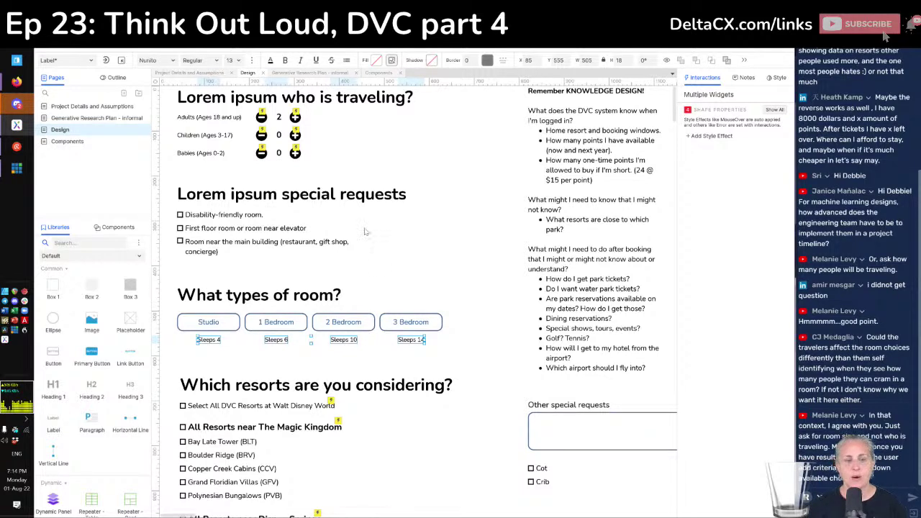
drag(423, 171, 551, 209)
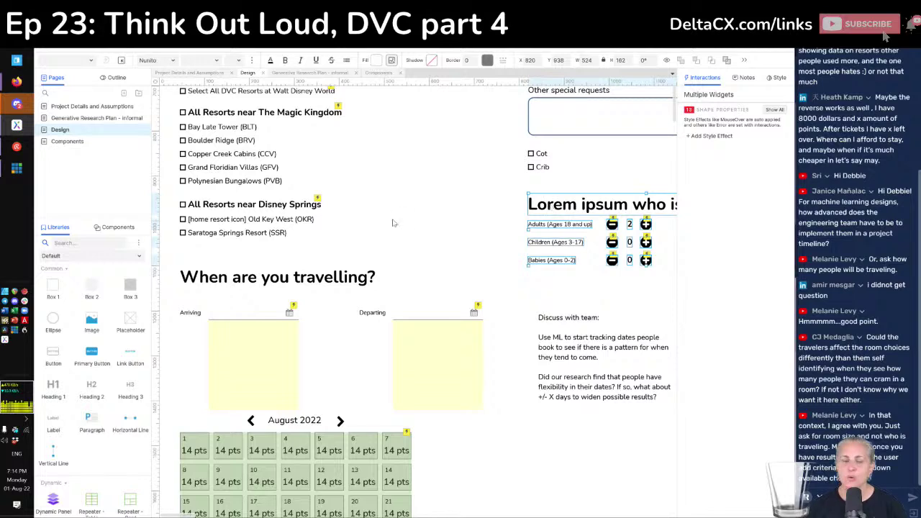
Step: Move the "What types of room?" heading with its room buttons and "Sleeps" labels to the start of the page at X 40, Y 0
scroll(393, 223, up, 5)
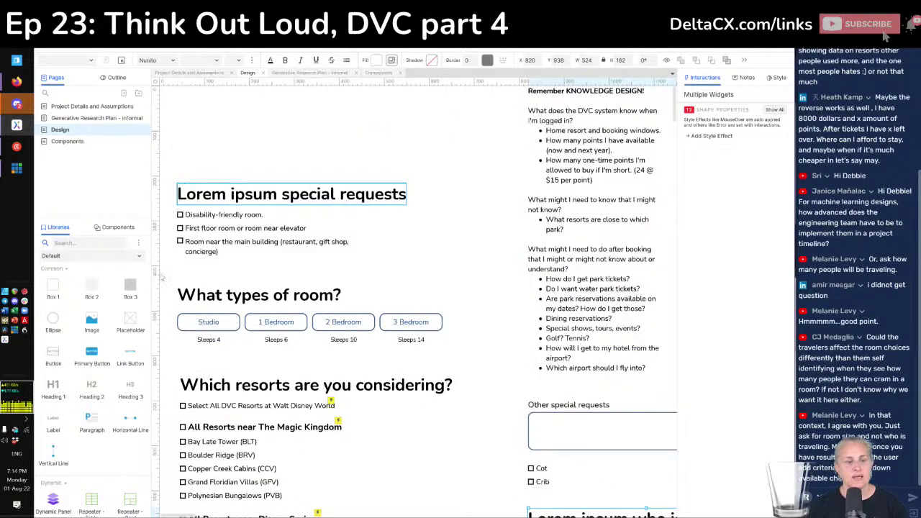
click(177, 285)
drag(176, 284, 433, 358)
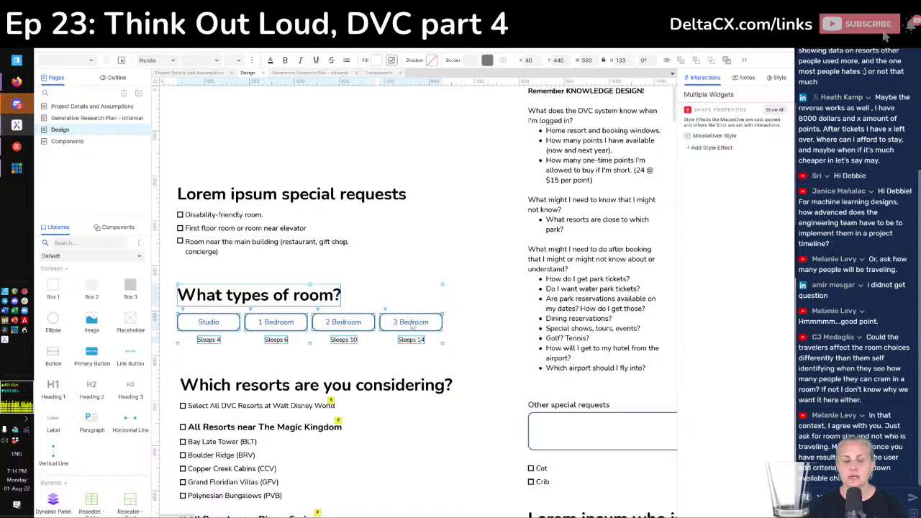
drag(411, 325, 404, 128)
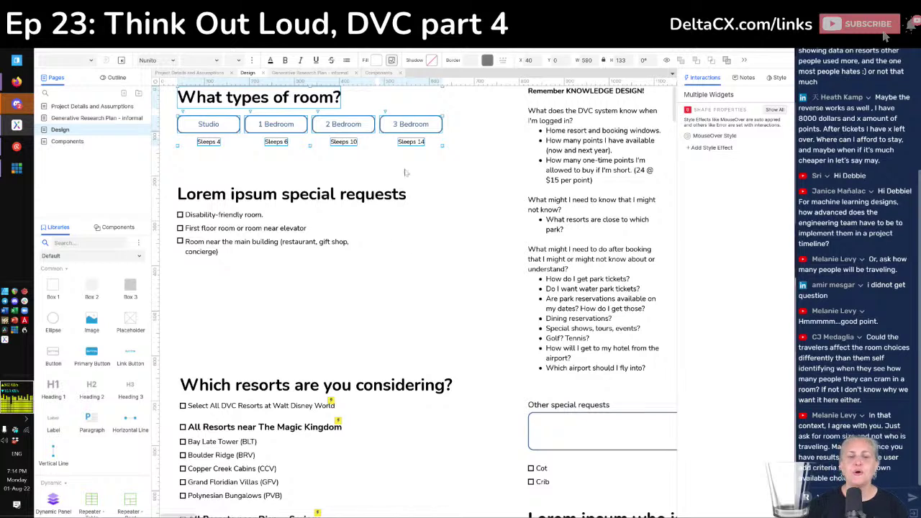
click(425, 313)
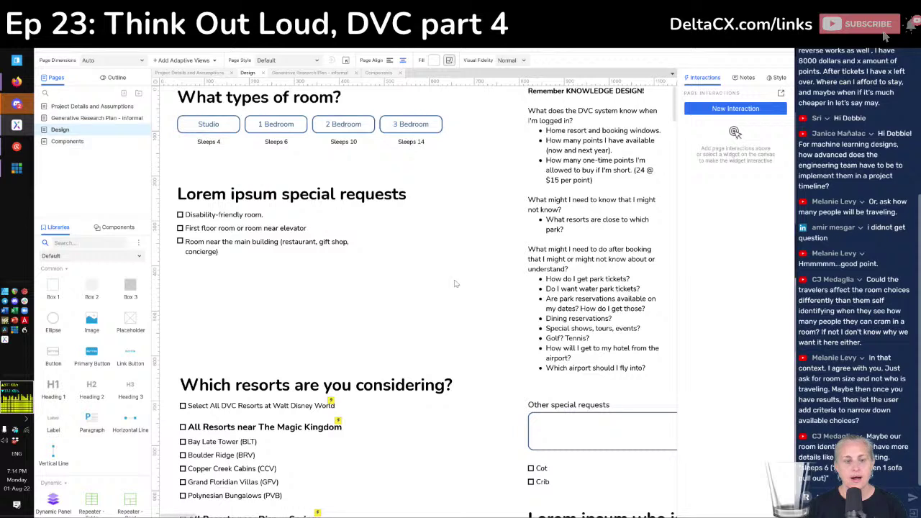
drag(455, 283, 177, 182)
click(291, 305)
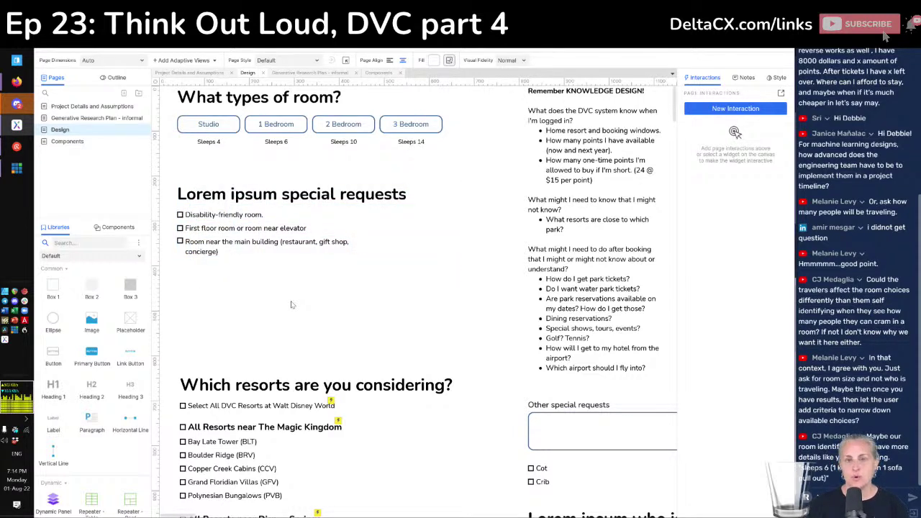
Step: Add "Most rooms have 2 queen beds" beneath "Sleeps 6" in the 1 Bedroom label, breaking the line after "have"
click(277, 142)
double_click(276, 143)
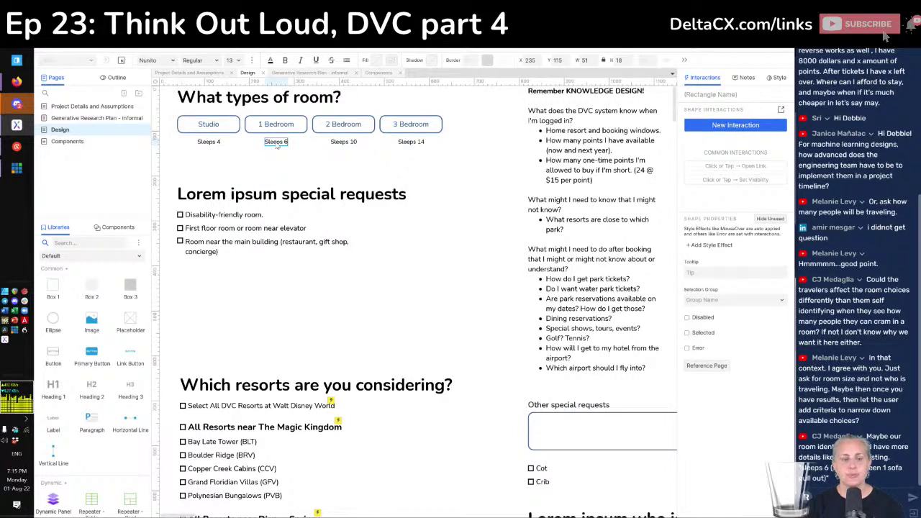
text(Most rooms are)
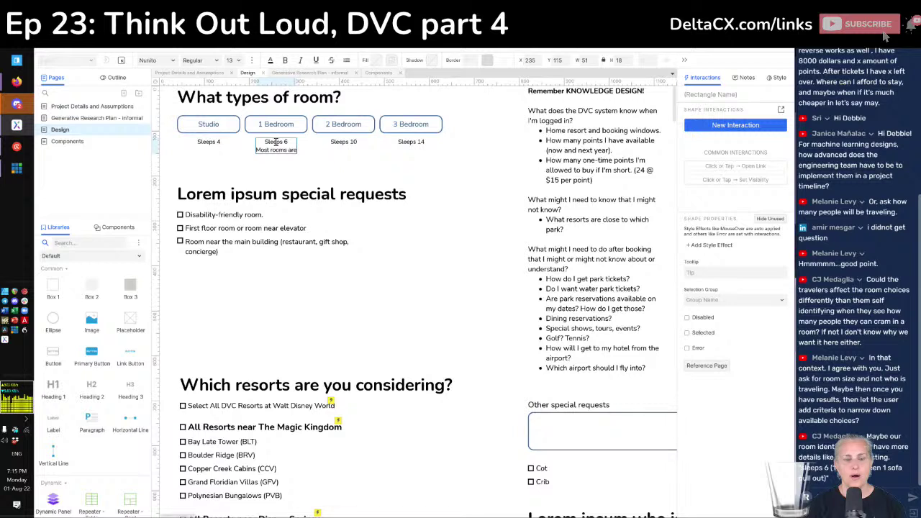
key(BackSpace)
key(BackSpace)
key(BackSpace)
text(have)
key(Return)
text(2 queen beds)
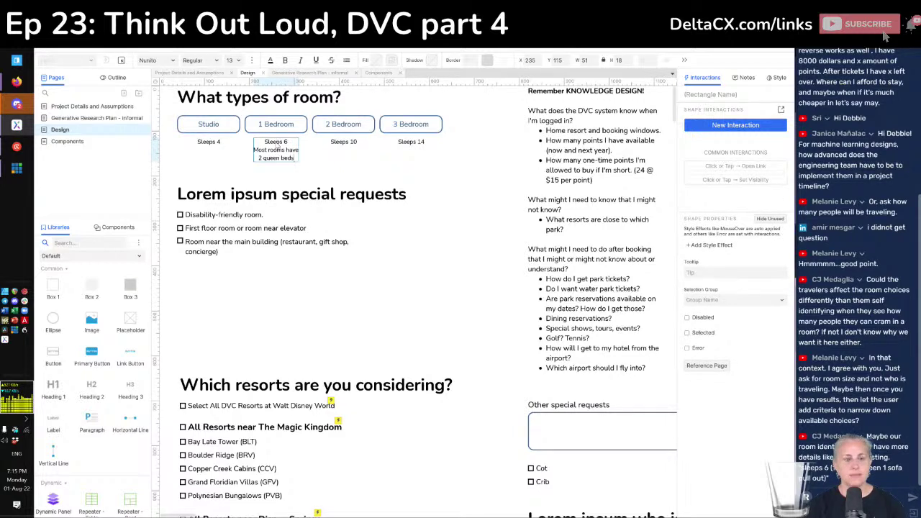
Step: Extend the 1 Bedroom bed description with "and a pull-out couch"
text( and a pull-0out)
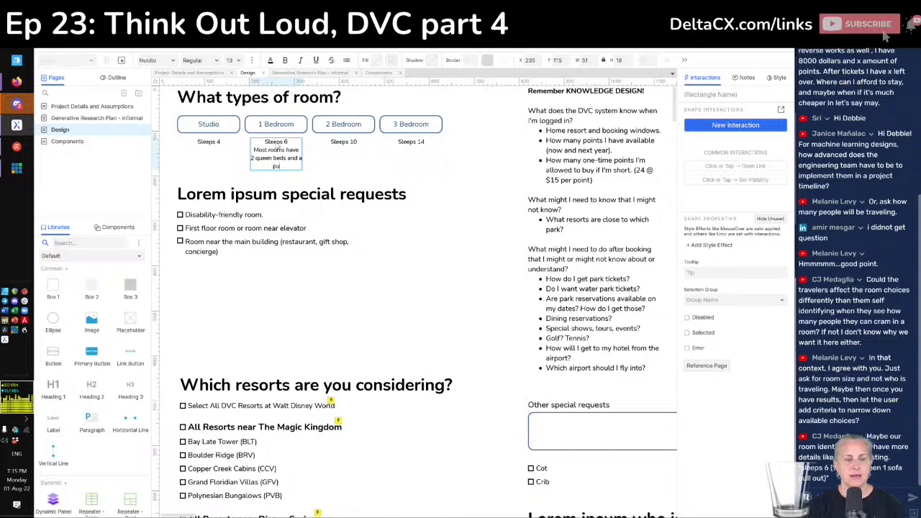
key(Left)
key(Left)
key(Left)
key(Left)
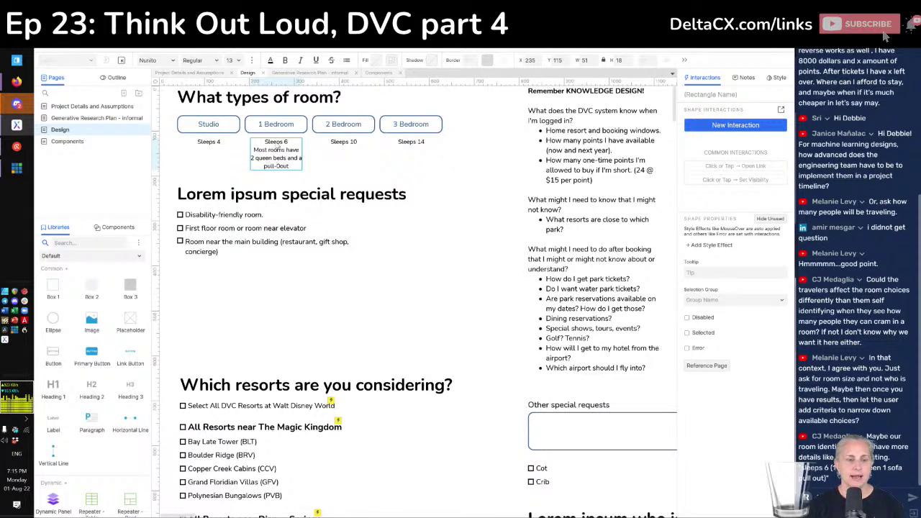
key(Delete)
key(End)
text(couch)
Step: Italicize the bed description lines beneath "Sleeps 6"
key(shift+Up)
key(shift+Up)
key(shift+Home)
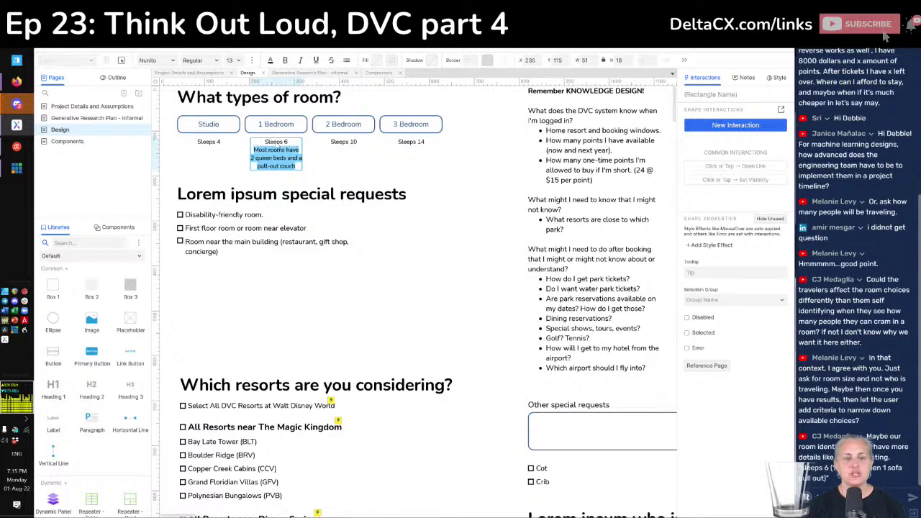
key(ctrl+i)
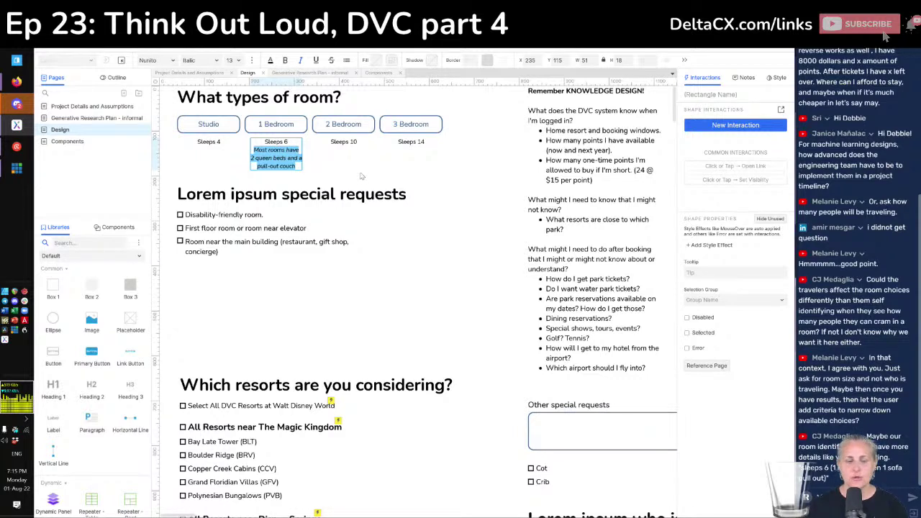
Step: Add "Most rooms have 2 queen beds." in italics beneath "Sleeps 4" in the Studio label, breaking the line after "have"
click(361, 175)
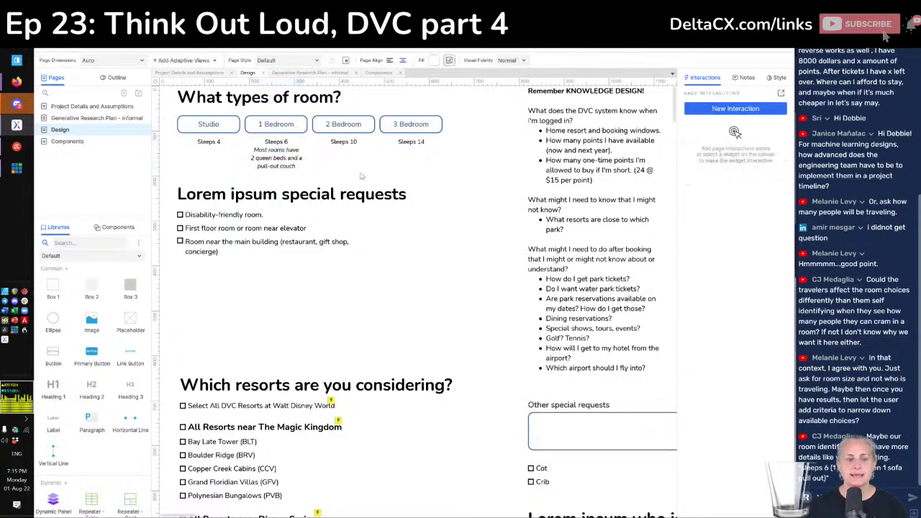
click(209, 142)
double_click(208, 142)
key(Return)
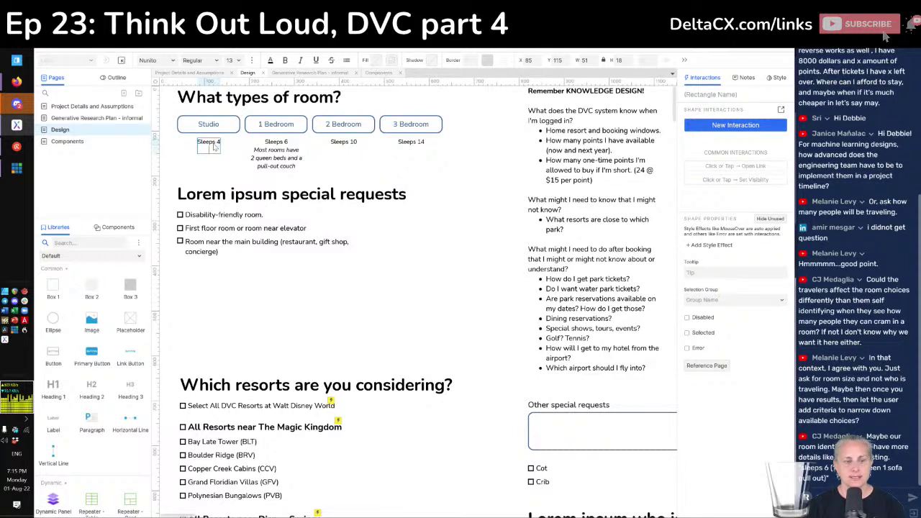
key(ctrl+i)
text(Most rooms have)
key(Return)
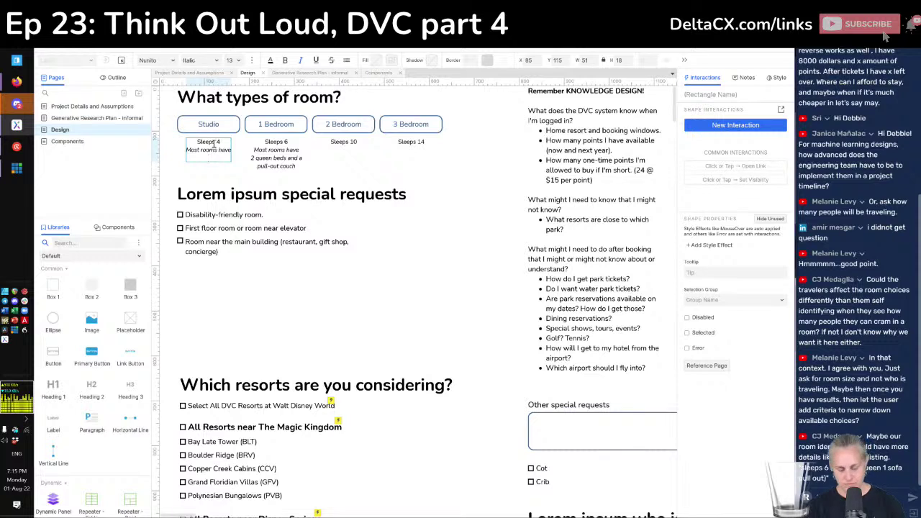
text(2 queen beds.)
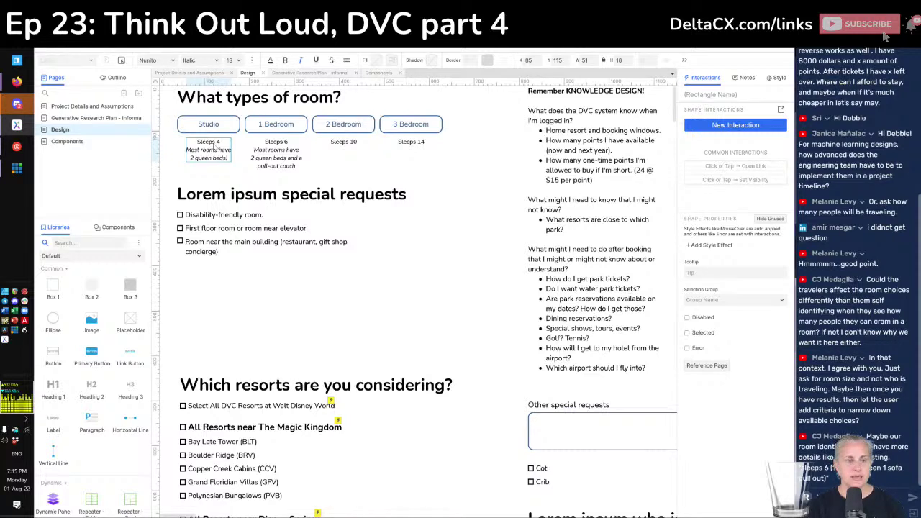
key(Escape)
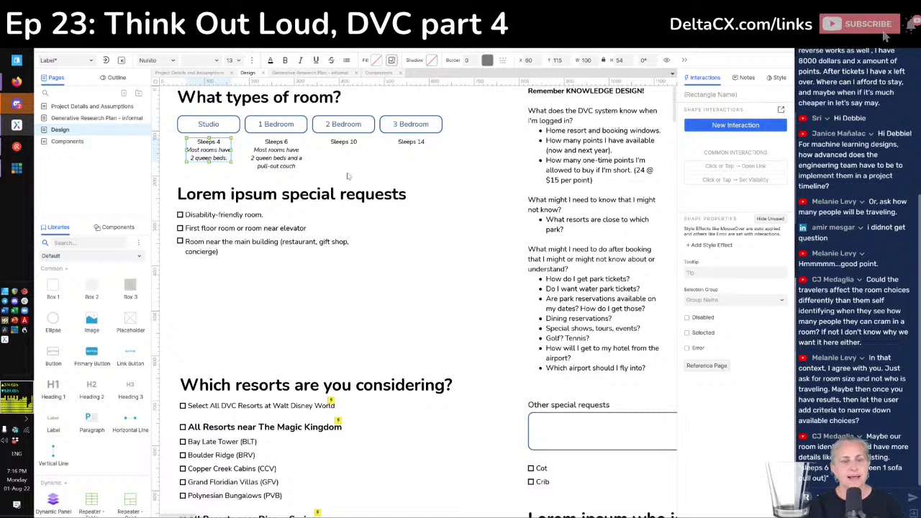
Step: Add the italic placeholder "Lorem ipsum room config." beneath "Sleeps 10" in the 2 Bedroom label, breaking the line after "ipsum"
click(352, 143)
click(353, 143)
click(352, 148)
text(Lorem ip)
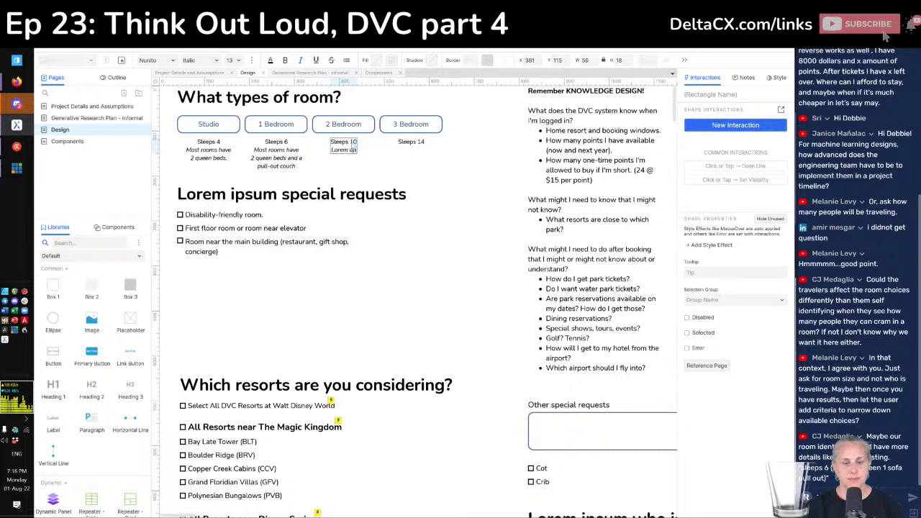
text(sum)
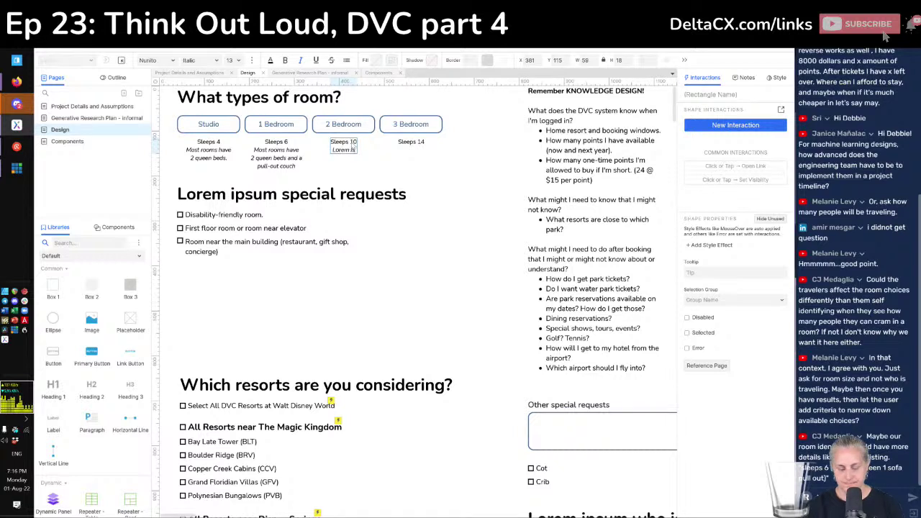
text( room)
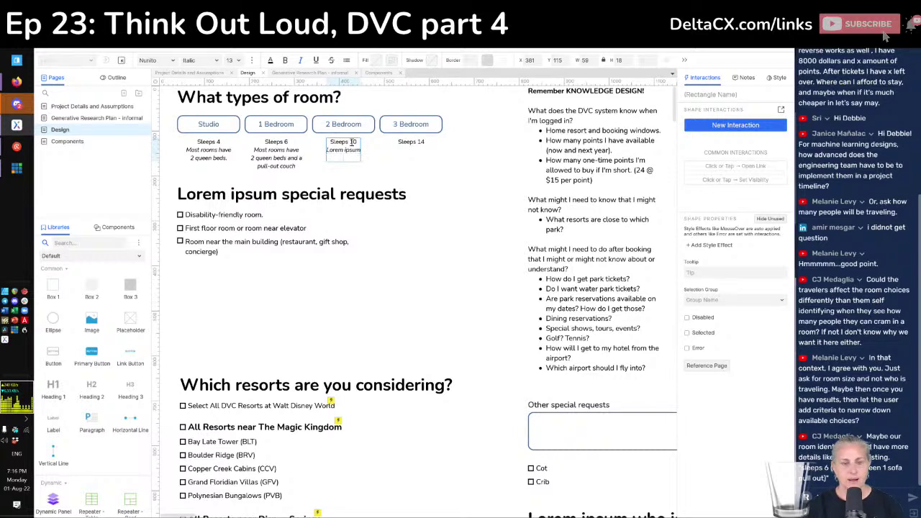
text( config)
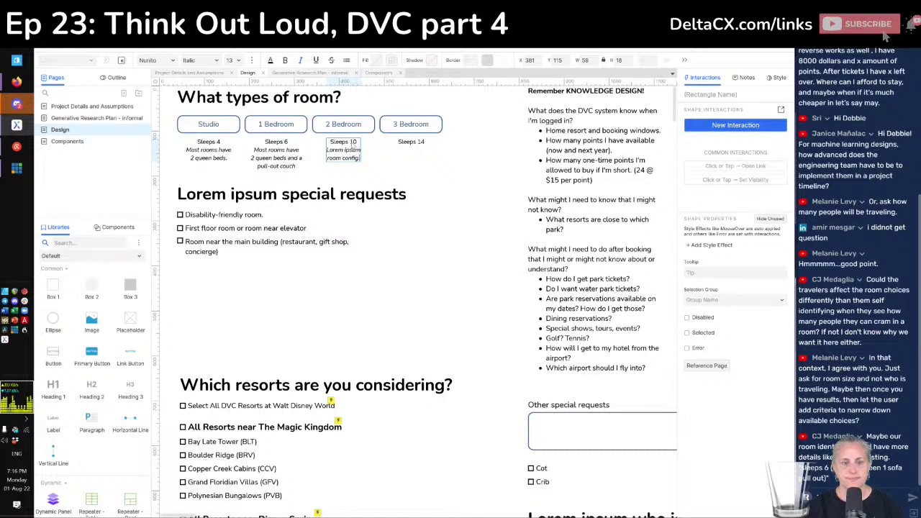
Step: Copy the room configuration placeholder from the 2 Bedroom label to beneath "Sleeps 14" in the 3 Bedroom label
key(shift+Up)
key(shift+Home)
key(shift+Left)
key(ctrl+c)
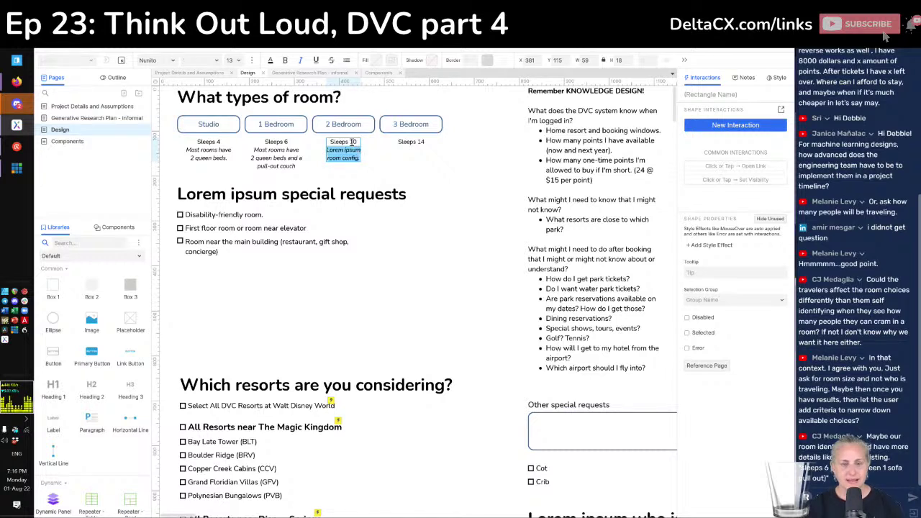
click(417, 145)
key(ctrl+v)
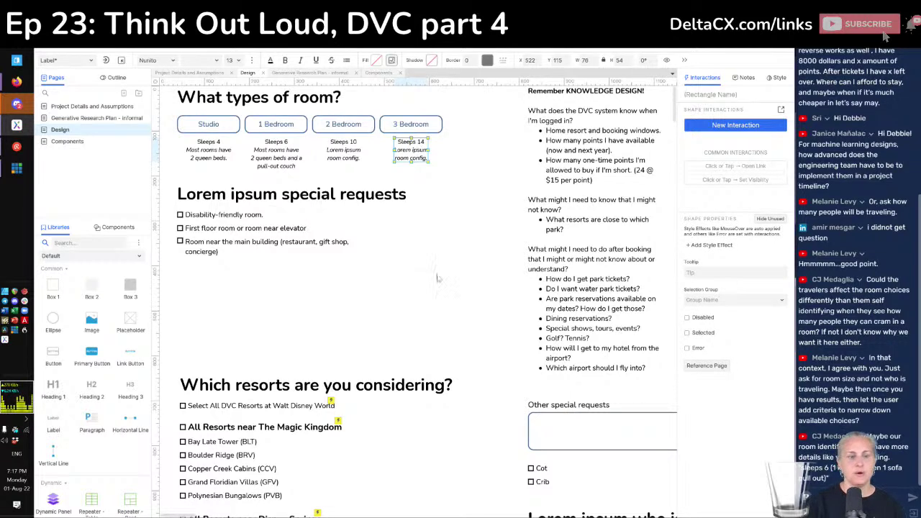
Step: Nudge the "Lorem ipsum special requests" heading and its three checkboxes down to leave more space below the room descriptions
click(431, 303)
drag(432, 303, 203, 206)
key(Down)
key(Down)
key(Down)
key(Down)
key(Down)
key(Down)
key(Down)
key(Down)
key(Down)
key(Down)
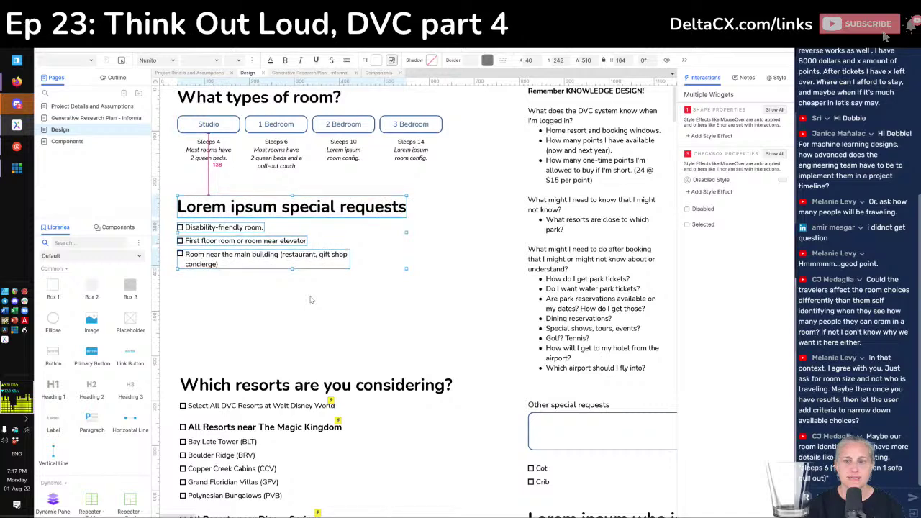
click(349, 330)
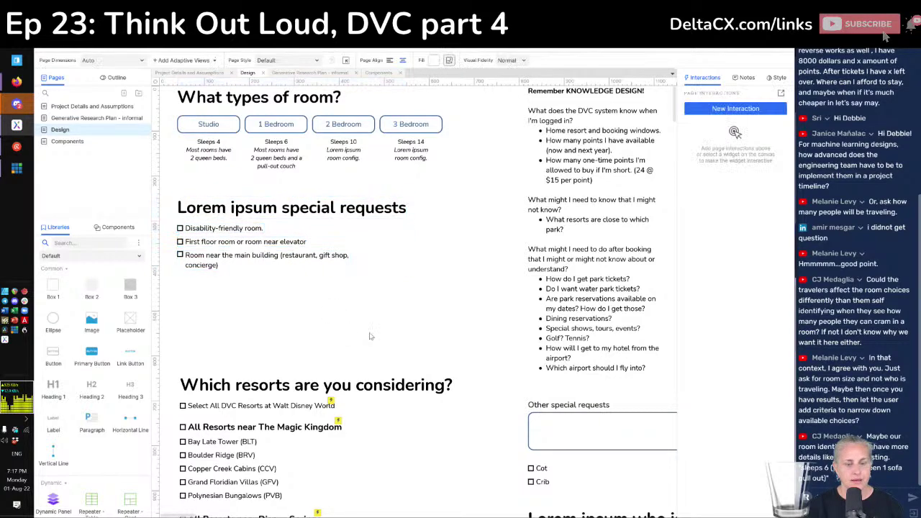
Step: Move the "Which resorts are you considering?" and "When are you travelling?" sections together up to Y 479, below the special requests
drag(475, 346, 186, 316)
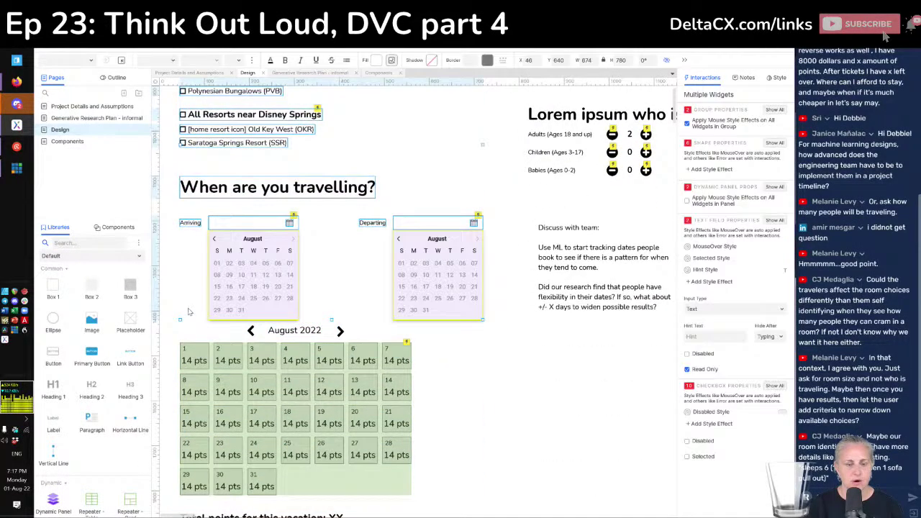
scroll(279, 285, up, 3)
scroll(280, 285, up, 1)
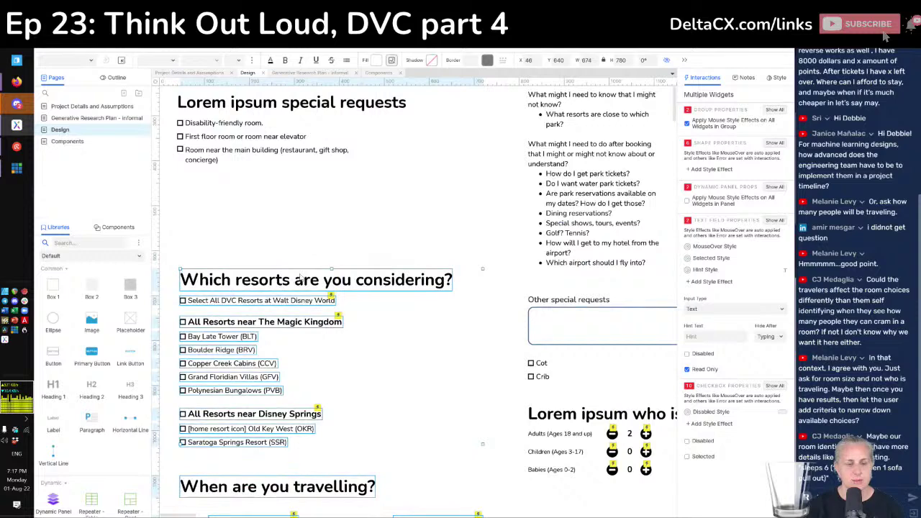
drag(308, 276, 300, 207)
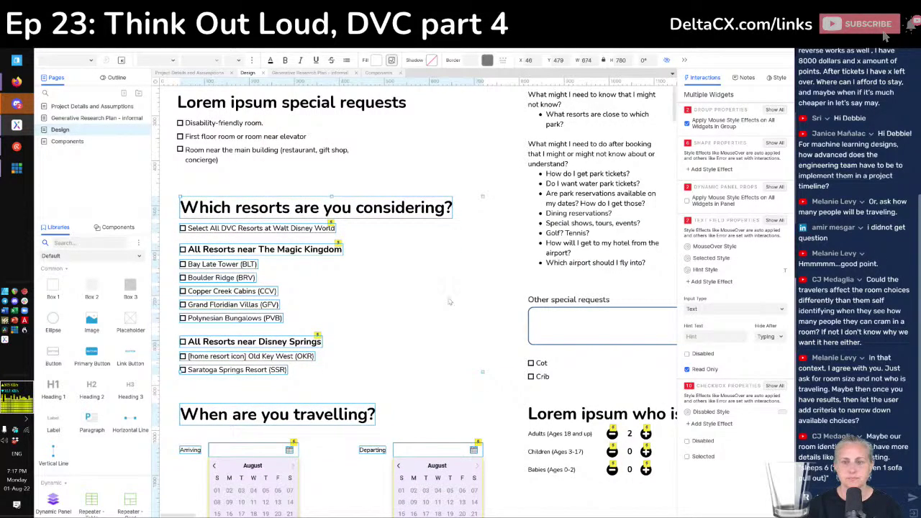
click(448, 299)
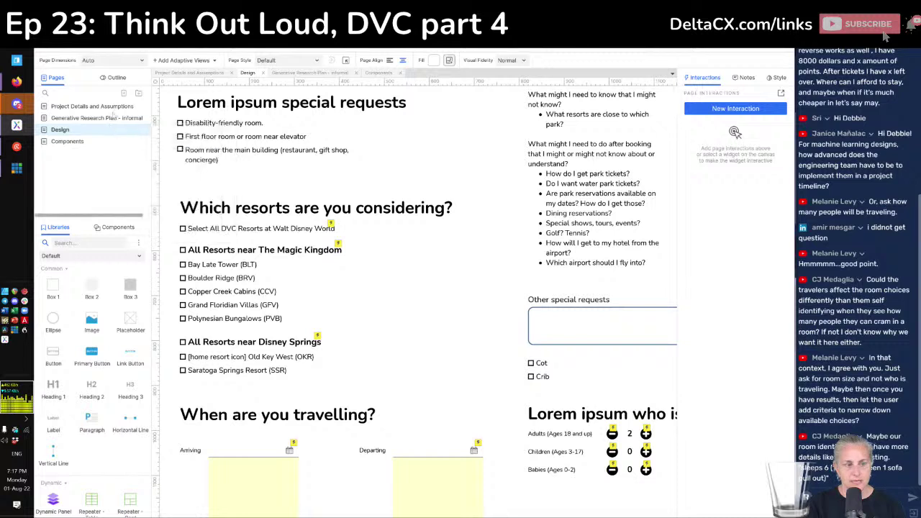
Step: Add a new page named "Unused Ideas" after the Design page
click(125, 93)
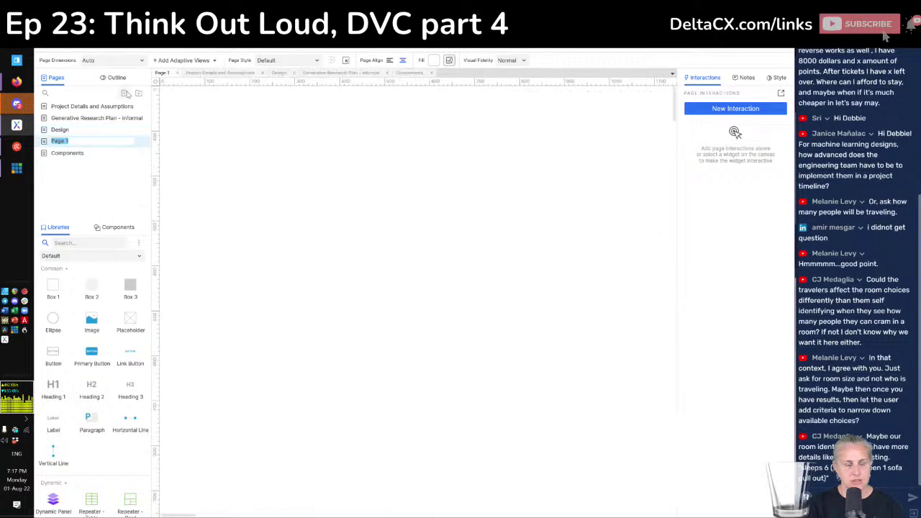
text(Unused Ideas)
key(Return)
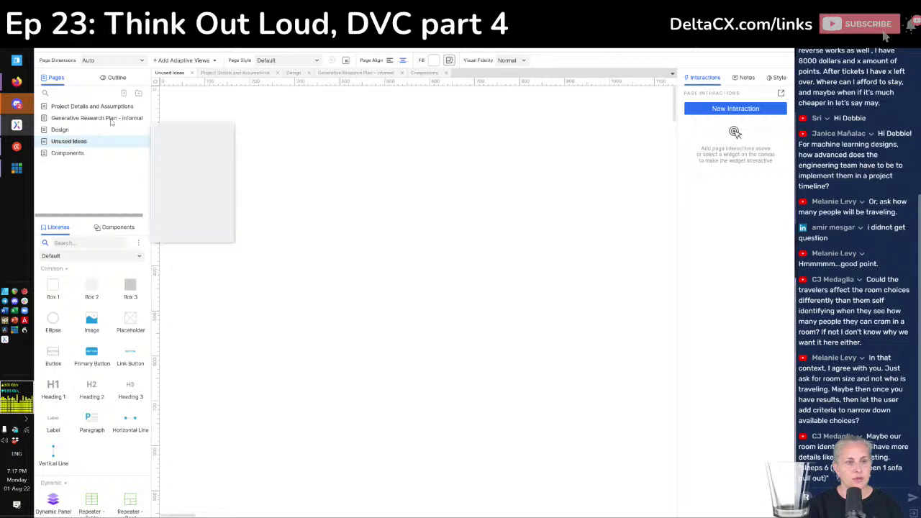
Step: Cut the other special requests, cot and crib, traveler count and "Discuss with team" widgets from the Design page into Unused Ideas
click(293, 72)
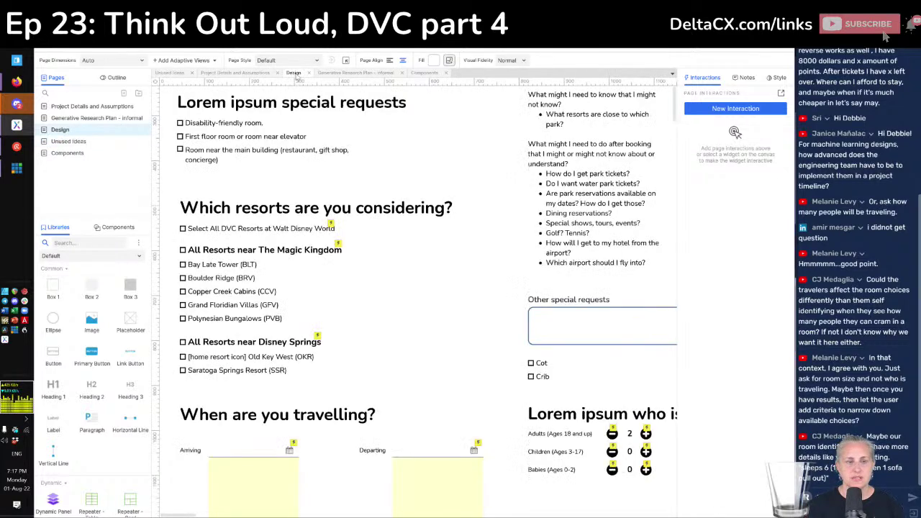
click(518, 292)
drag(676, 517, 570, 515)
key(Delete)
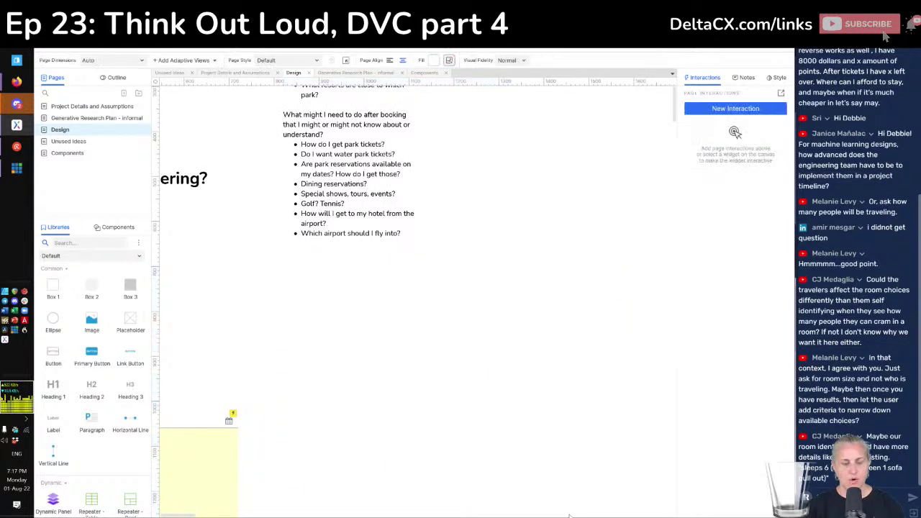
click(68, 142)
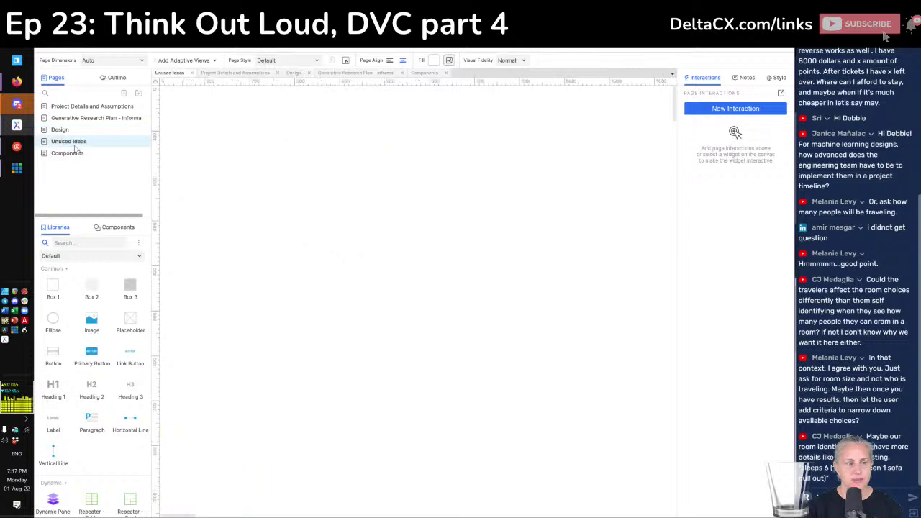
key(ctrl+v)
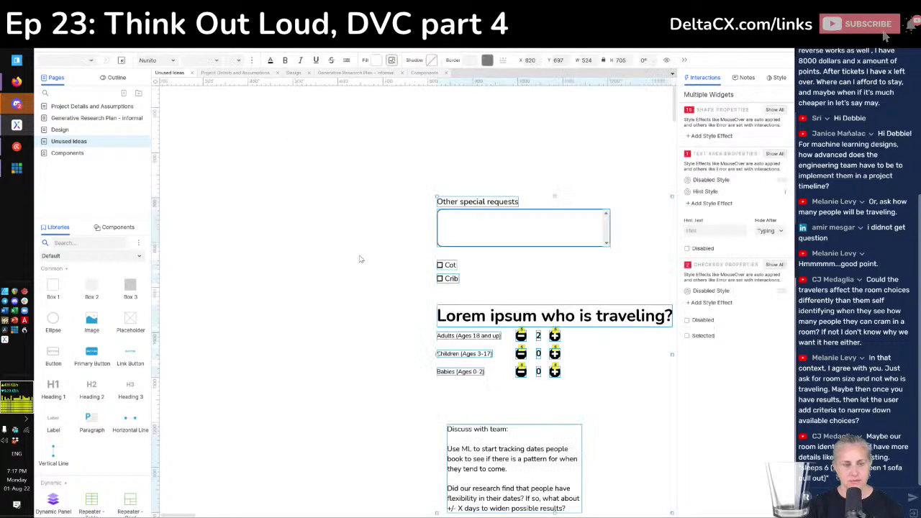
Step: Position the pasted widgets on the Unused Ideas page at X 0, Y 0
click(529, 59)
text(0)
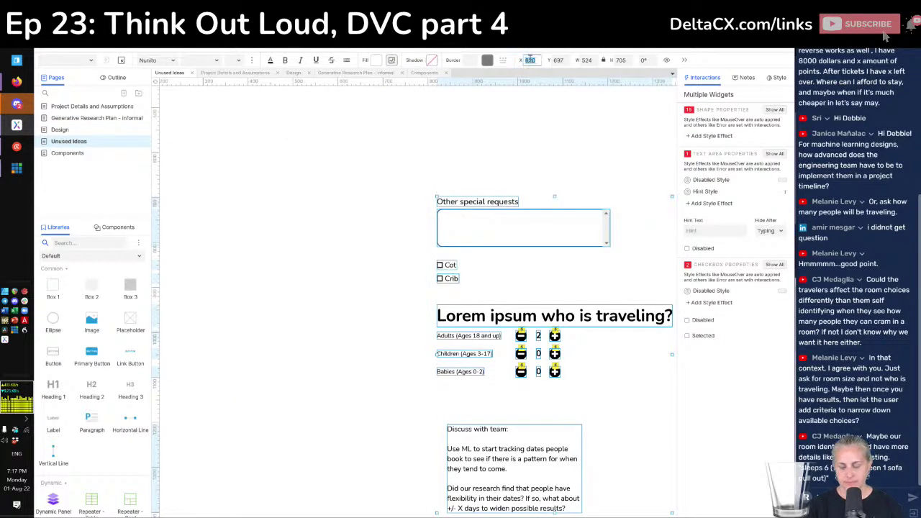
key(Tab)
text(0)
key(Tab)
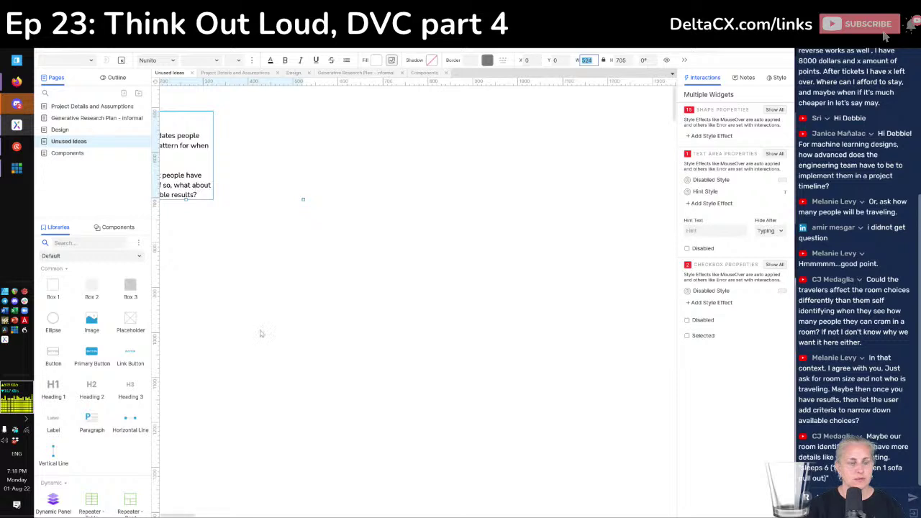
click(261, 333)
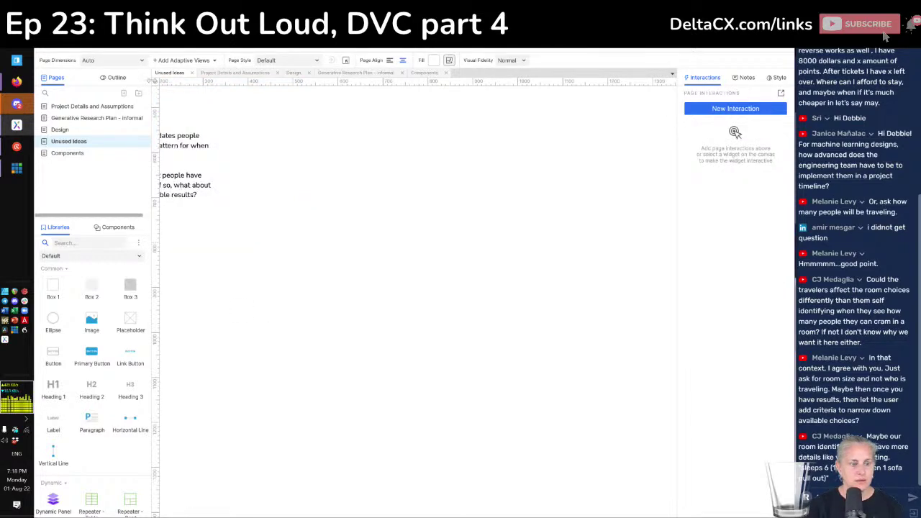
scroll(155, 82, up, 5)
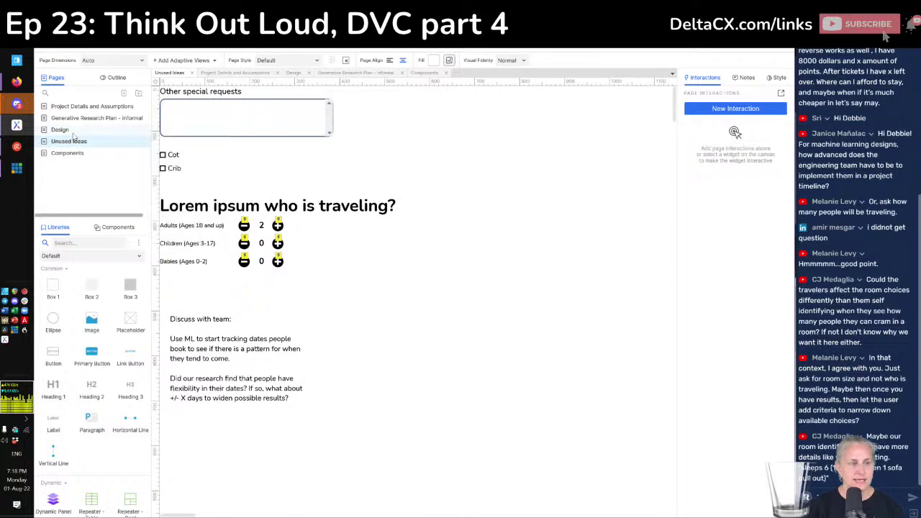
Step: Review the Design page's knowledge design notes and its room, special request, resort and travel date sections
click(74, 134)
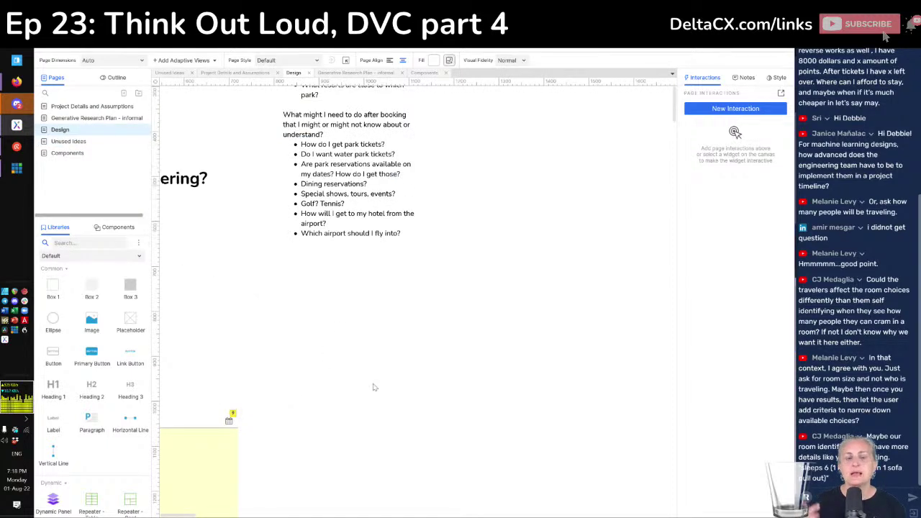
scroll(374, 387, up, 3)
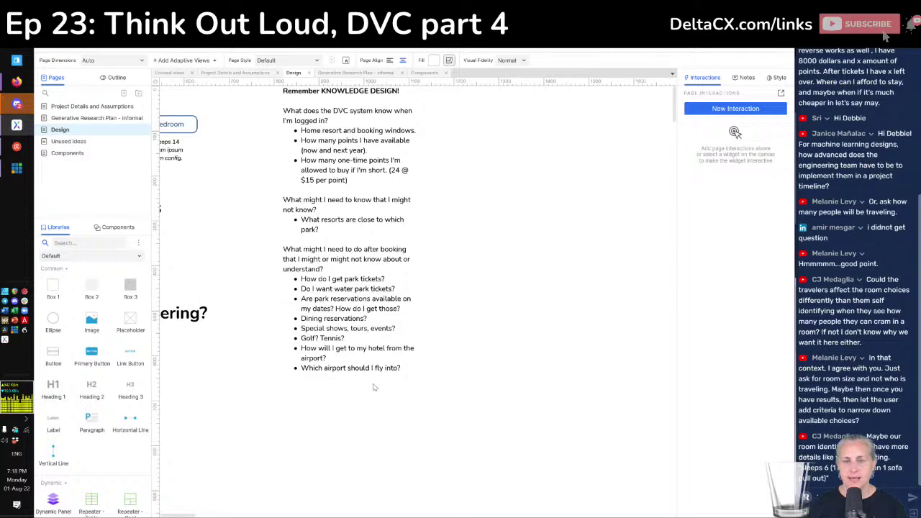
scroll(374, 387, left, 3)
scroll(373, 387, right, 3)
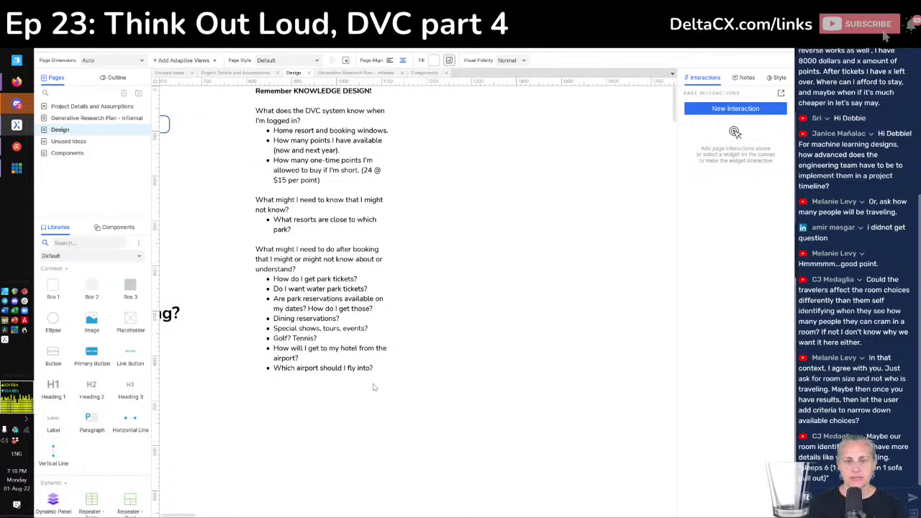
scroll(373, 387, left, 3)
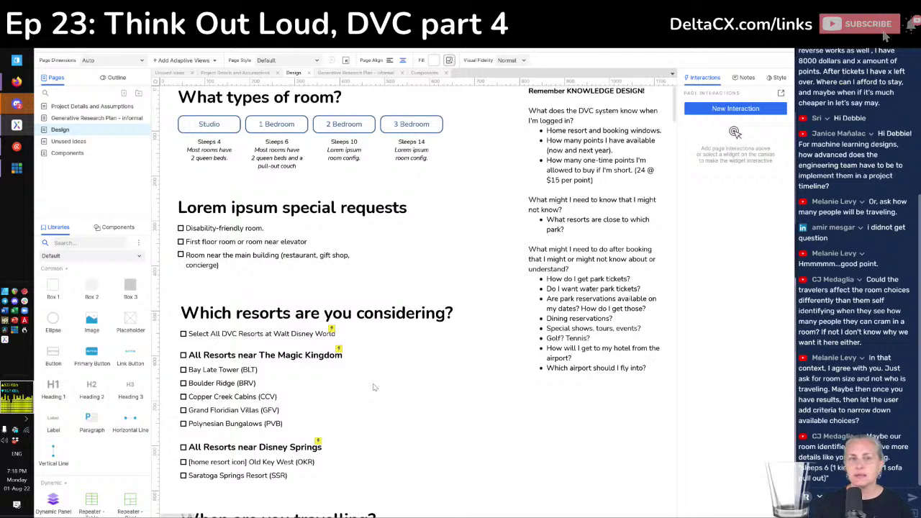
scroll(371, 392, right, 2)
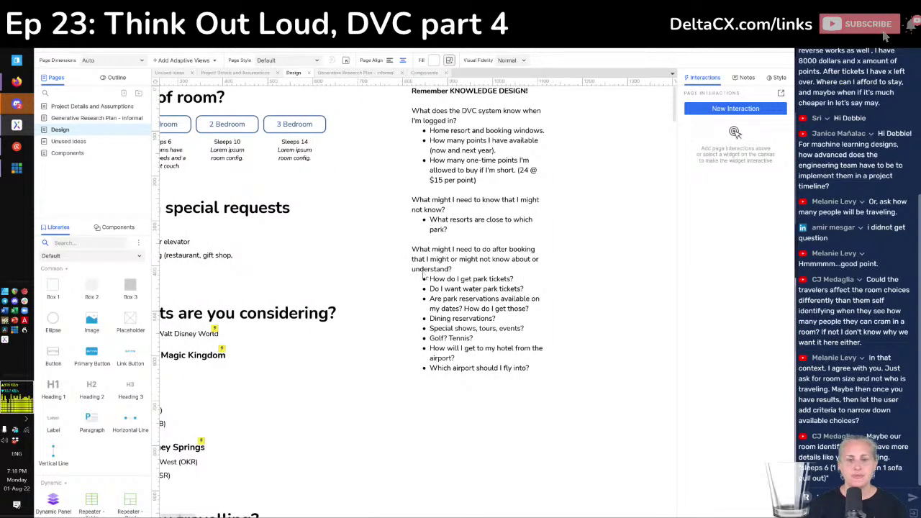
click(481, 134)
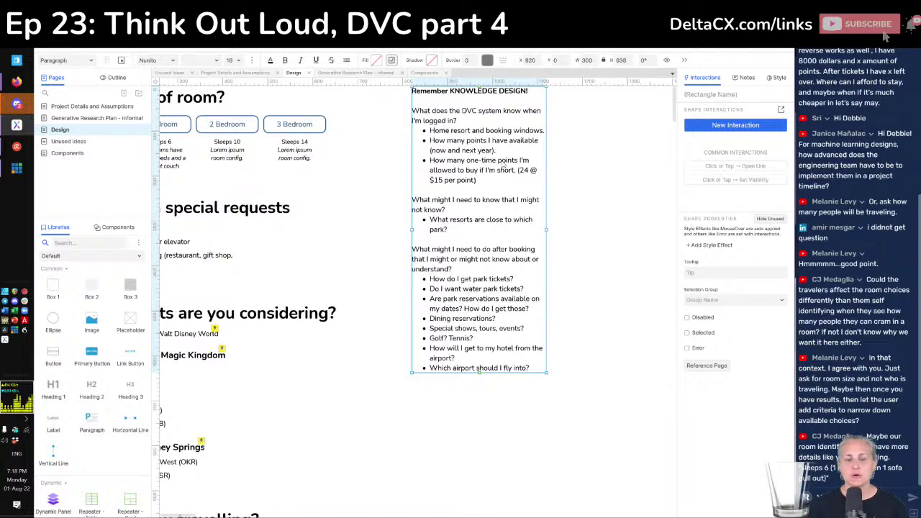
click(388, 383)
scroll(388, 382, left, 2)
scroll(388, 383, down, 4)
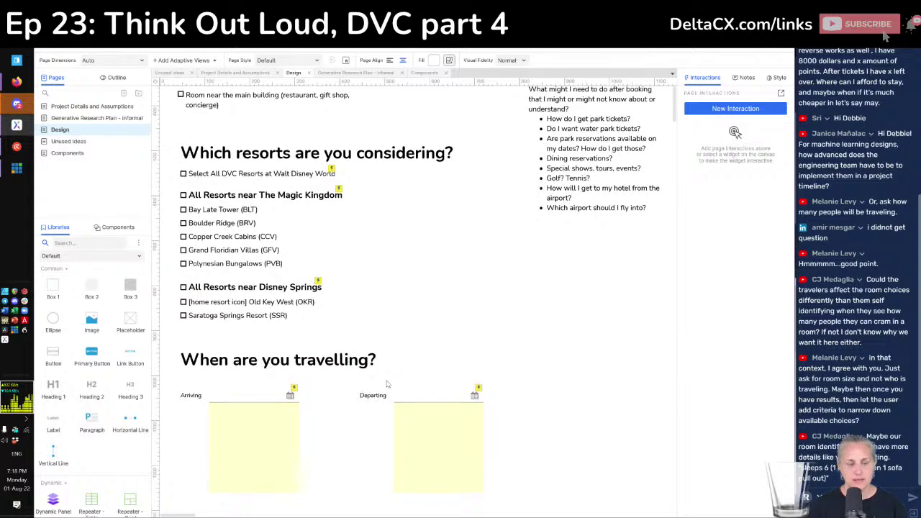
scroll(387, 383, up, 1)
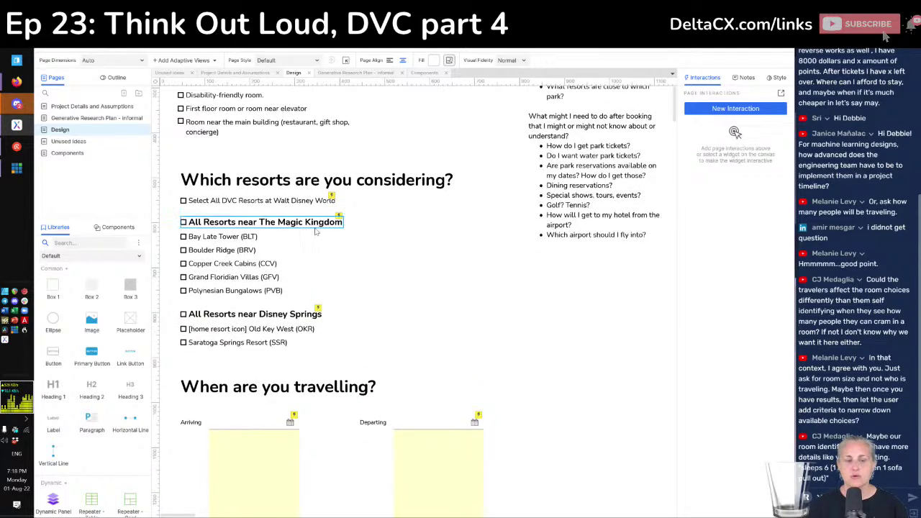
Step: Move the arriving and departing date fields with their calendars down to Y 1130 under the "When are you travelling?" heading
scroll(454, 281, up, 5)
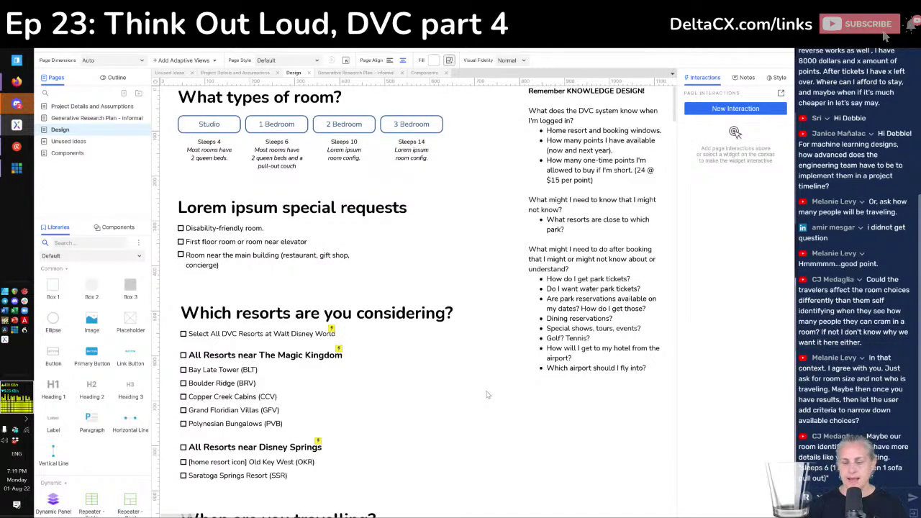
click(606, 254)
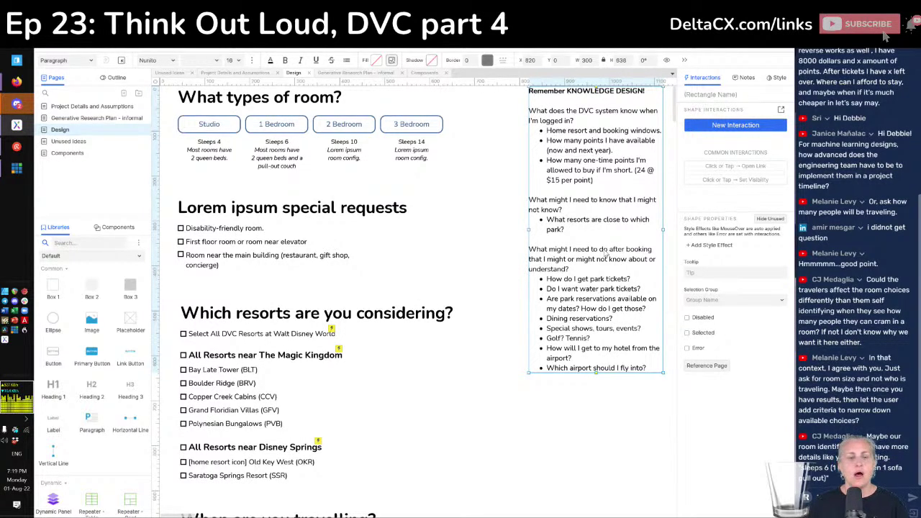
scroll(605, 253, down, 5)
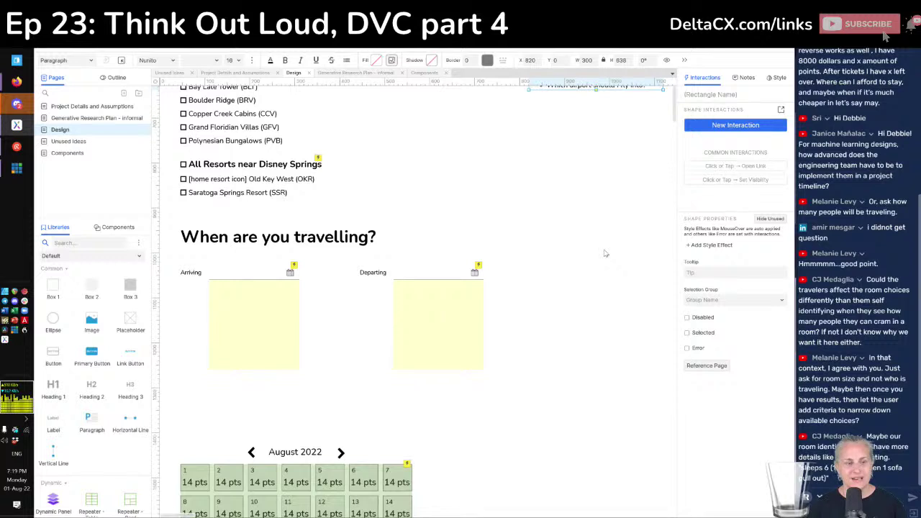
scroll(602, 253, up, 1)
drag(501, 318, 167, 431)
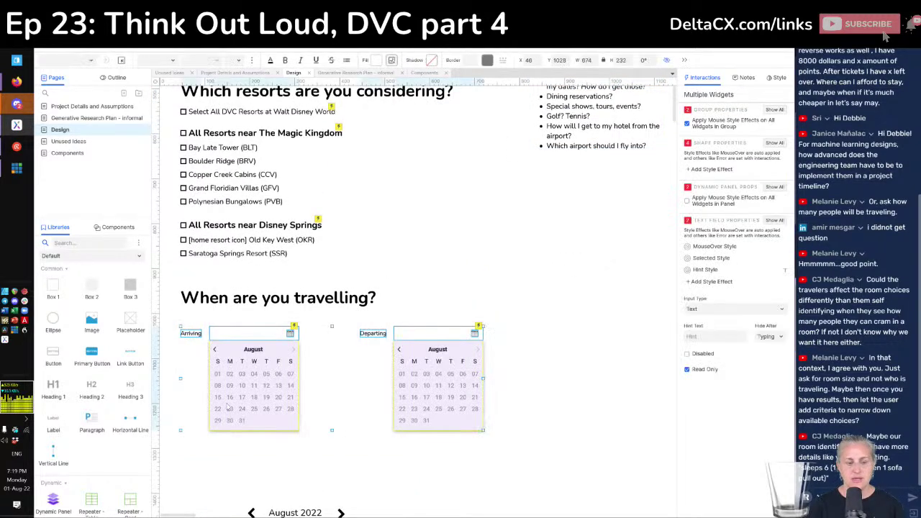
drag(276, 370, 272, 416)
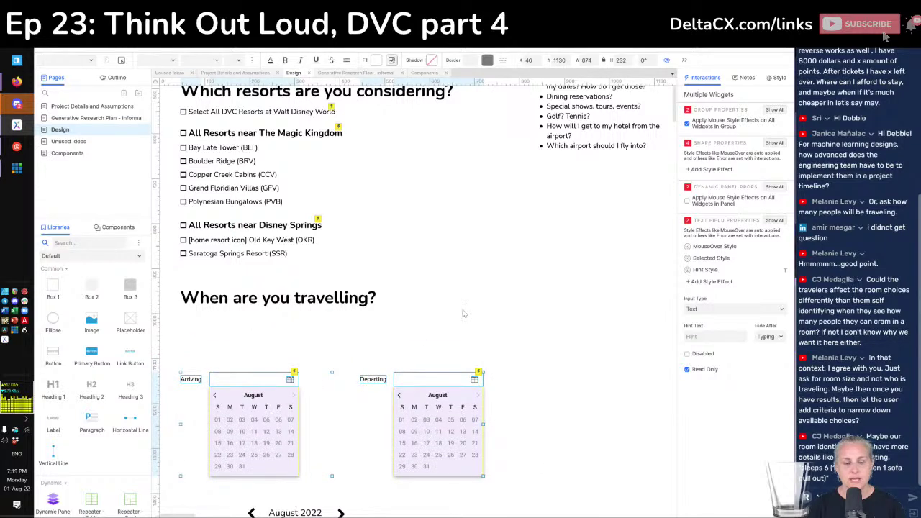
click(466, 300)
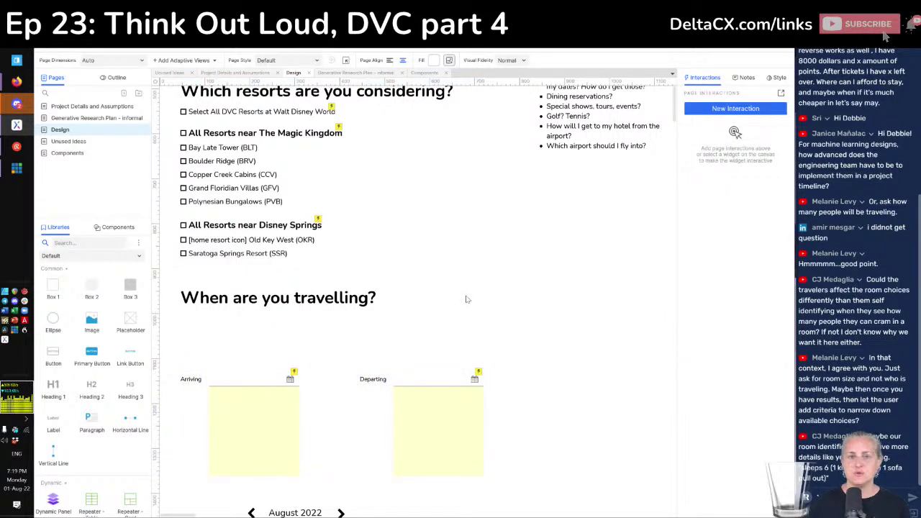
Step: Add a paragraph at X 46, Y 1010 directly below the "When are you travelling?" heading and widen it to 1028
scroll(466, 299, up, 3)
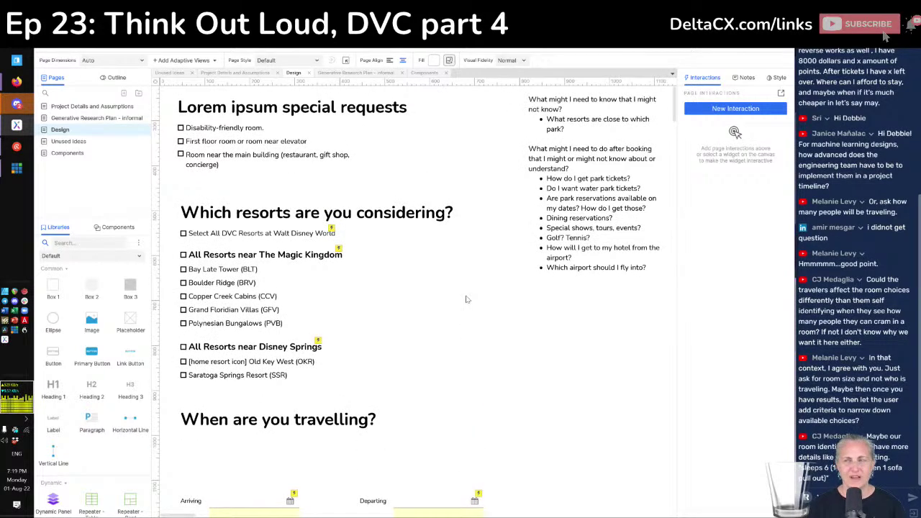
scroll(467, 299, down, 3)
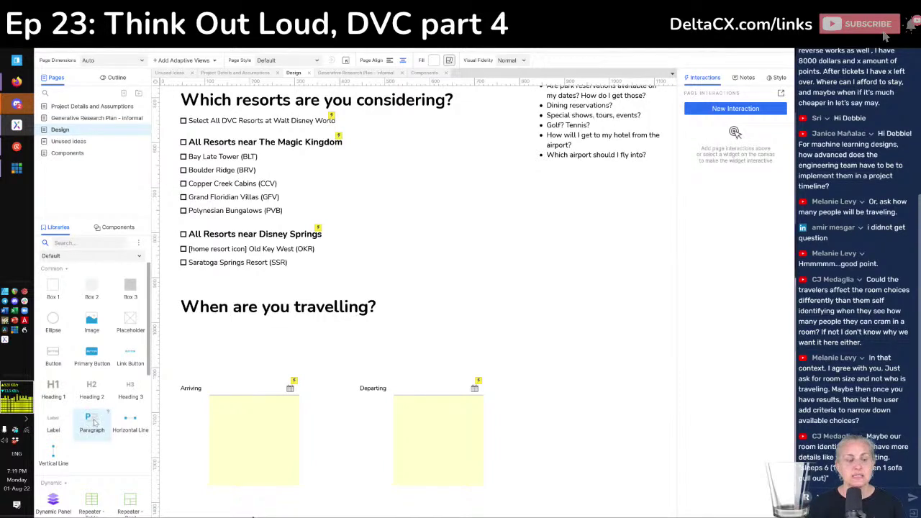
drag(83, 430, 180, 330)
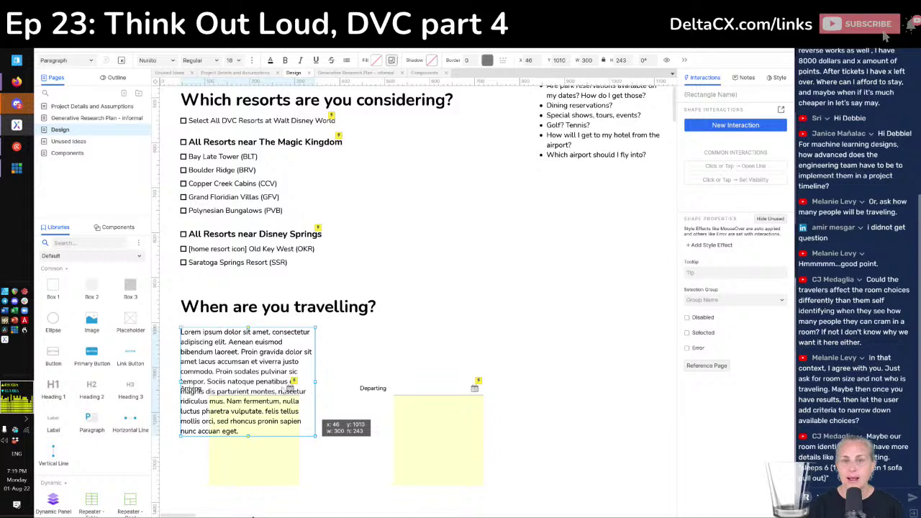
drag(312, 384, 641, 346)
Step: Replace the paragraph's placeholder text with "You can book at OKW arriving between now and [date]."
text(You)
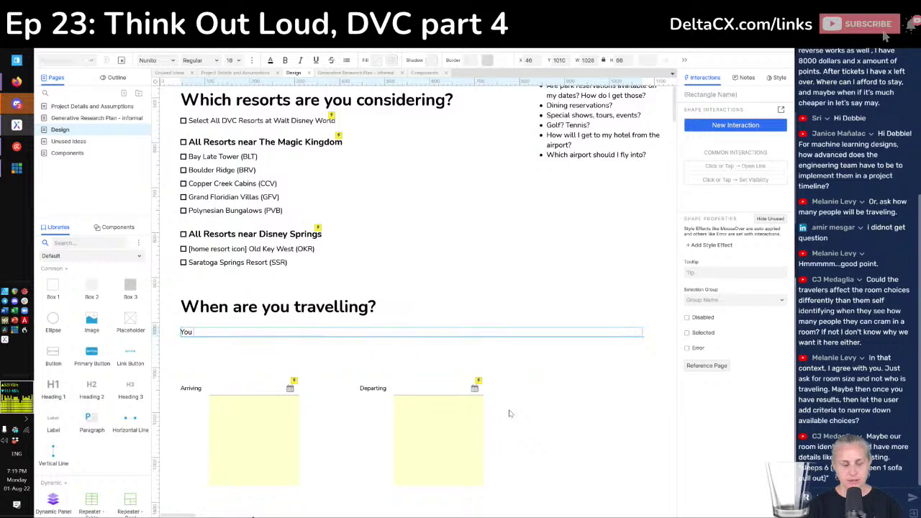
text( can book at OKW from [date])
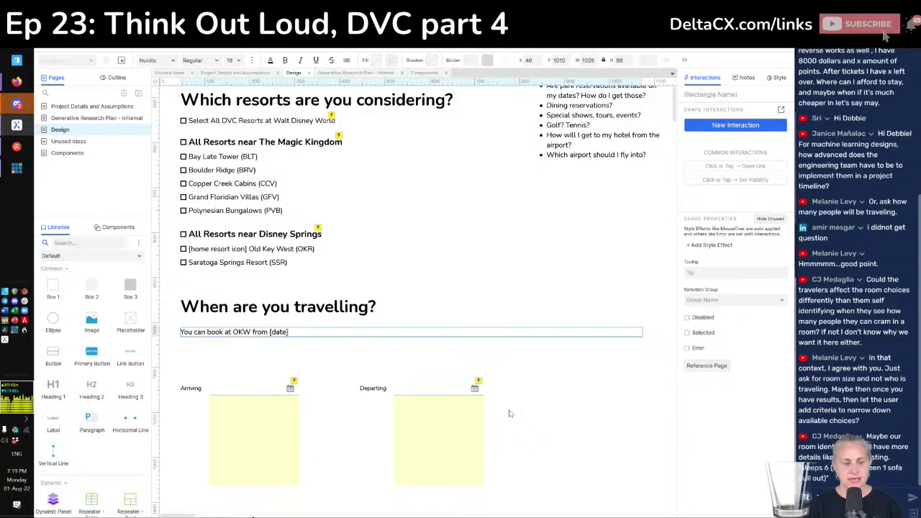
key(ctrl+shift+Left)
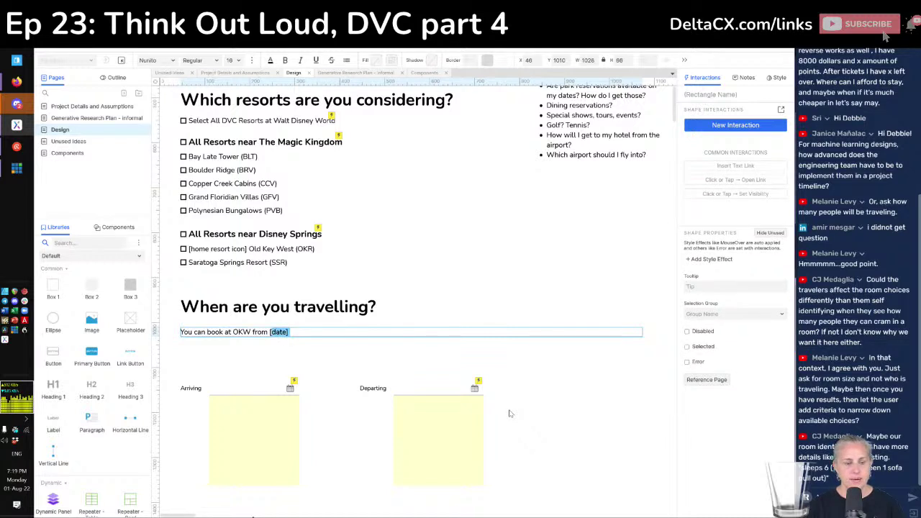
key(shift+Left)
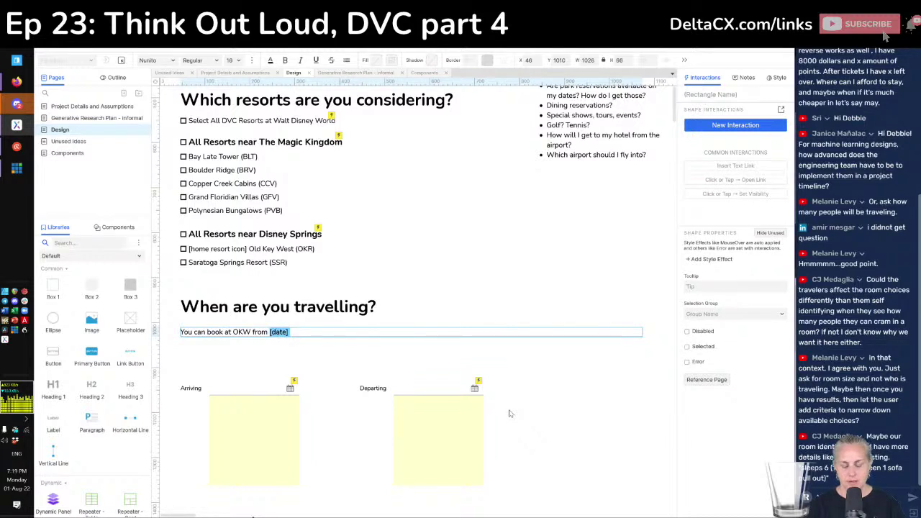
key(ctrl+shift+Left)
text(arriving between now and [date/)
key(BackSpace)
text(].)
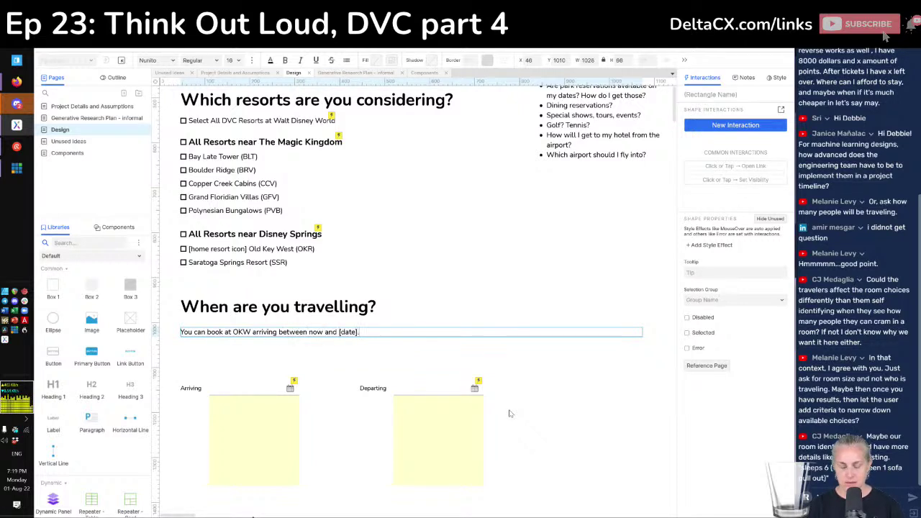
Step: Add a second line to the paragraph: "You can book at all other resorts arriving between now and [earlier date]."
key(Return)
text(You can )
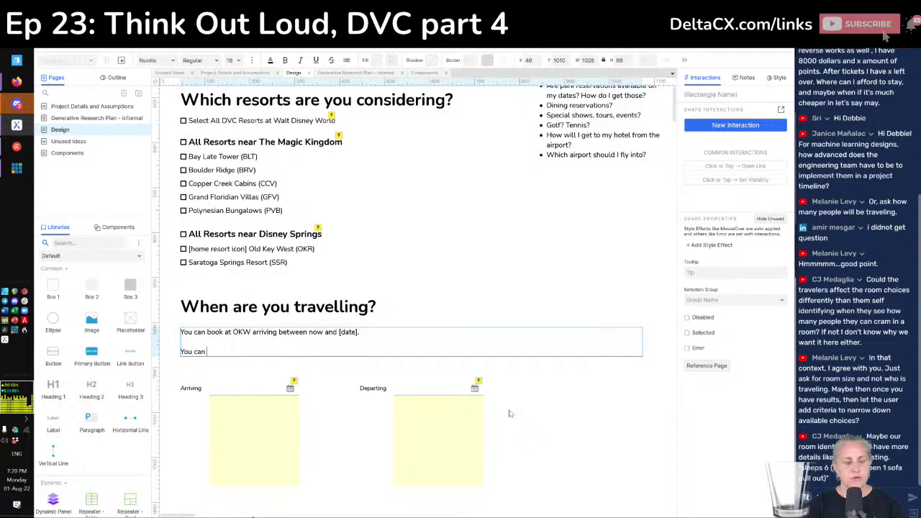
text(book at all other resorts arriving between)
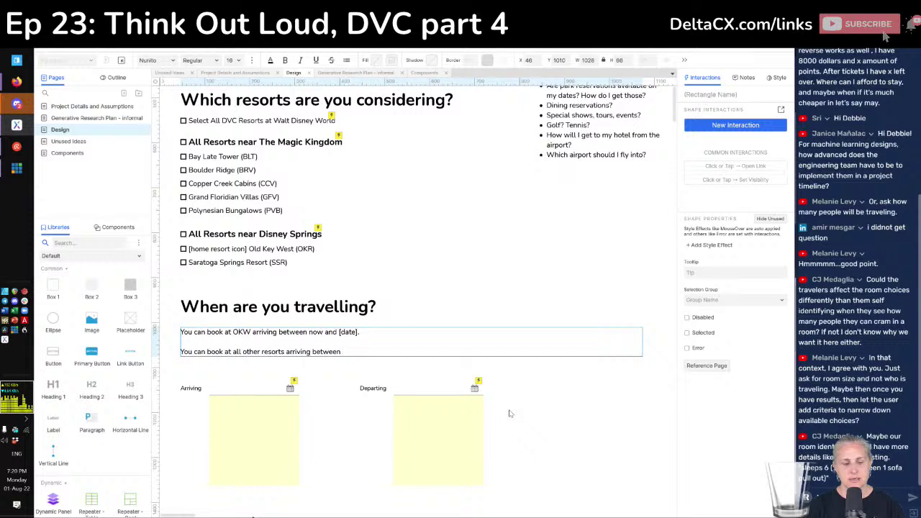
text( now and [earlier date)
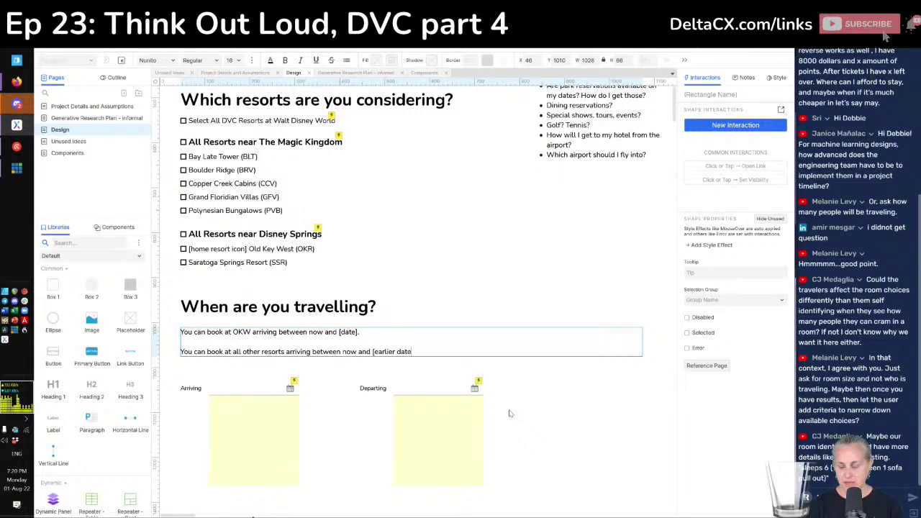
text(].)
key(Escape)
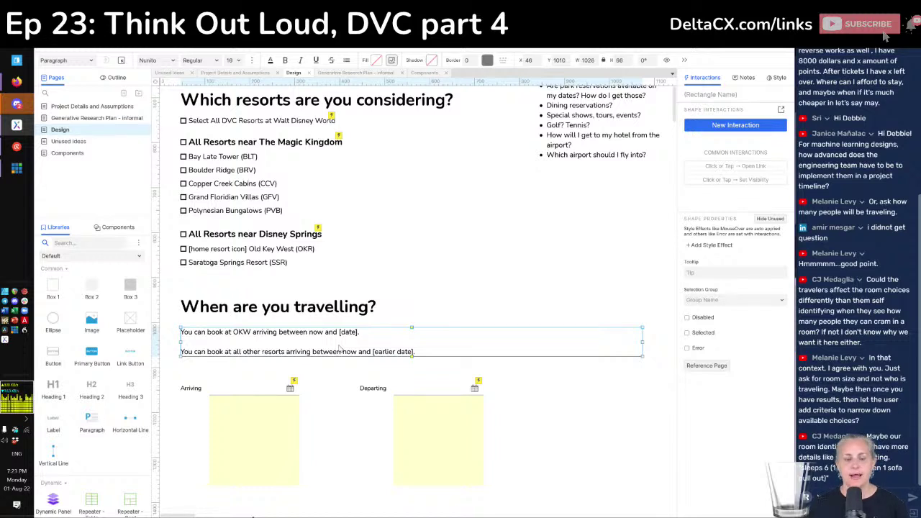
Step: Move the booking window paragraph below the date fields to Y 1205 and set its font size to 14
scroll(340, 349, down, 4)
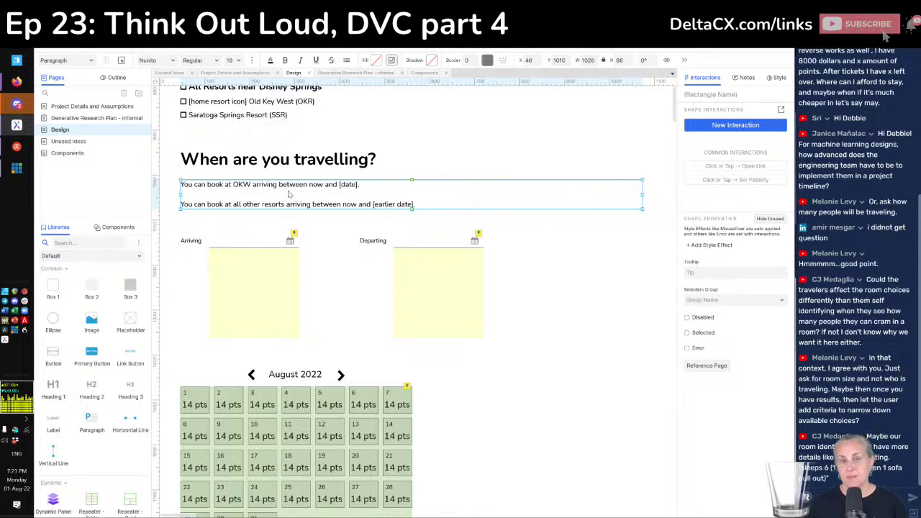
double_click(299, 204)
drag(300, 207, 290, 289)
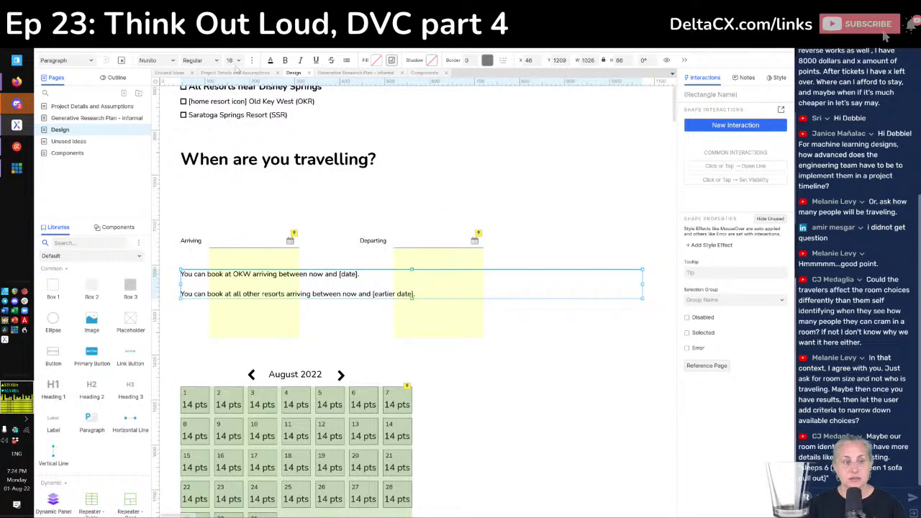
click(235, 61)
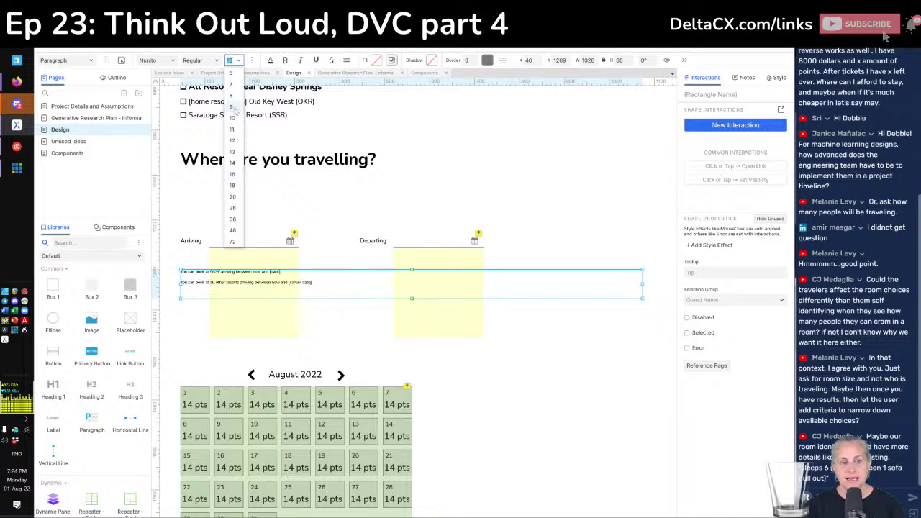
click(235, 163)
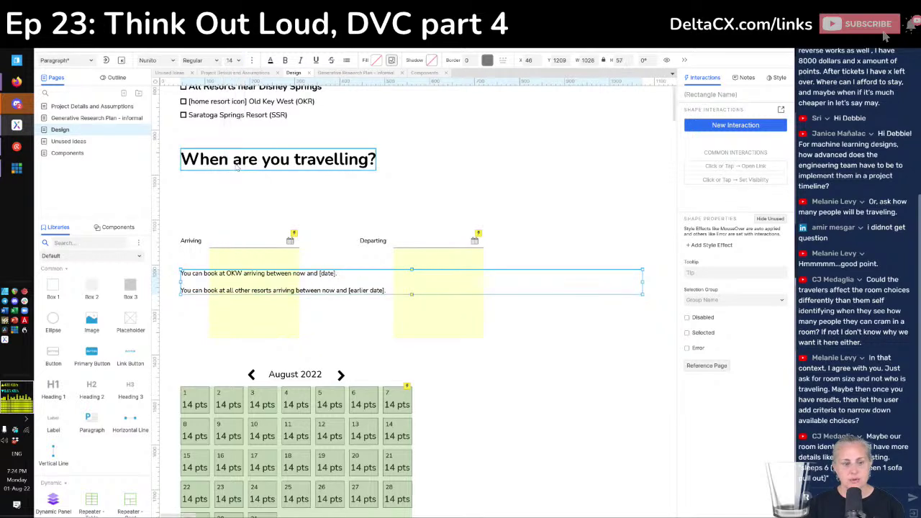
key(Up)
key(Up)
key(Up)
key(Up)
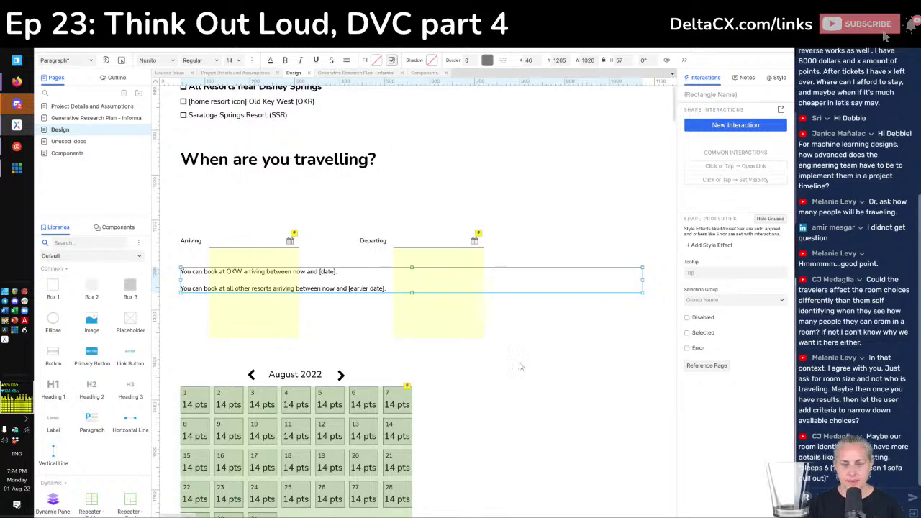
Step: Move the date fields and the booking window paragraph together up to Y 1000, just under the travel dates heading
click(520, 365)
drag(176, 215, 437, 263)
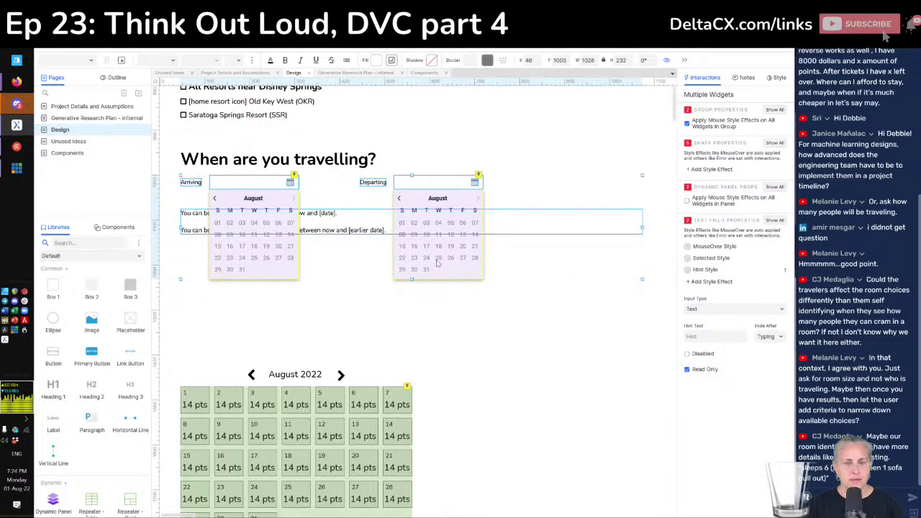
key(ctrl)
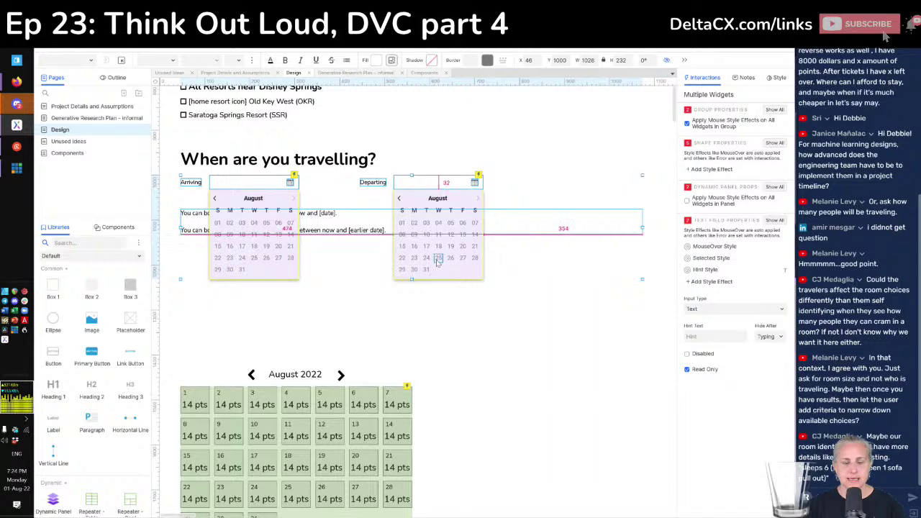
Step: Switch to the browser, reload the prototype preview and return to Axure RP
key(alt+Tab)
key(F5)
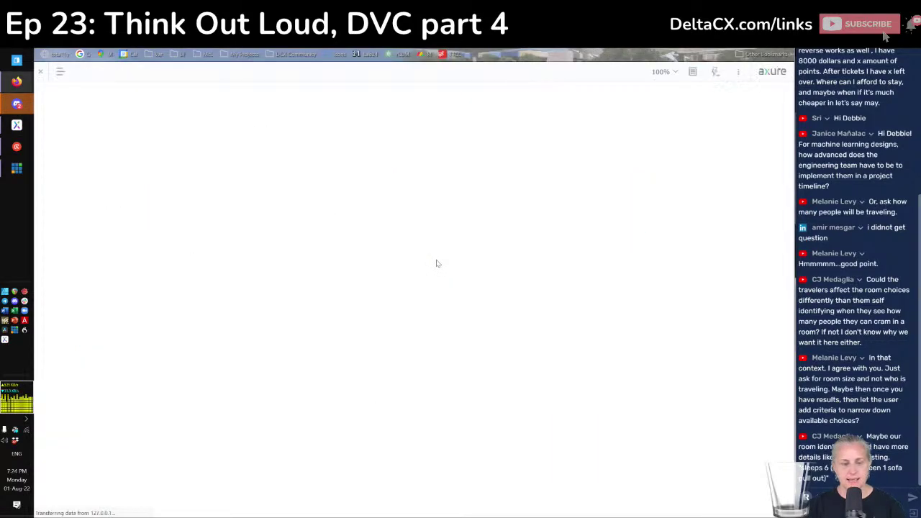
key(alt+Tab)
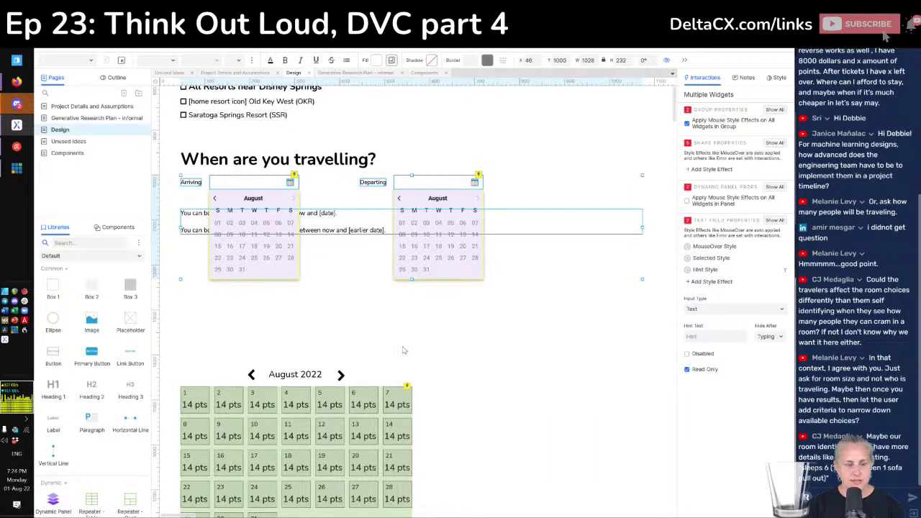
Step: Cut the August 2022 points calendar and total points line from the Design page and paste them into Unused Ideas at X 595, Y 28
click(402, 350)
scroll(302, 431, down, 3)
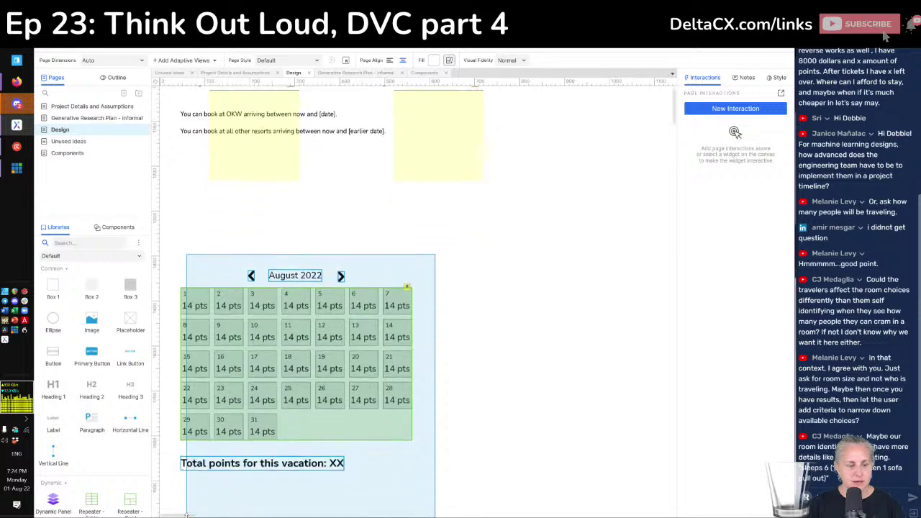
scroll(186, 514, down, 1)
drag(186, 514, 441, 216)
key(Delete)
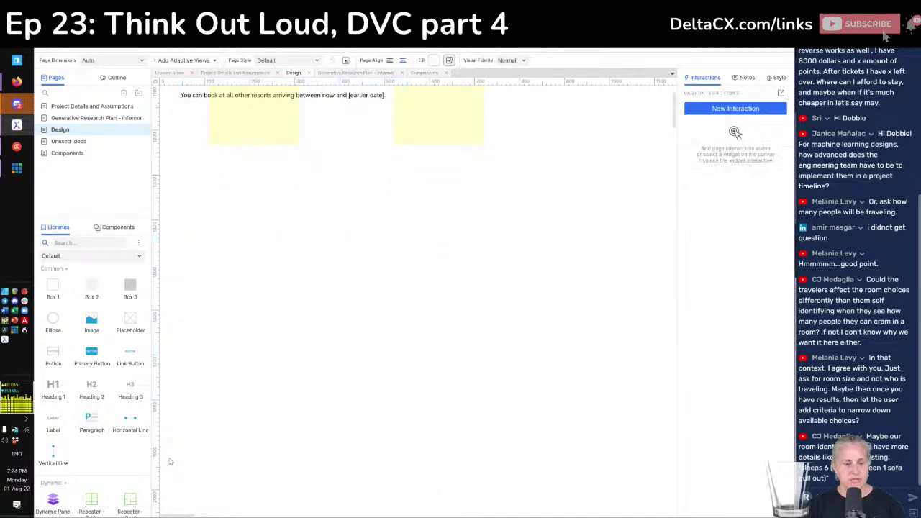
click(74, 142)
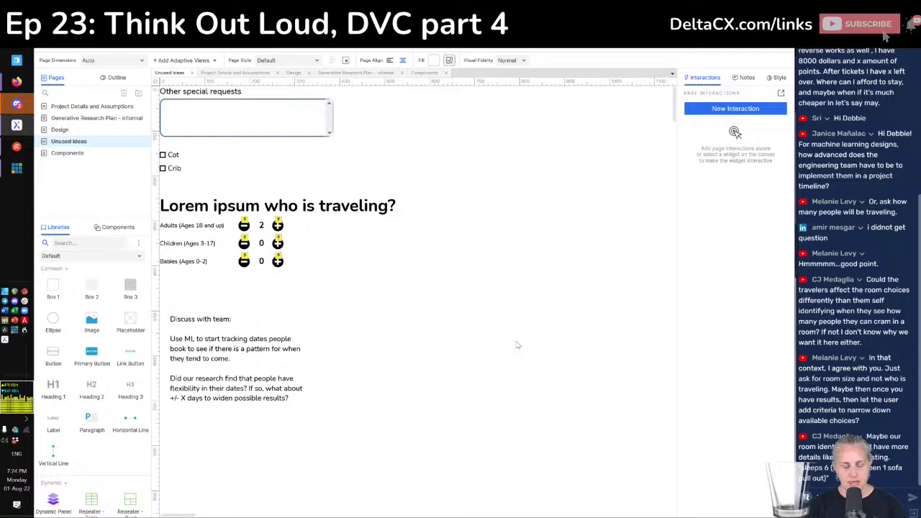
key(ctrl+v)
drag(346, 238, 469, 135)
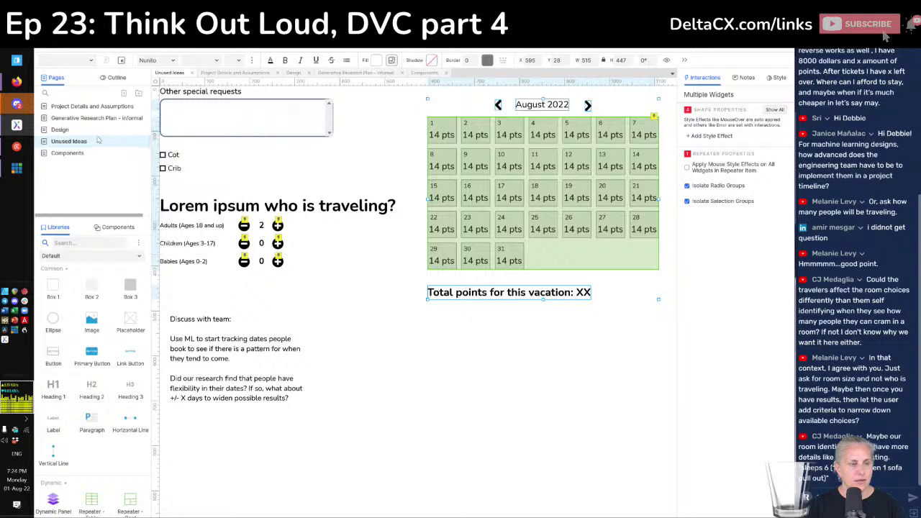
Step: Reopen the Design page, refresh its preview in the browser and switch back to Axure RP
click(75, 130)
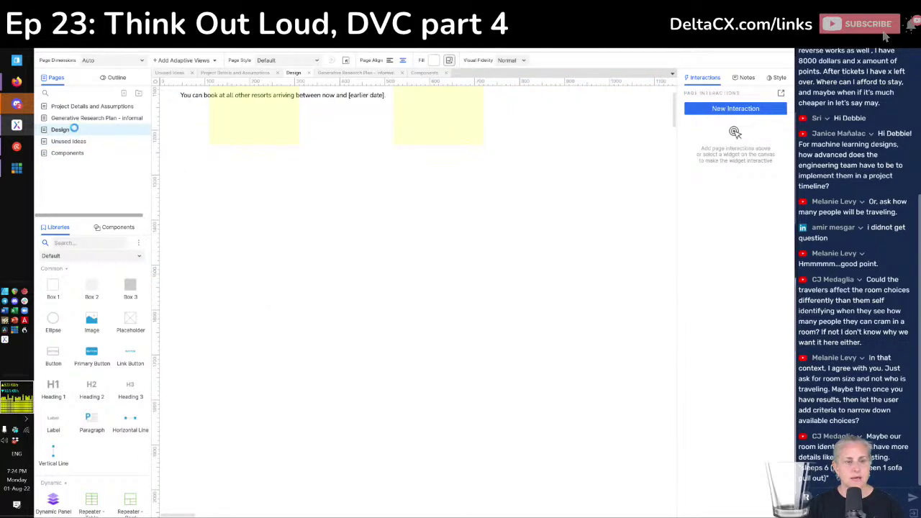
key(alt+Tab)
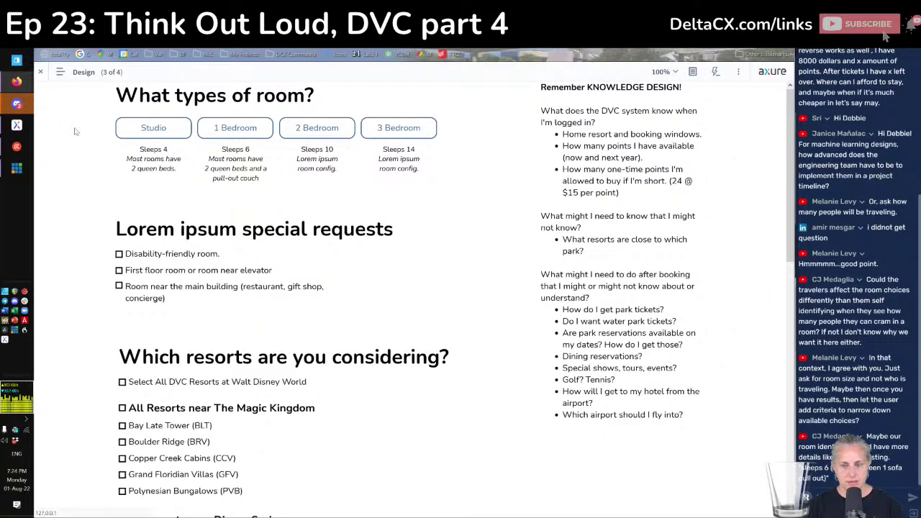
key(F5)
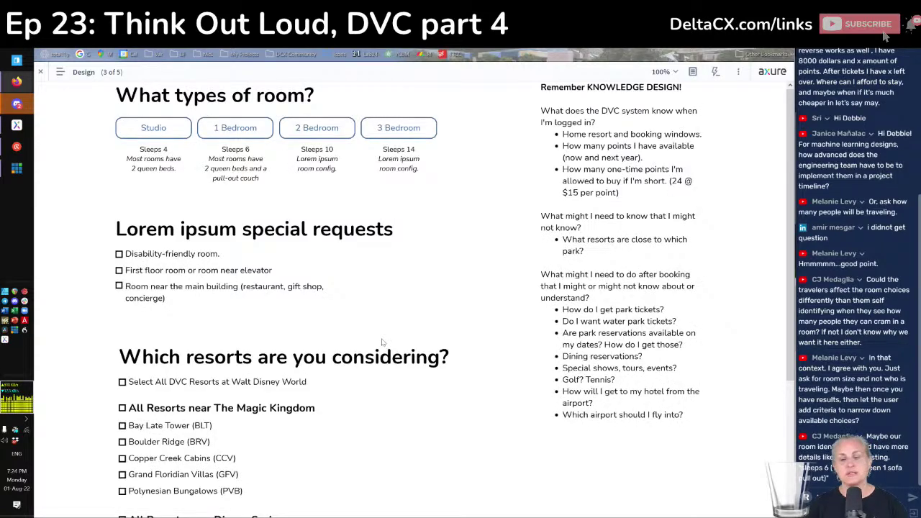
key(alt+Tab)
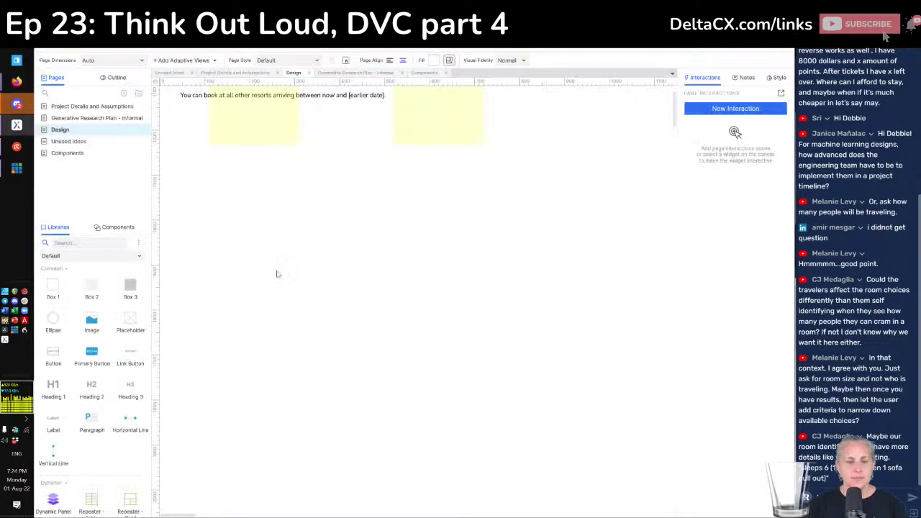
Step: Cut the "Remember KNOWLEDGE DESIGN!" note from the Design page and paste it into the Unused Ideas page
click(547, 225)
key(Delete)
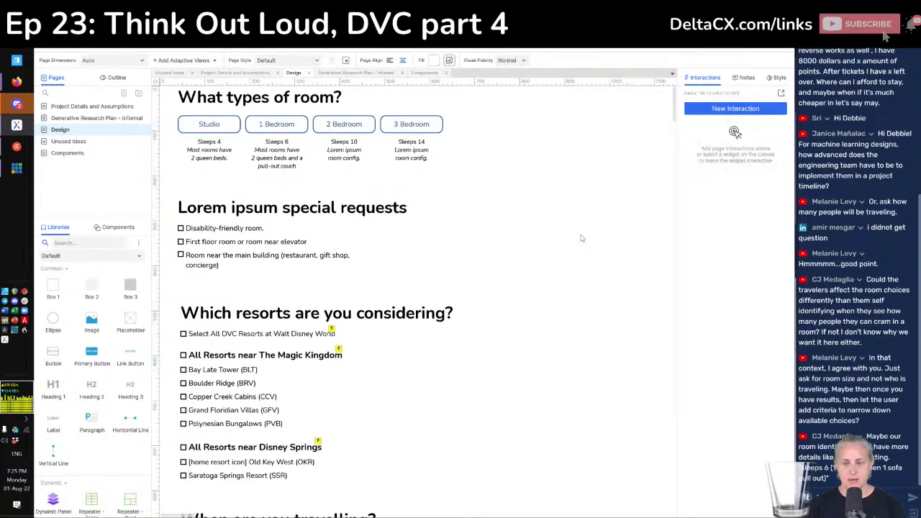
click(74, 142)
click(478, 443)
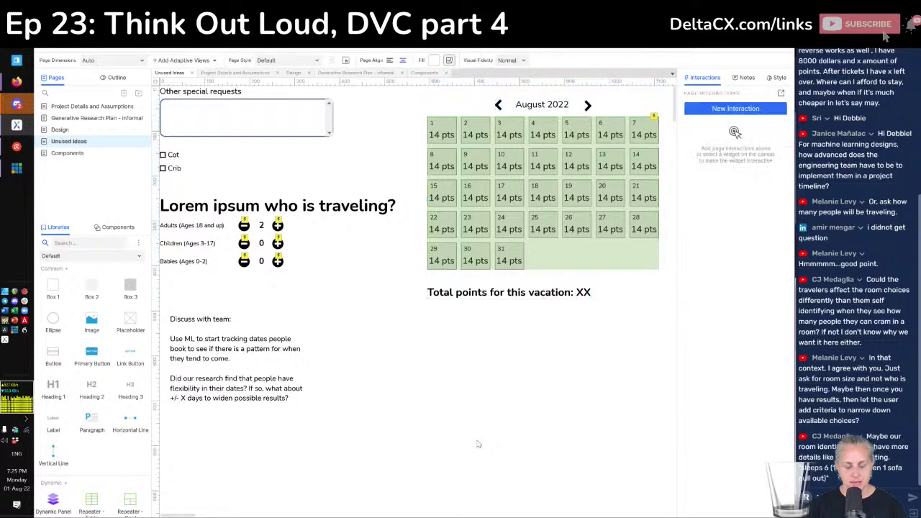
key(ctrl+v)
Step: Move the knowledge design note to X 20, Y 760, below the team discussion note, and widen it so its lines stop wrapping
drag(590, 326, 339, 459)
scroll(270, 361, down, 1)
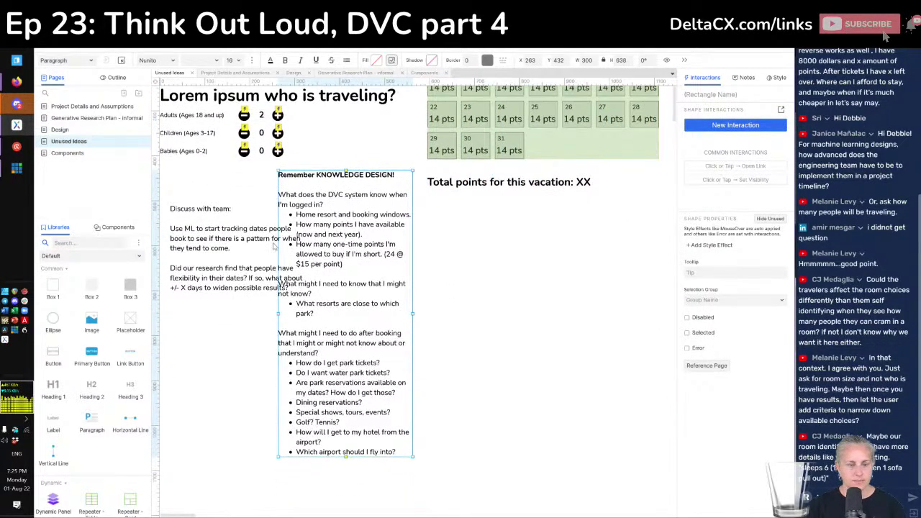
drag(321, 248, 210, 396)
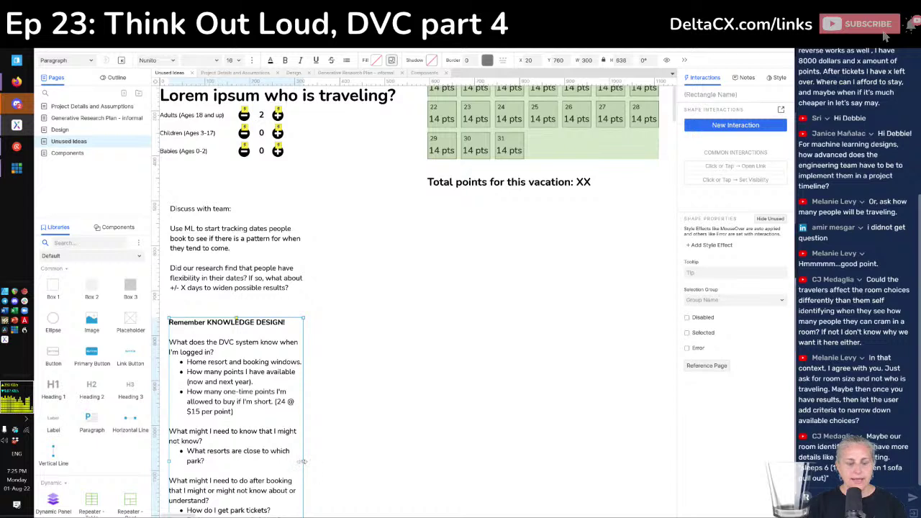
drag(303, 466, 600, 468)
click(449, 259)
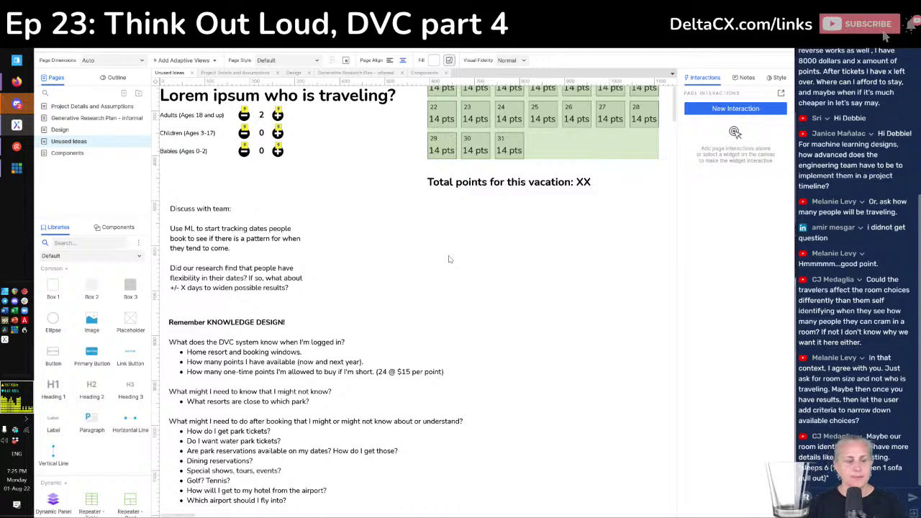
scroll(448, 259, up, 3)
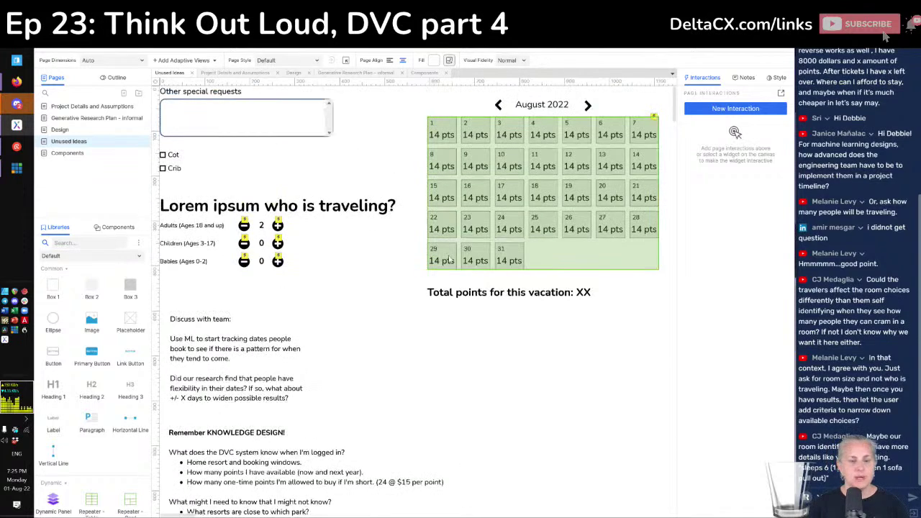
Step: Reopen the Design page, reload its browser preview, try the 1 Bedroom option, review the sections down to the dates and return to Axure RP
click(60, 130)
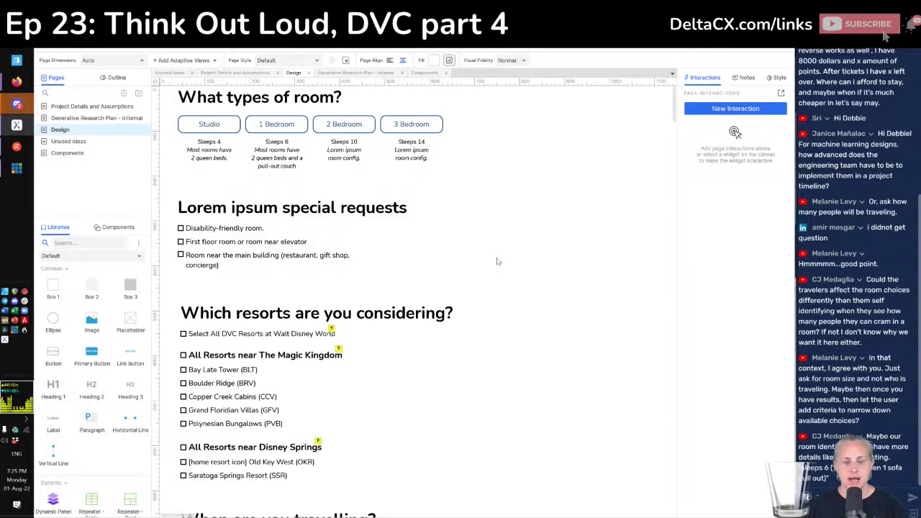
key(alt+Tab)
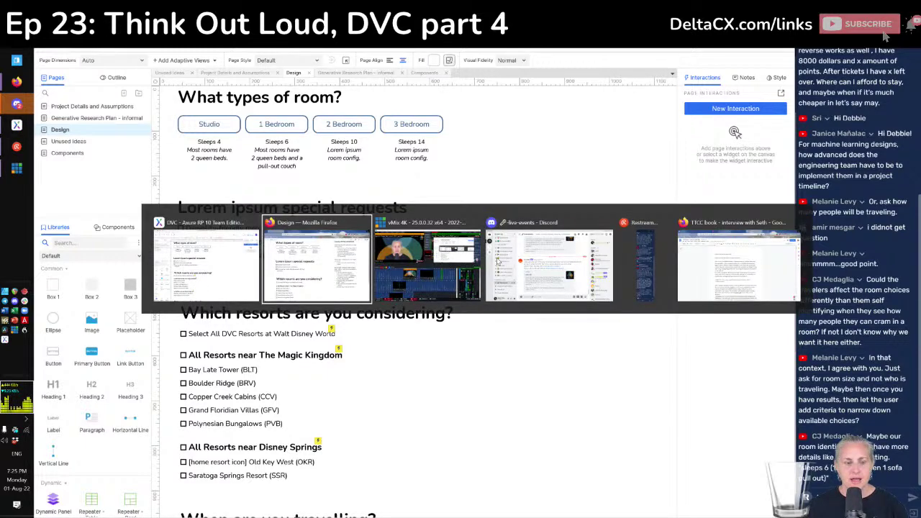
key(F5)
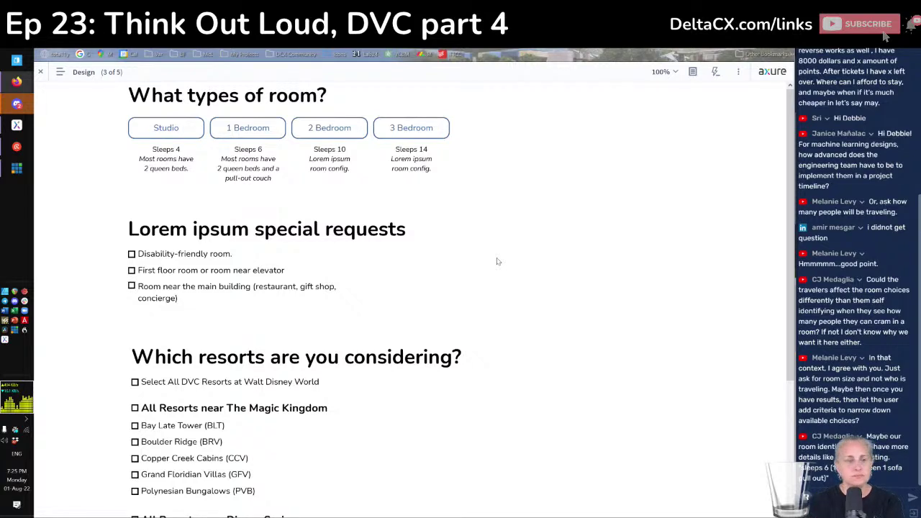
click(242, 128)
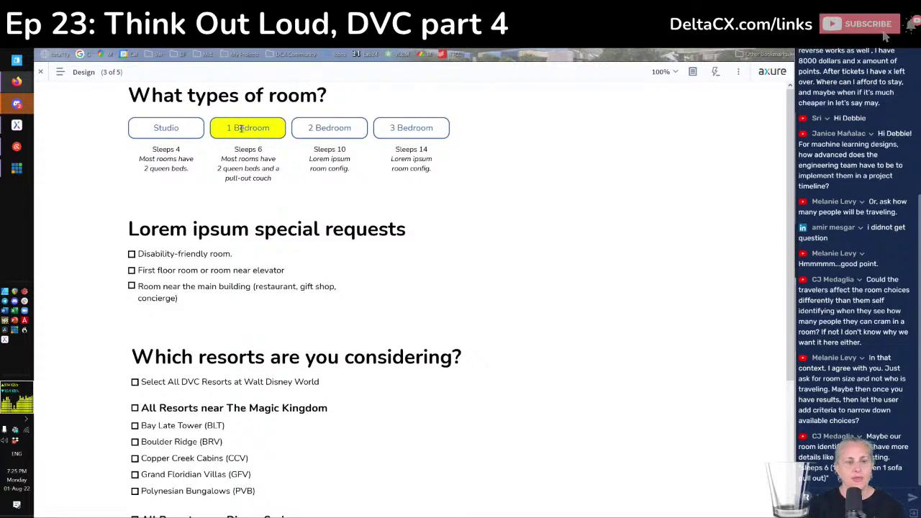
click(241, 128)
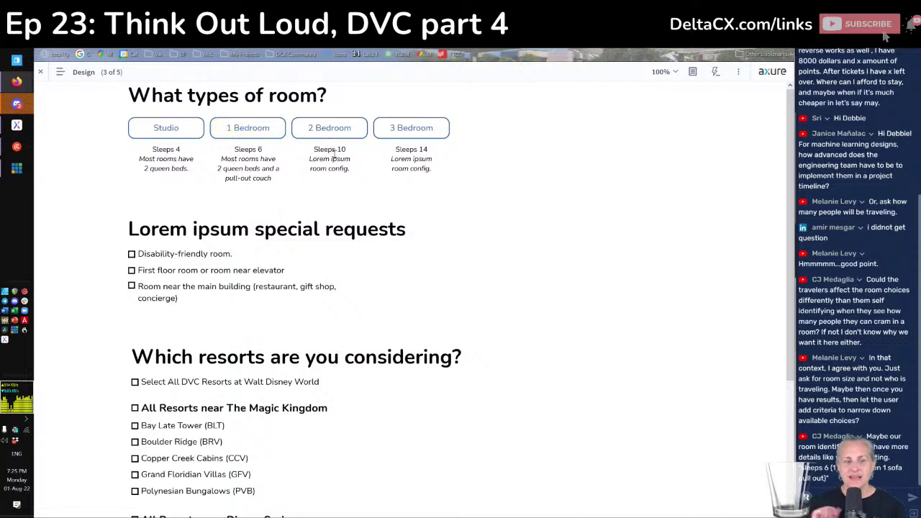
click(233, 132)
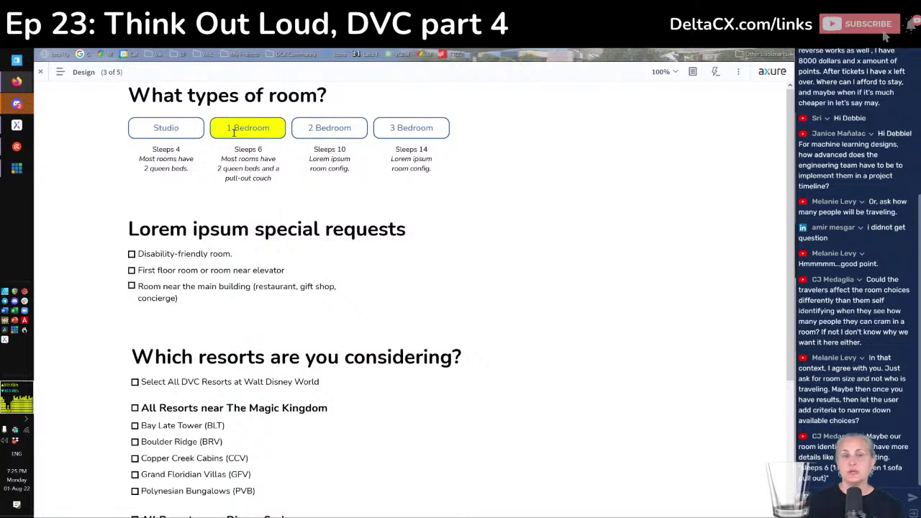
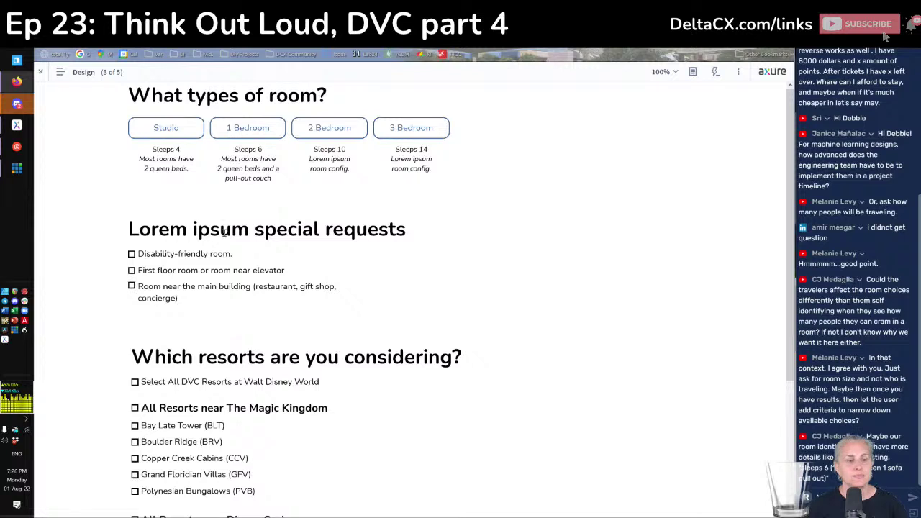
scroll(226, 325, down, 3)
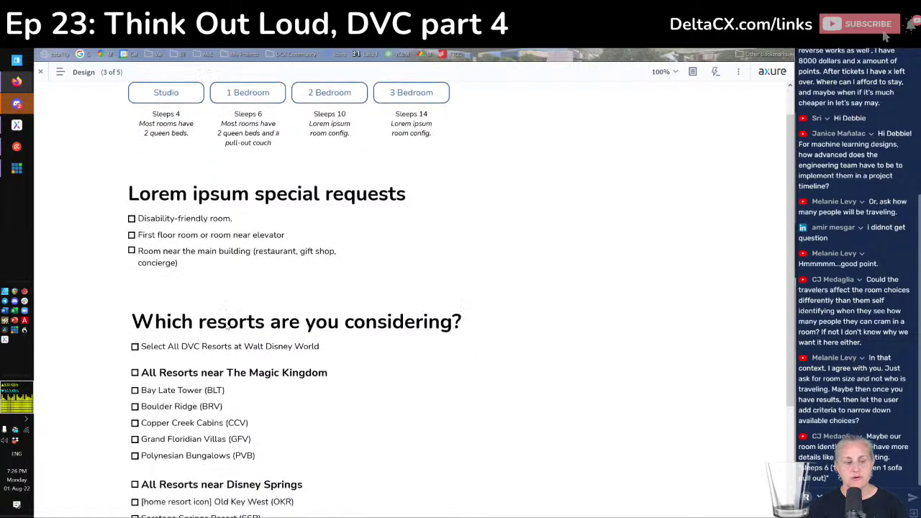
scroll(226, 325, down, 2)
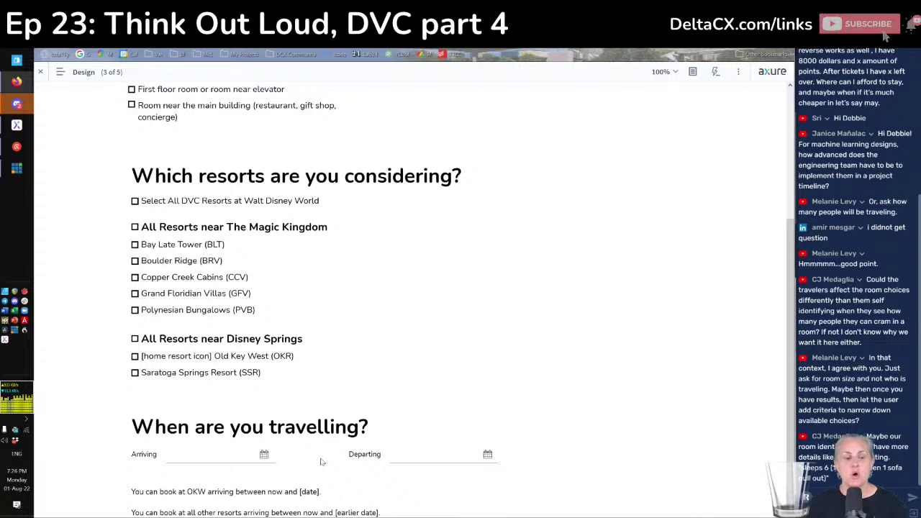
key(alt+Tab)
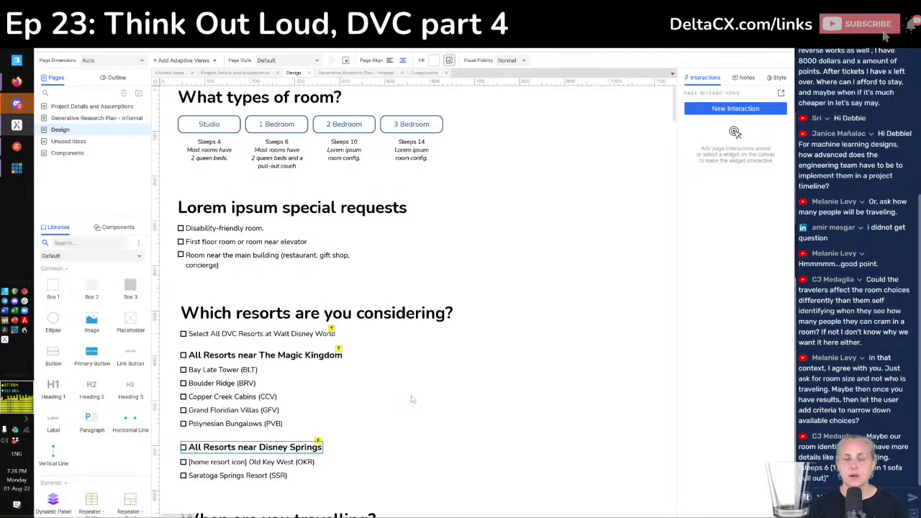
Step: Cut the whole "When are you travelling?" section from the Design page and move all remaining sections down to Y 342
scroll(412, 399, down, 5)
drag(534, 336, 133, 167)
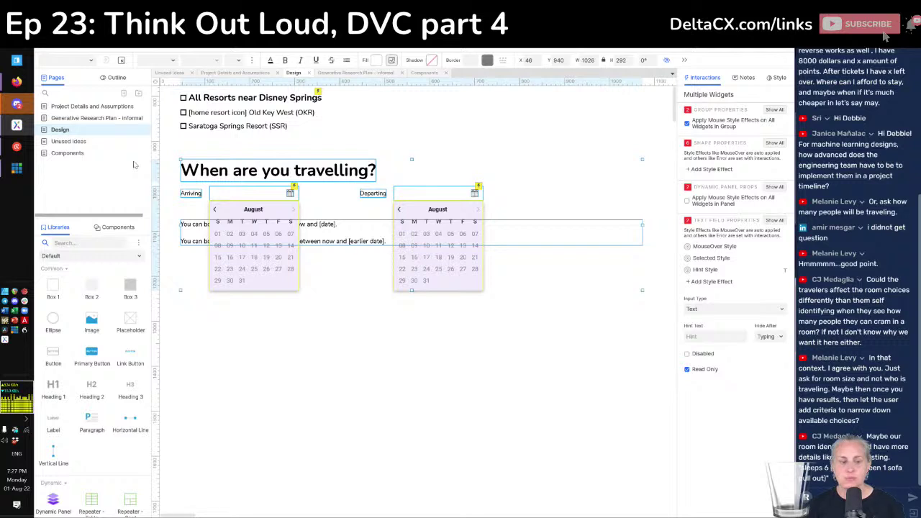
key(Escape)
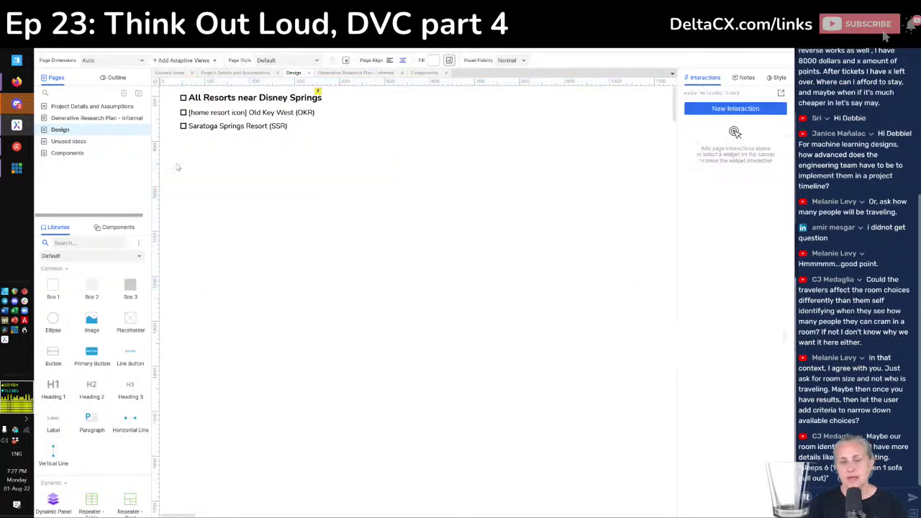
scroll(275, 172, up, 5)
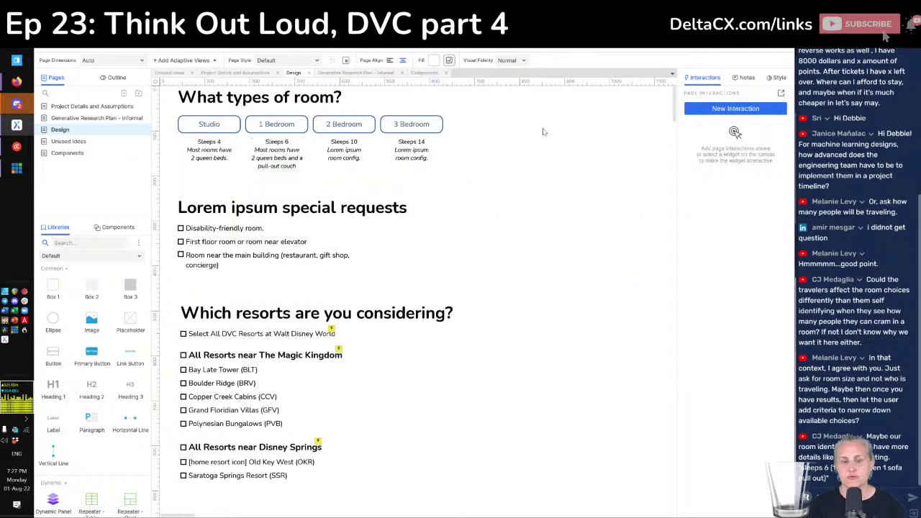
key(ctrl+a)
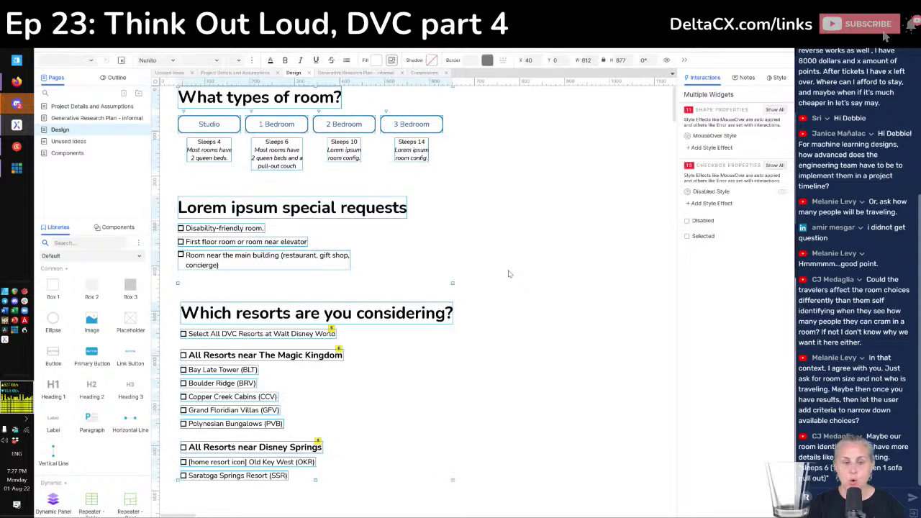
drag(282, 126, 267, 282)
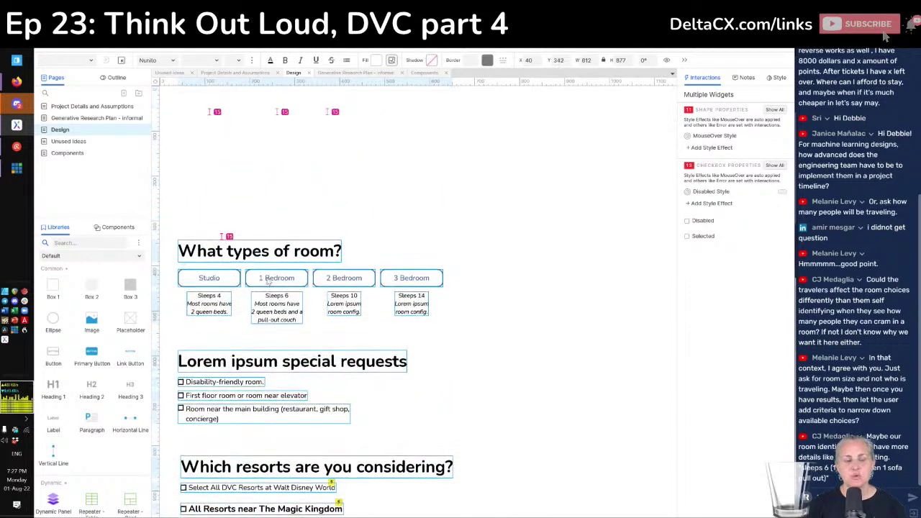
Step: Paste the travel dates section back into the Design page at X 46, Y 0, above the room types
click(547, 139)
key(ctrl+z)
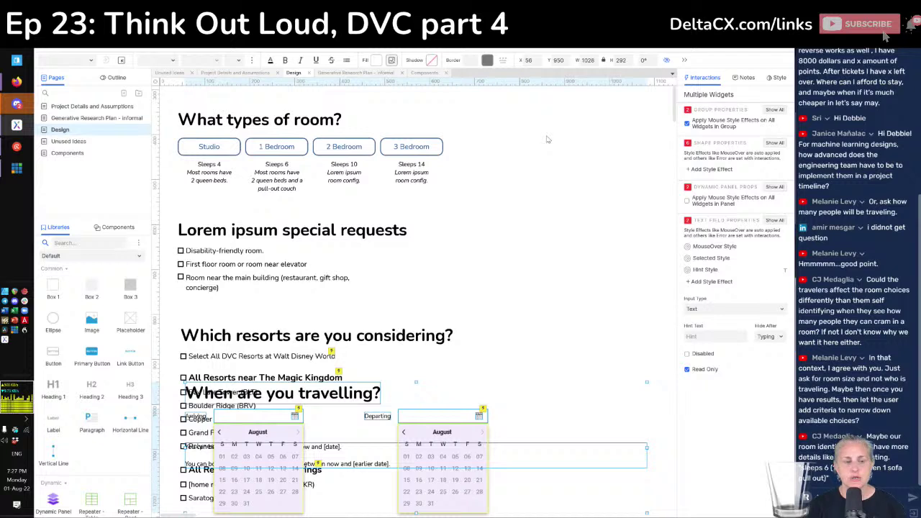
click(530, 60)
text(27)
key(Return)
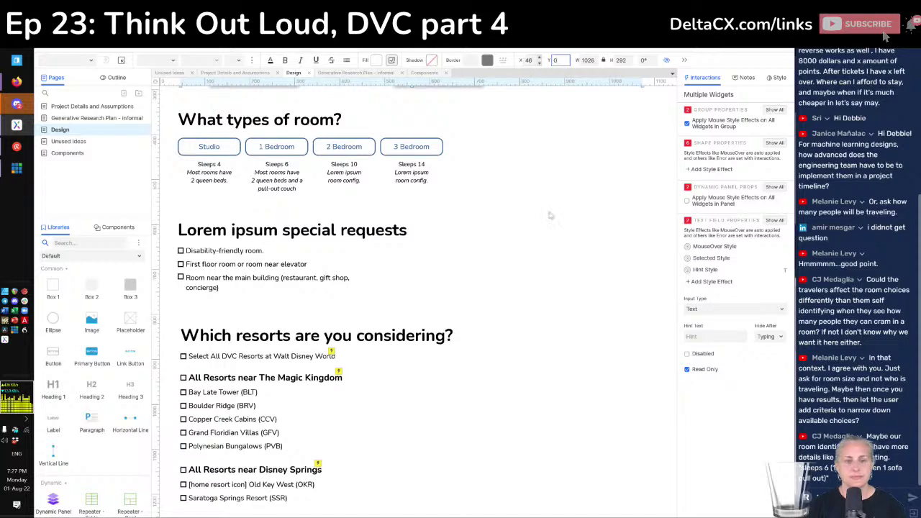
click(534, 325)
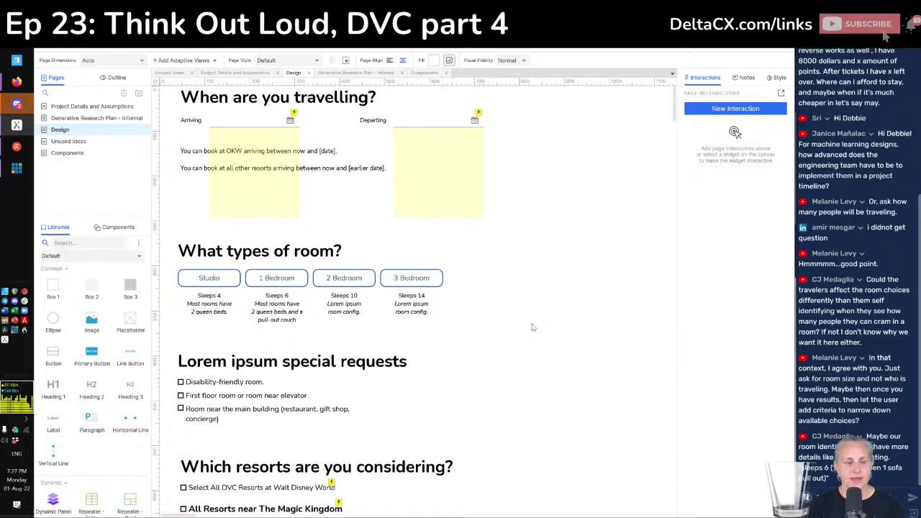
Step: Move the room types, special requests and resorts sections together up to Y 253, closer to the travel dates section
drag(490, 235, 113, 322)
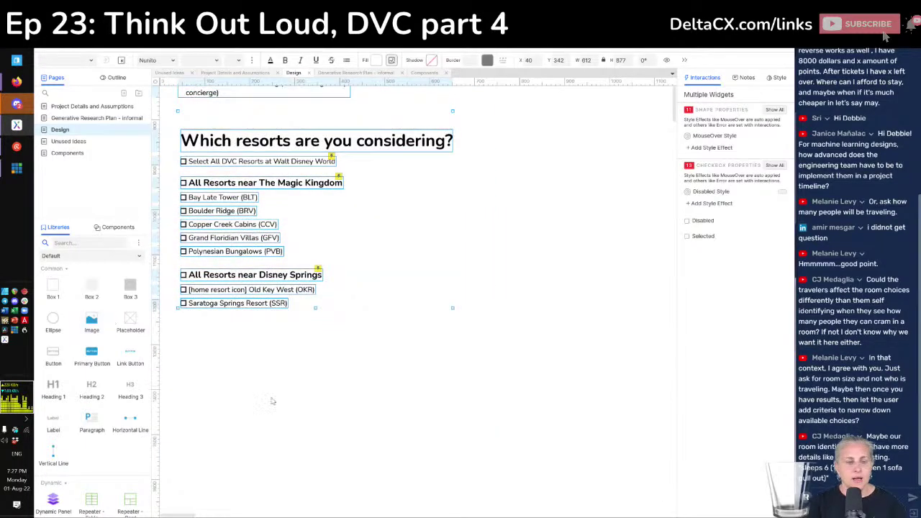
scroll(272, 401, up, 5)
drag(285, 262, 290, 211)
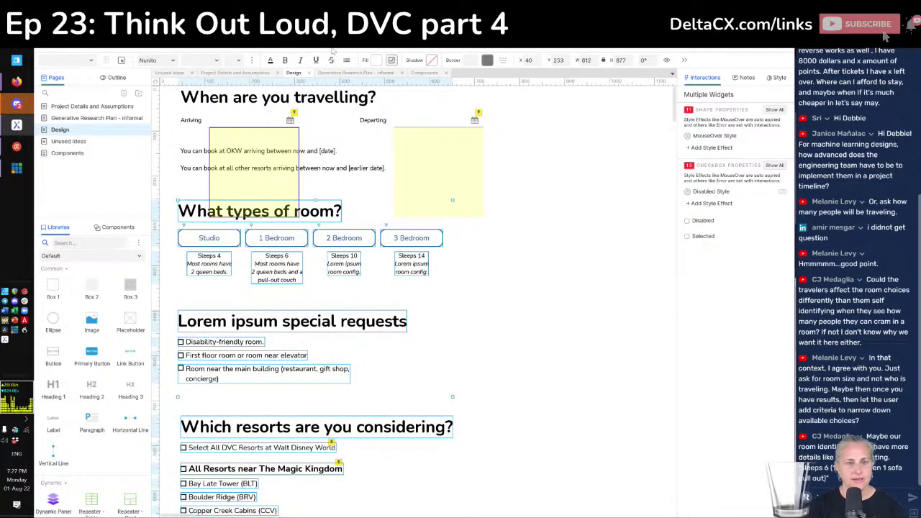
click(499, 244)
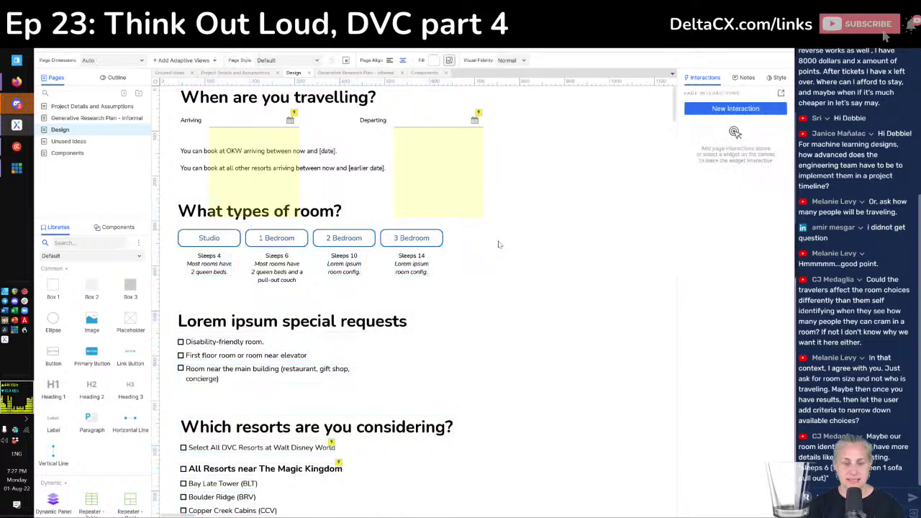
Step: Reload the prototype preview in the browser, review the reordered sections down to the resort list and return to Axure RP
key(alt+Tab)
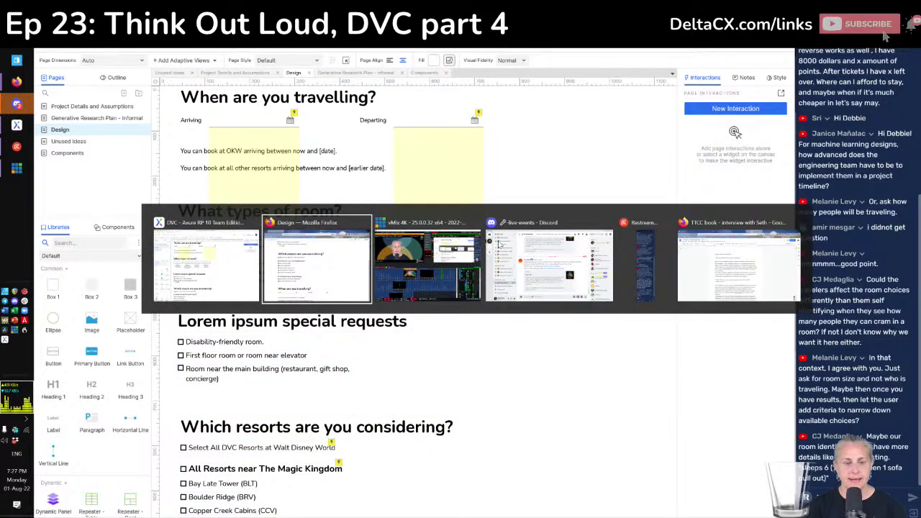
key(F5)
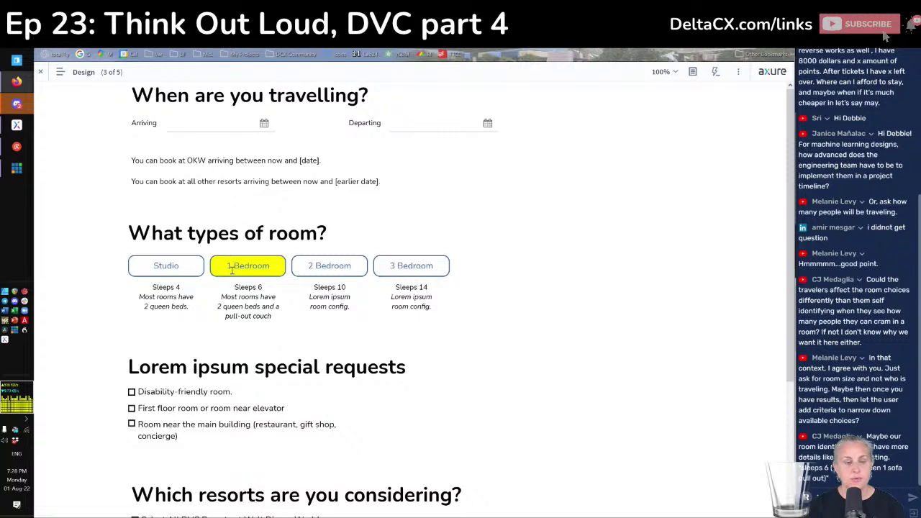
scroll(479, 349, down, 1)
scroll(478, 349, down, 3)
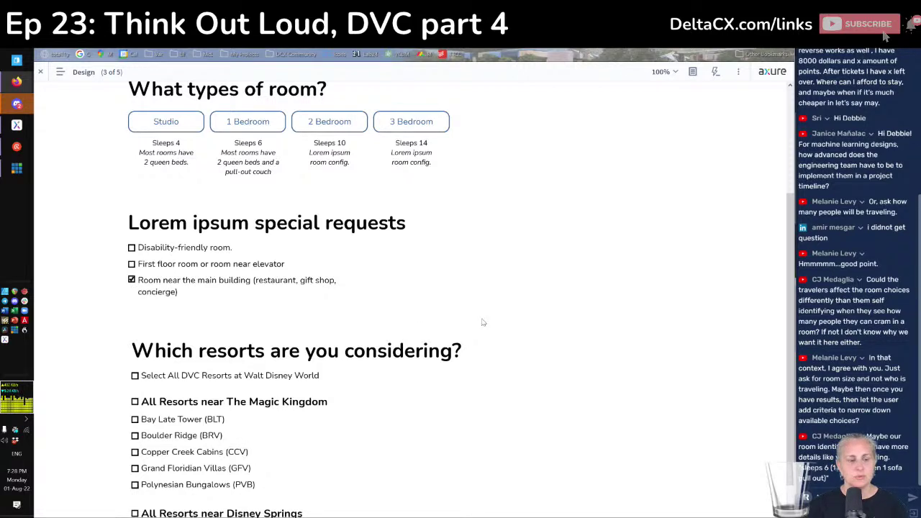
scroll(483, 323, down, 1)
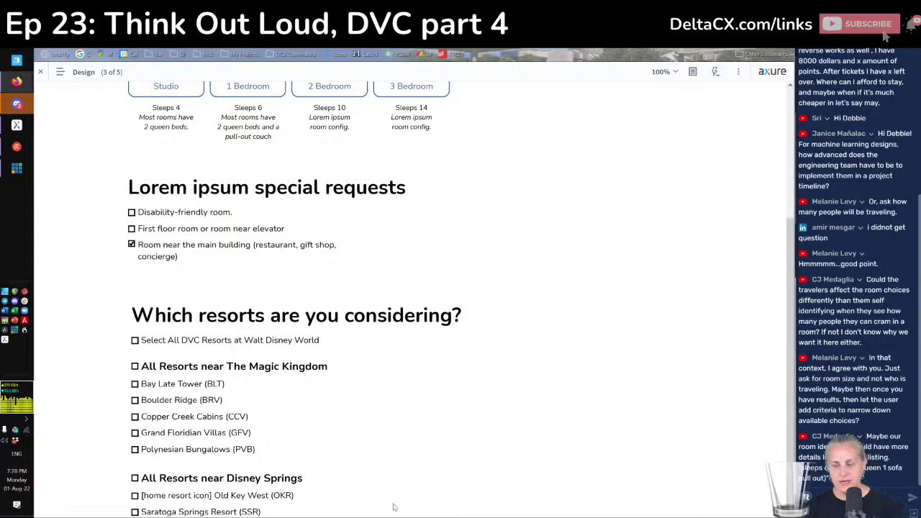
key(alt+Tab)
Step: Place a Hot Spot on the empty canvas well below the resort list to lengthen the page, and preview the prototype
scroll(338, 343, up, 3)
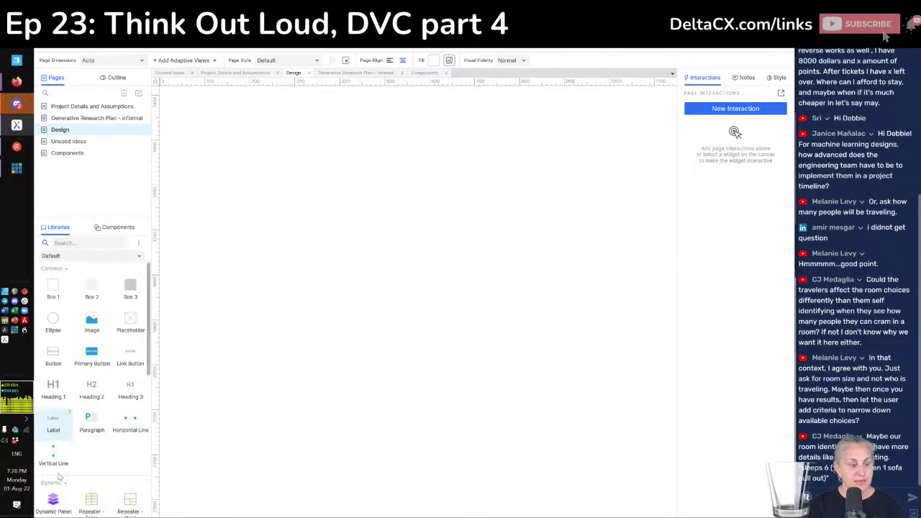
scroll(59, 476, down, 3)
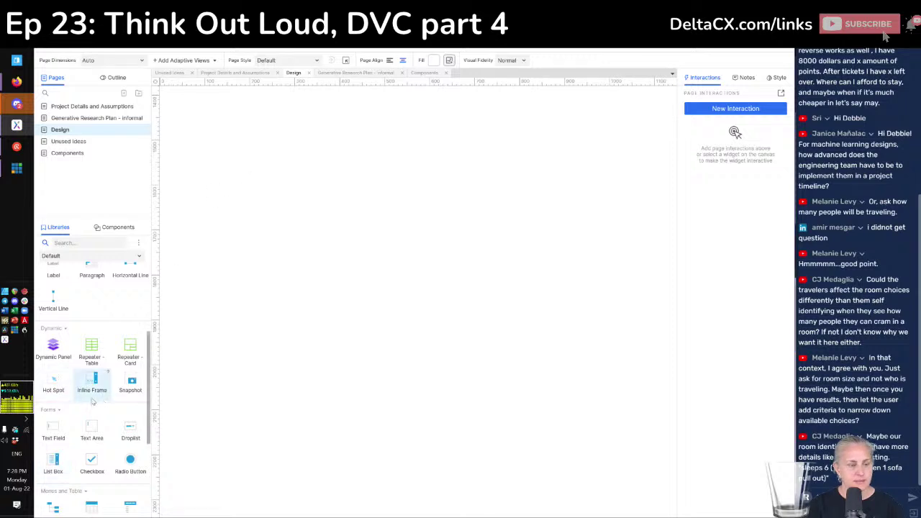
drag(54, 381, 253, 183)
key(ctrl+period)
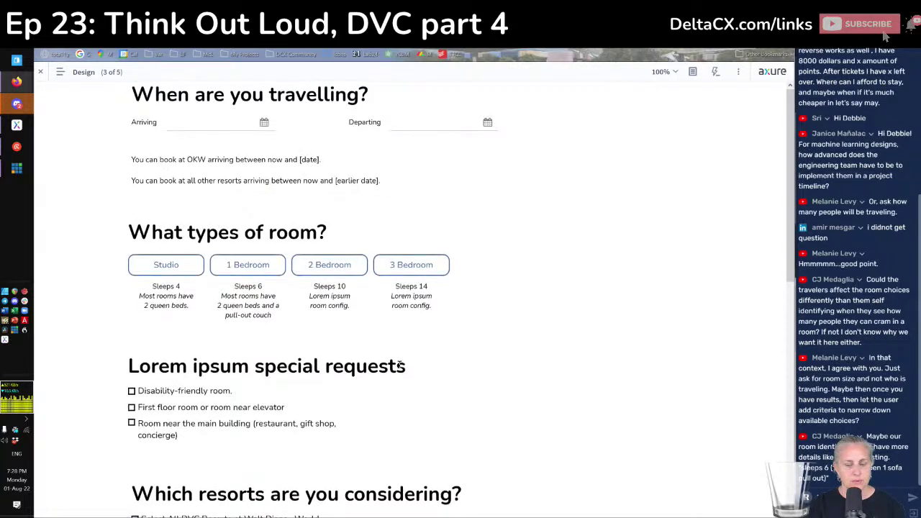
Step: Test the resort checkboxes in the preview by choosing Boulder Ridge, Copper Creek Cabins and the option for all Walt Disney World resorts
scroll(399, 366, down, 5)
scroll(399, 368, down, 2)
scroll(400, 367, up, 3)
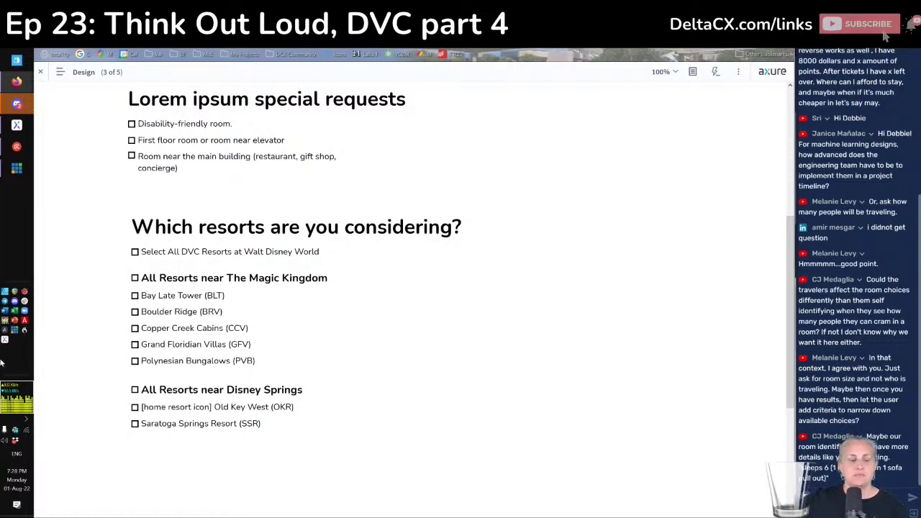
click(136, 329)
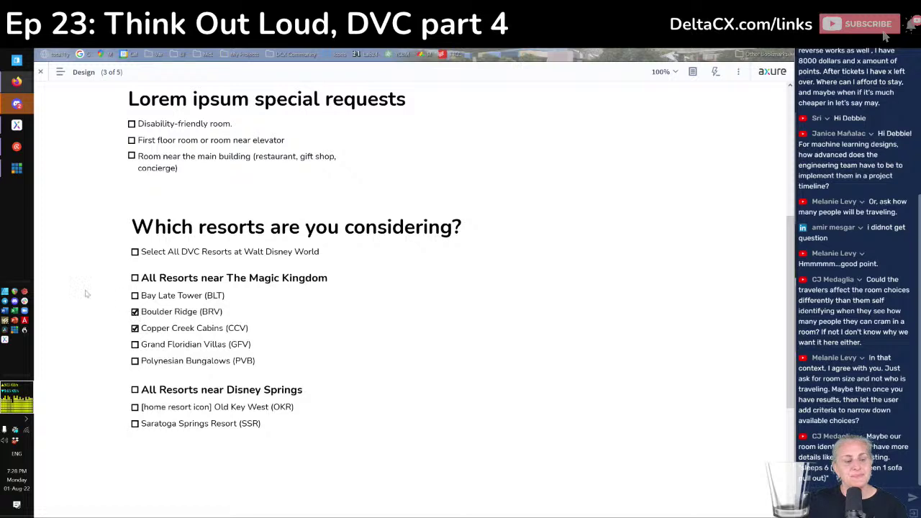
click(136, 252)
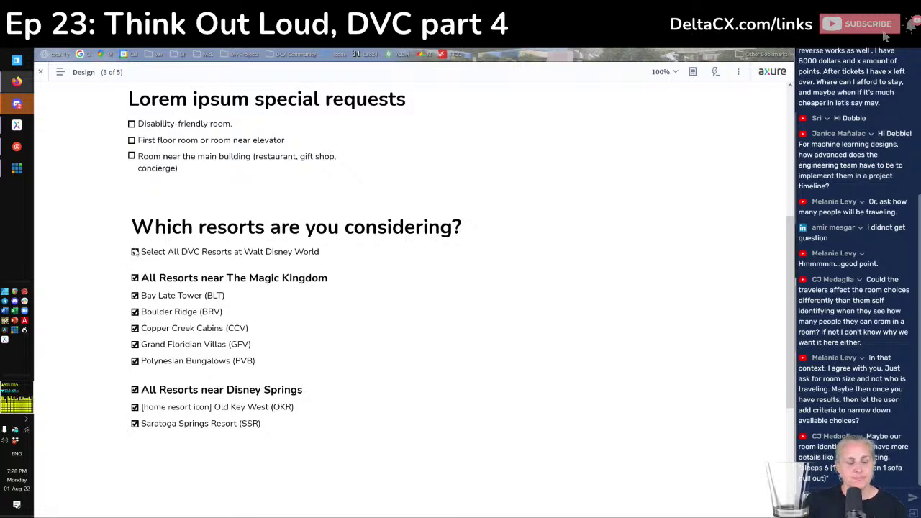